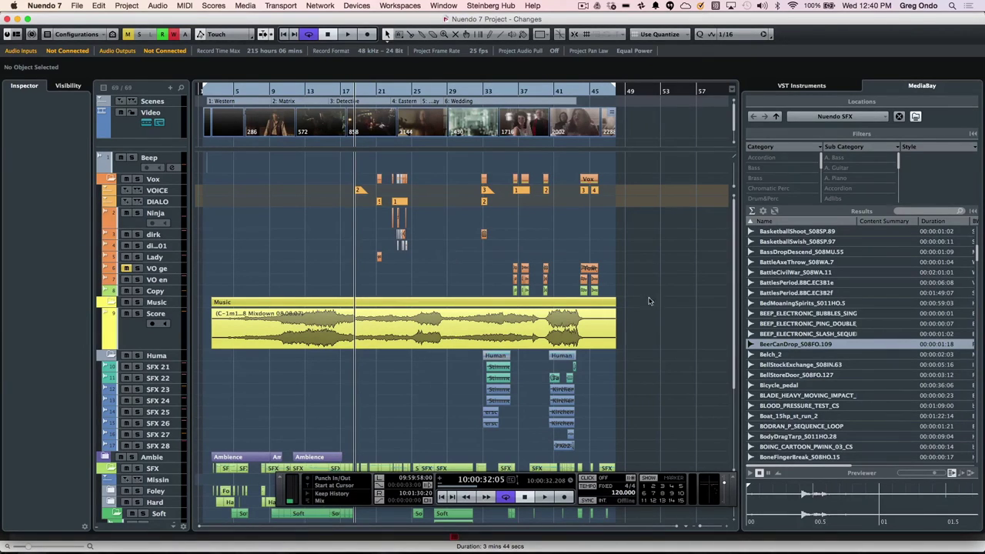
- Bring up the toolbox in the arrange area, then open the Devices menu
right_click(428, 279)
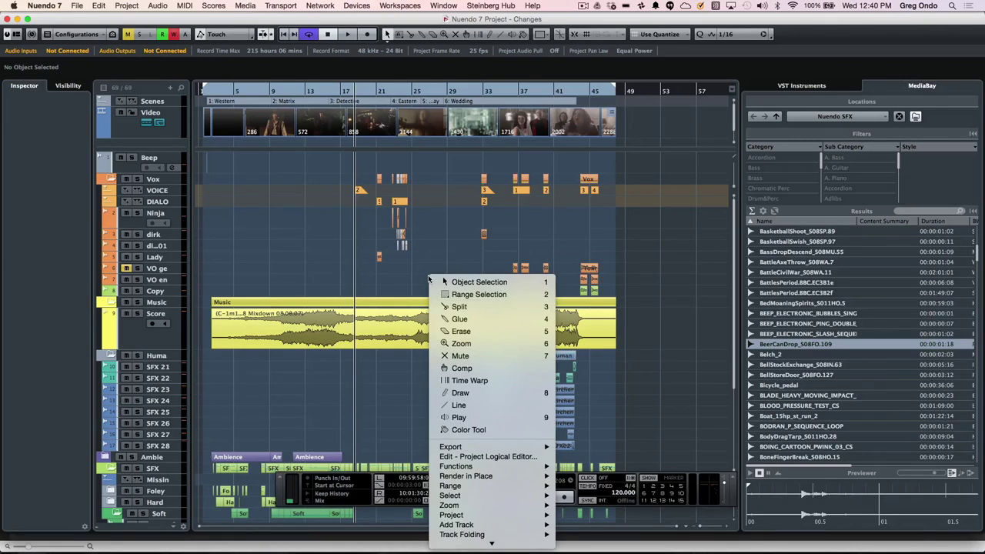
left_click(450, 405)
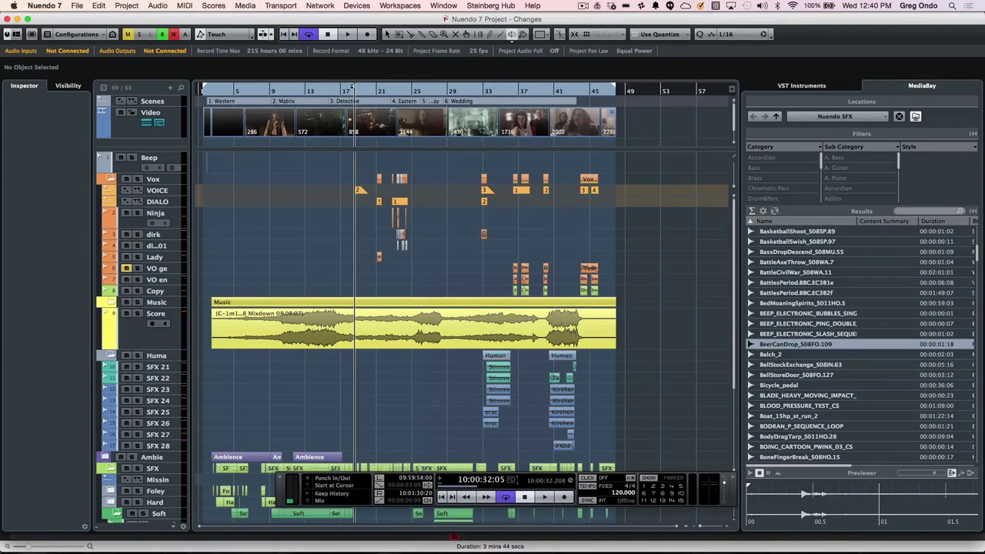
left_click(357, 7)
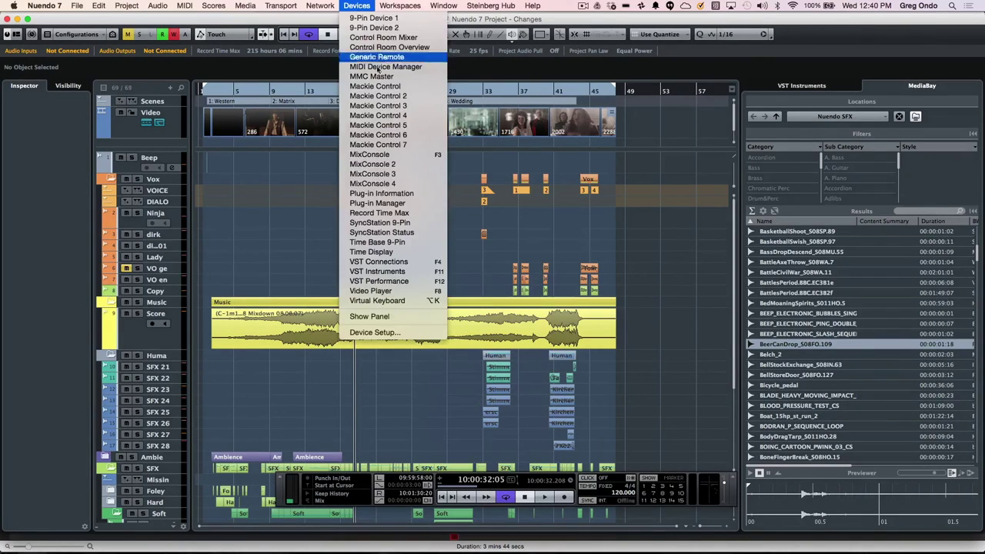
- Open VST Connections and check the input buses, then the 5.1 Master and 2.0 Master outputs
left_click(387, 263)
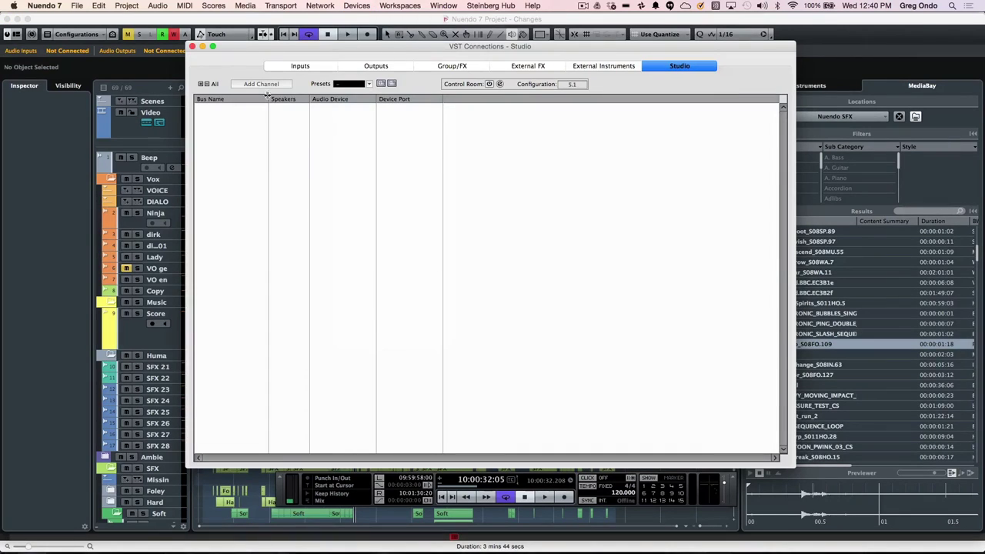
left_click(298, 66)
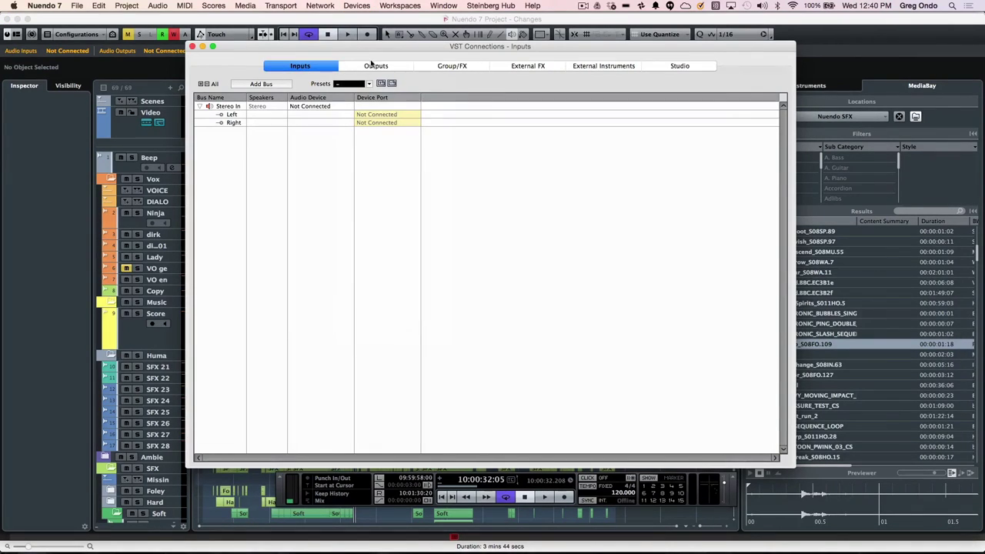
left_click(376, 67)
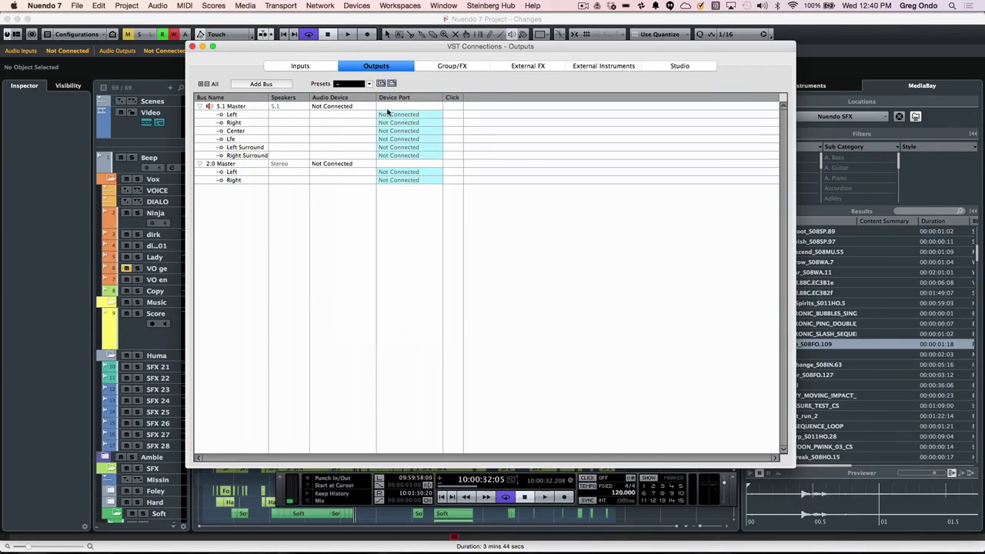
left_click(51, 7)
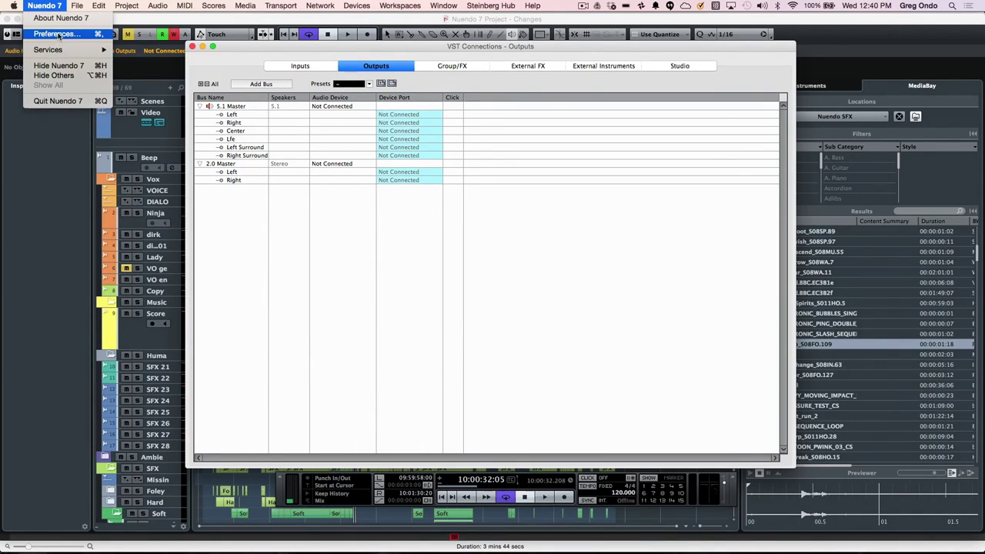
- Keep Show Control Room Volume in Transport Panel enabled in preferences, then view the Studio connections
left_click(58, 35)
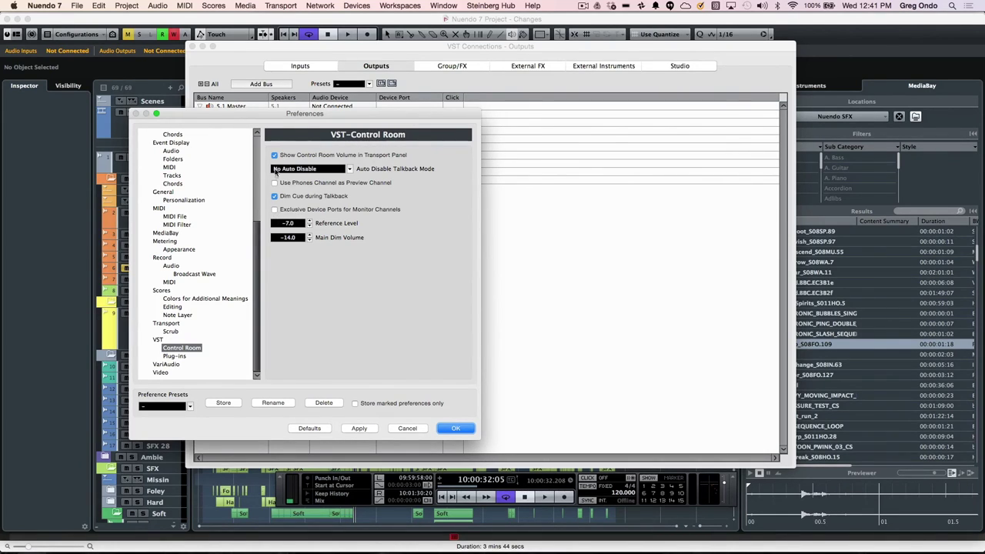
left_click(275, 155)
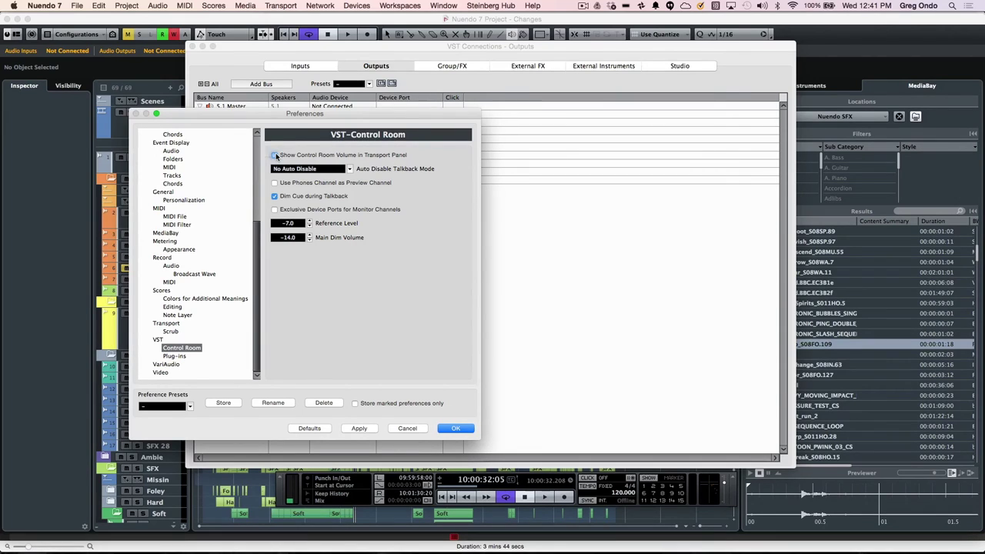
left_click(275, 155)
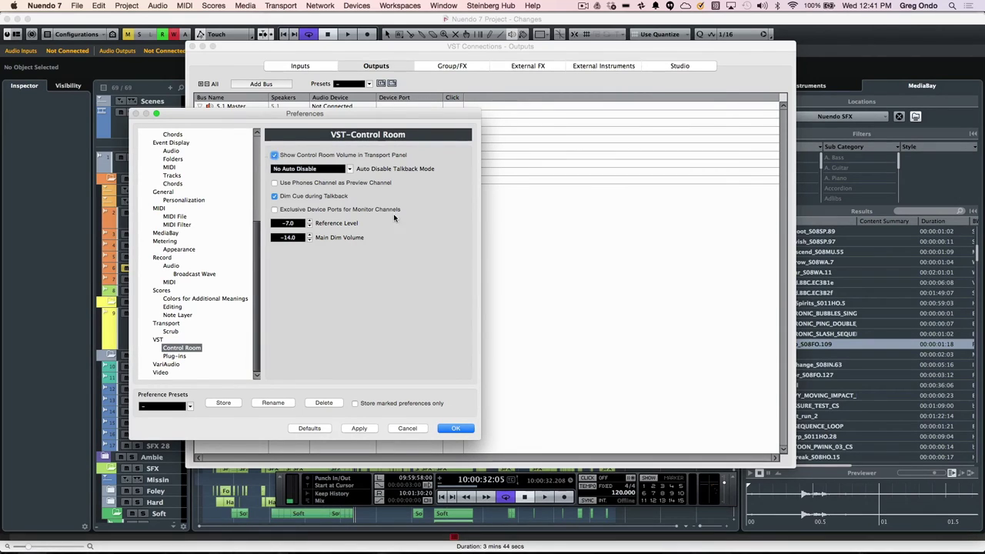
left_click(457, 428)
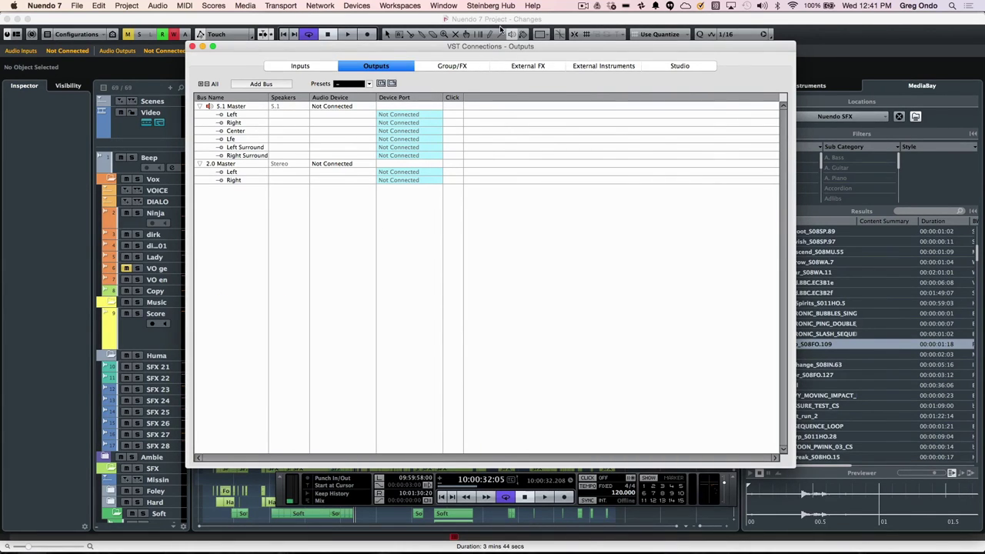
left_click(675, 67)
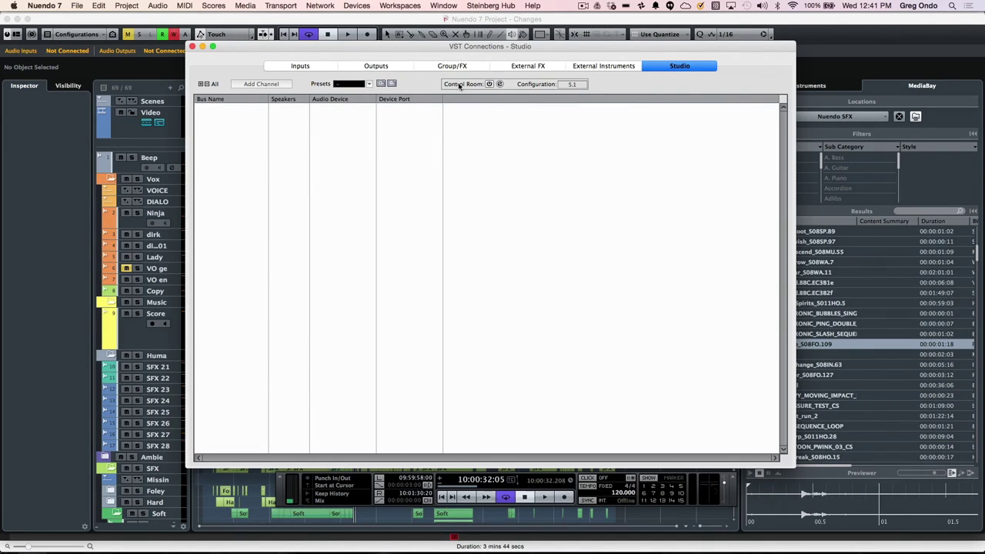
- Enable the Control Room and add a Stereo monitor named Yamaha
left_click(492, 84)
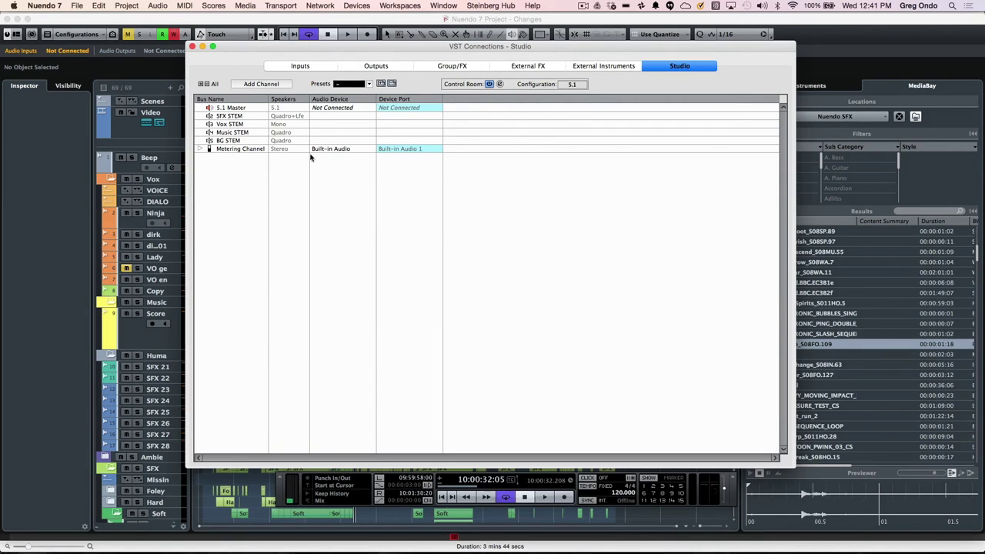
right_click(242, 172)
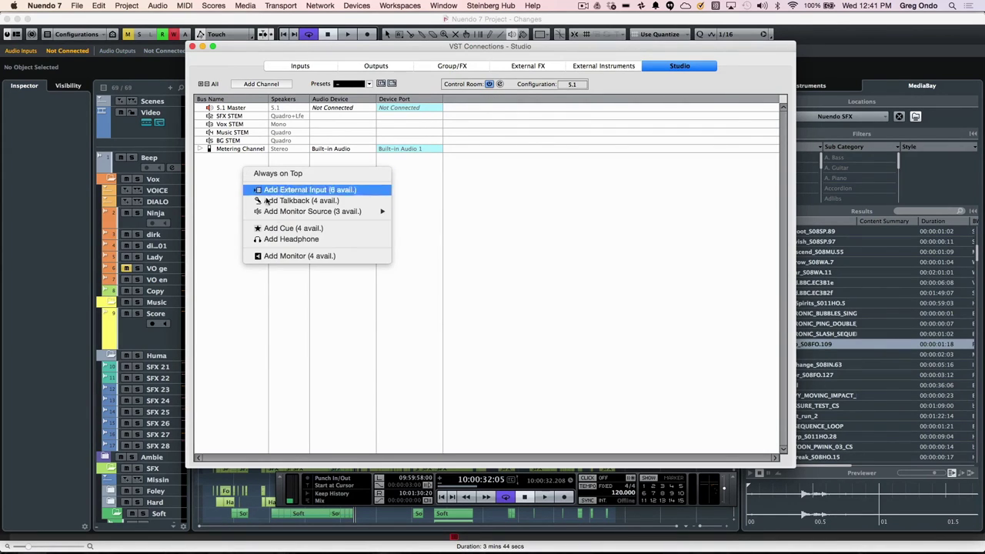
left_click(296, 255)
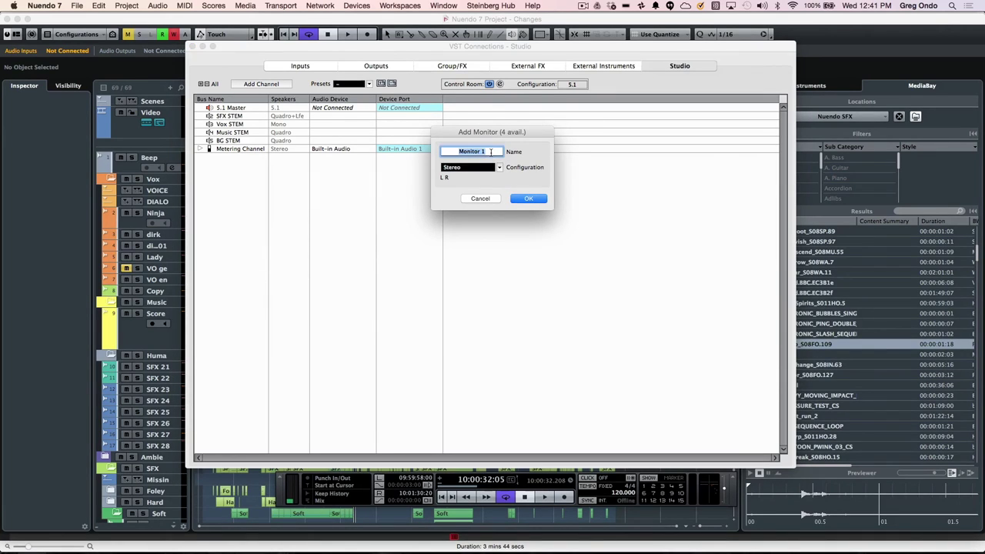
type("Yamaha")
key("Tab")
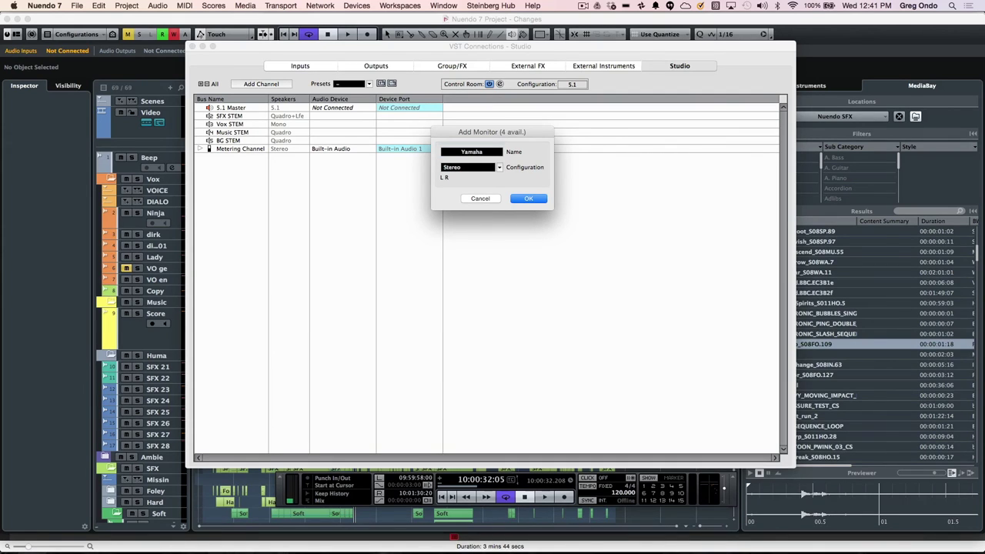
left_click(500, 168)
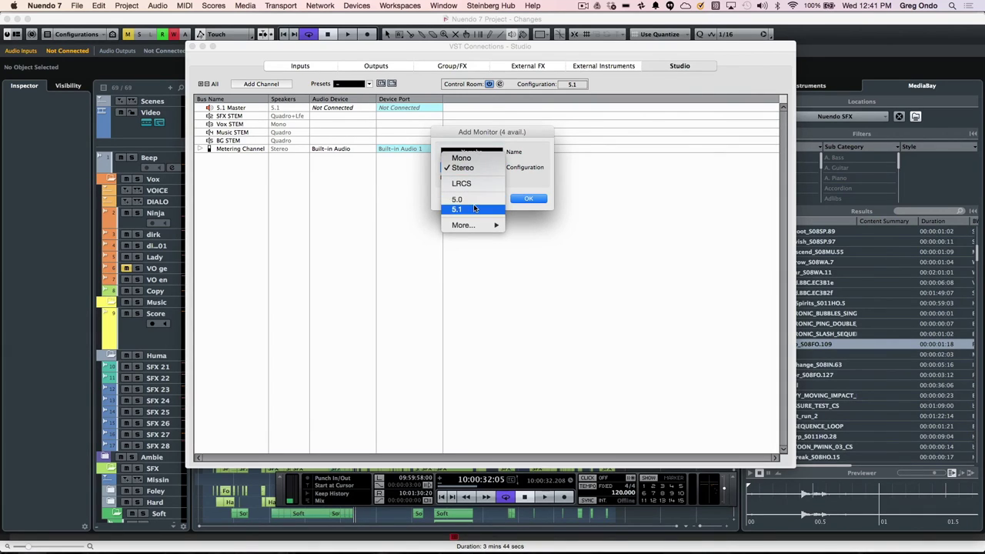
left_click(385, 208)
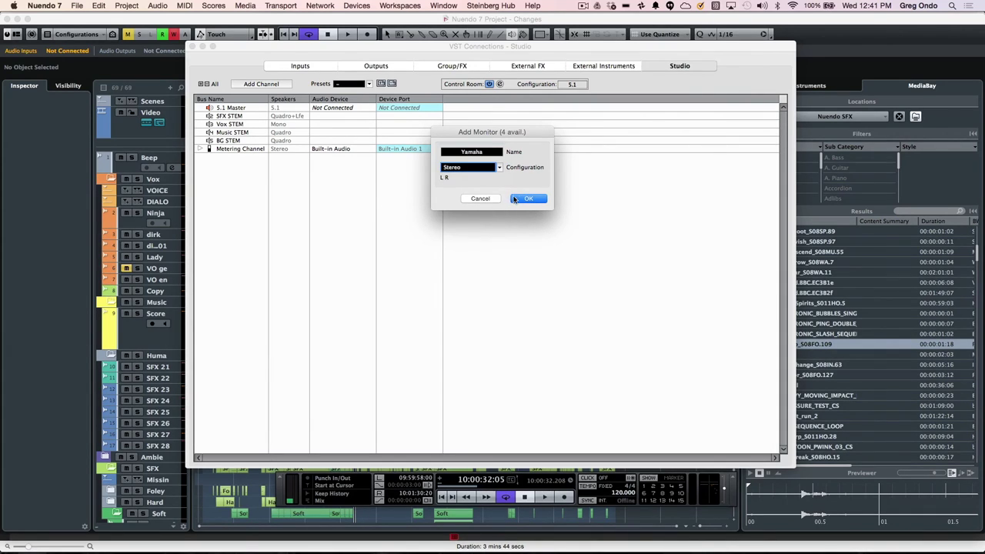
left_click(518, 199)
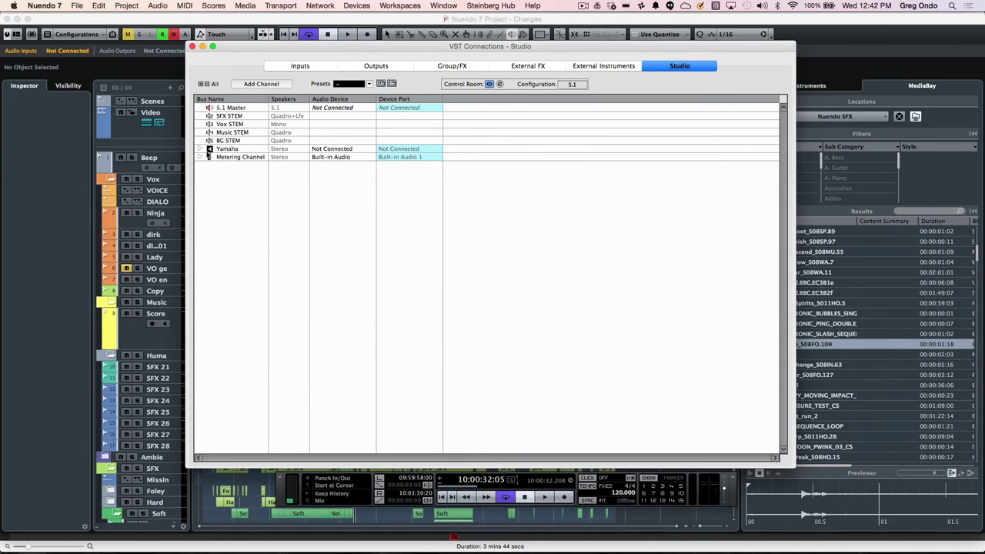
- Route the Yamaha monitor to Built-in Audio ports 1 and 2
left_click(201, 149)
left_click(331, 152)
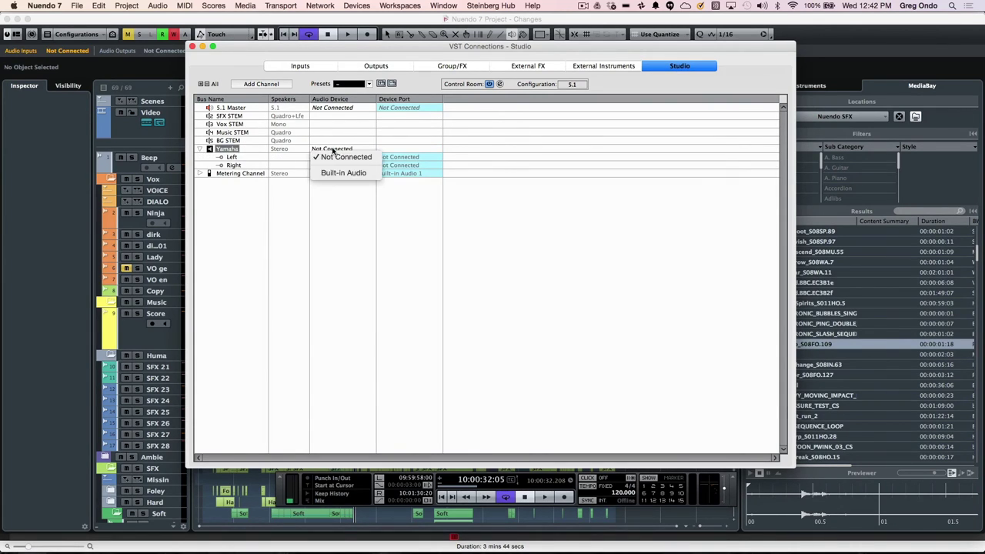
left_click(339, 172)
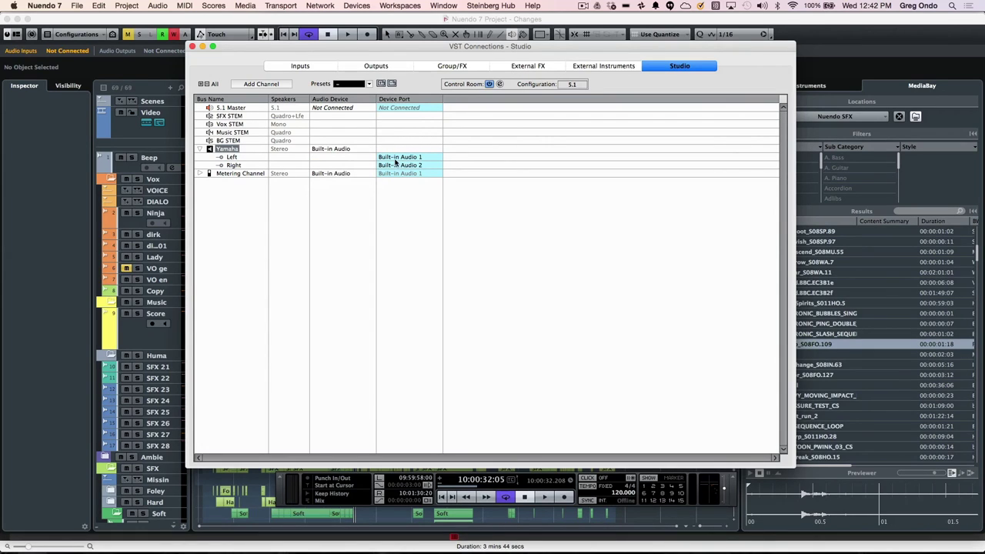
left_click(401, 157)
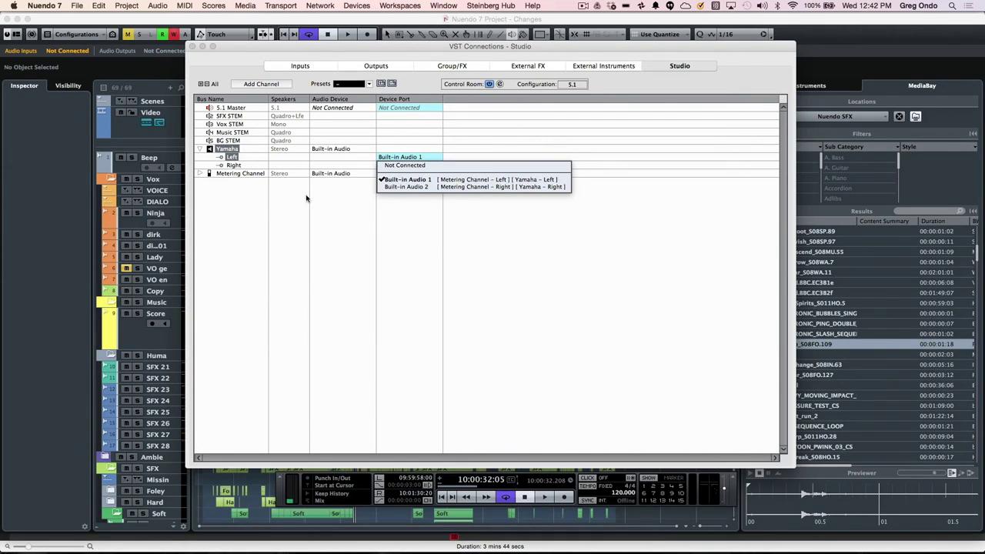
left_click(337, 201)
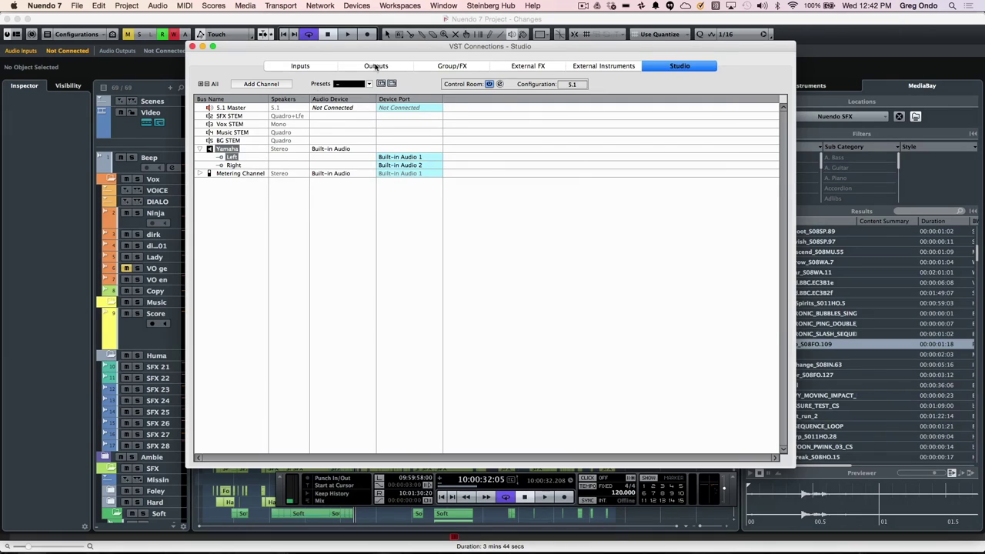
left_click(377, 67)
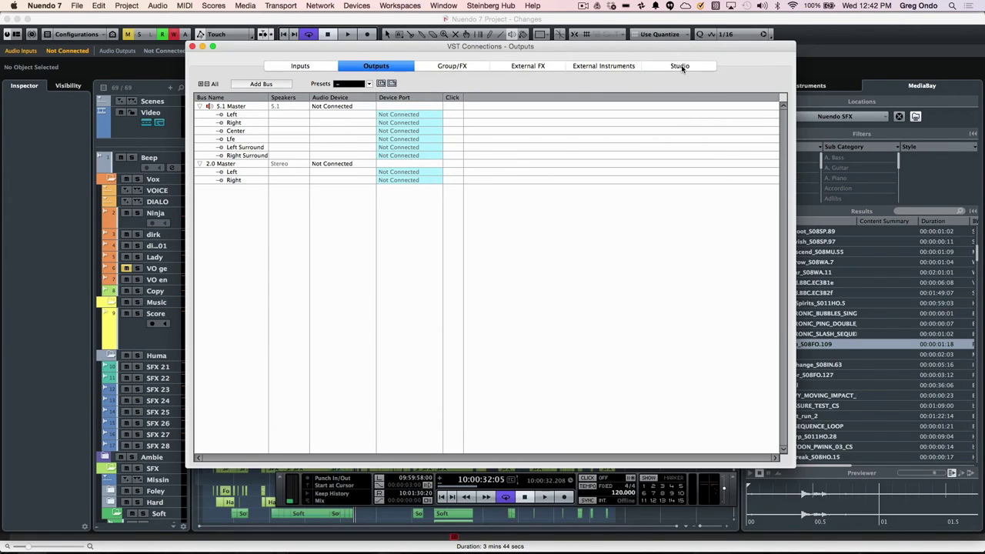
left_click(683, 67)
- Add a stereo cue mix named Huey to the Studio list
right_click(223, 185)
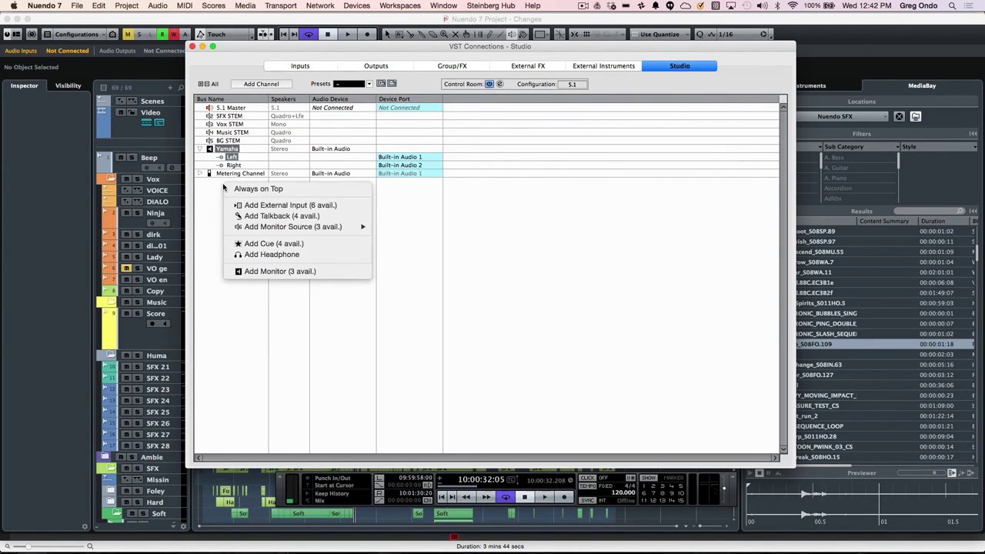
left_click(270, 244)
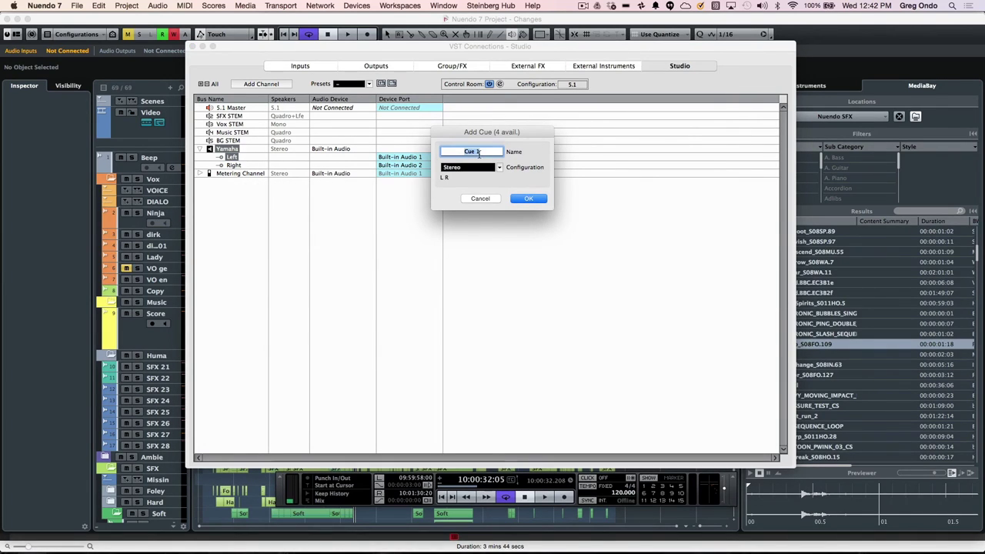
type("Huey")
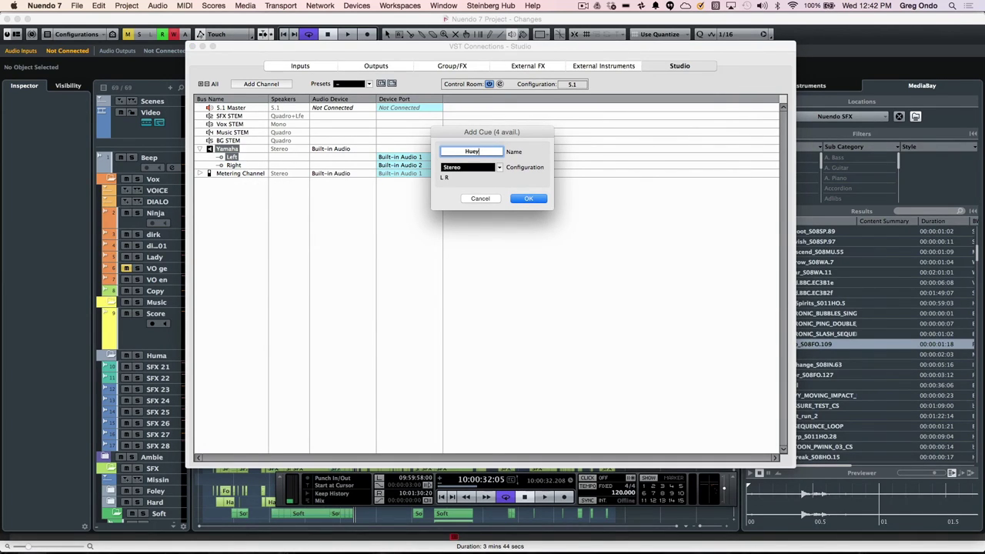
key("Return")
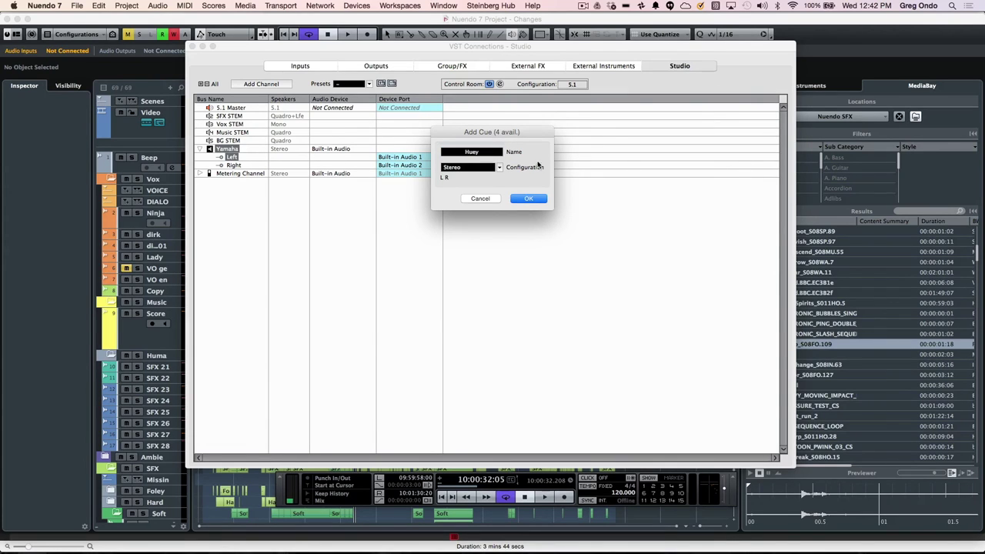
left_click(529, 198)
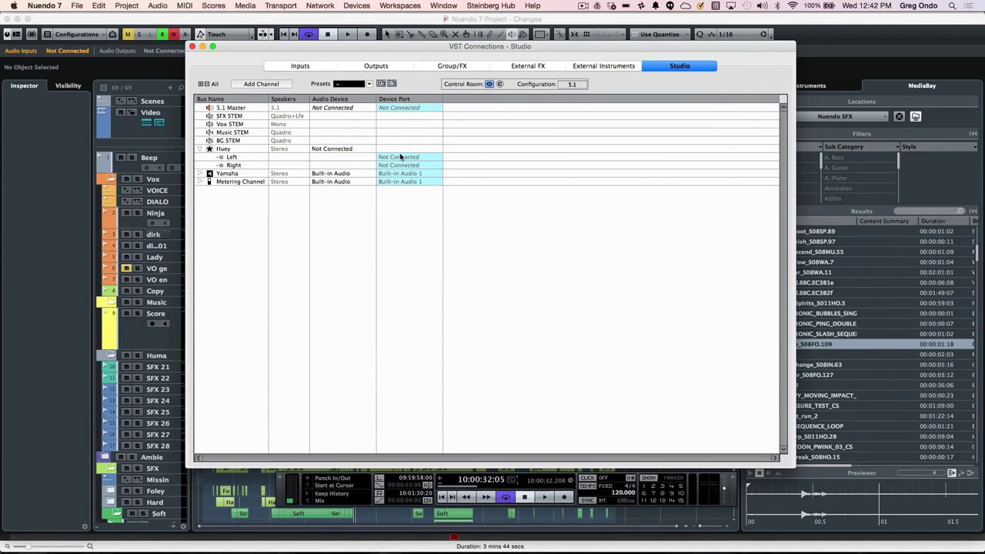
- Add a 5.1 external input named DVD to the Control Room
right_click(225, 209)
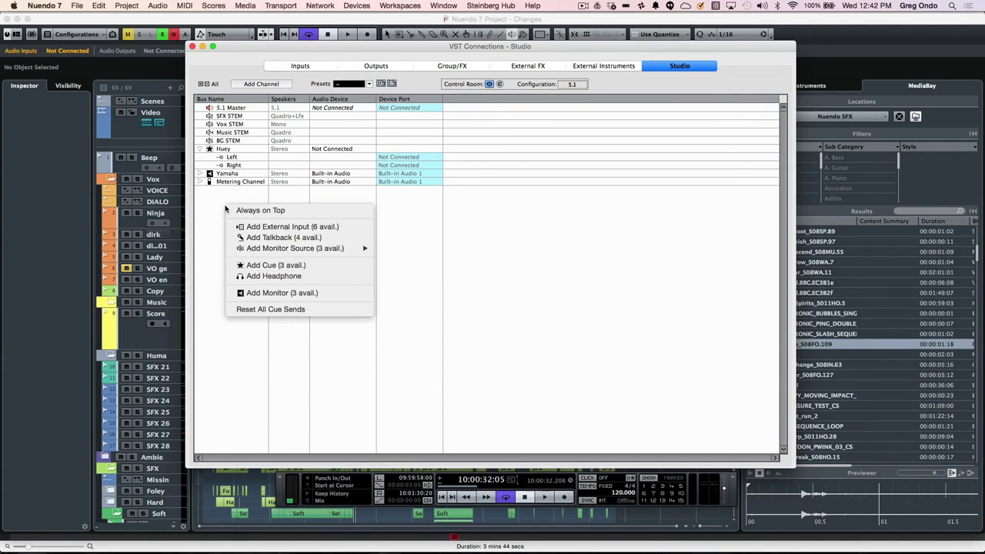
left_click(260, 228)
left_click(484, 153)
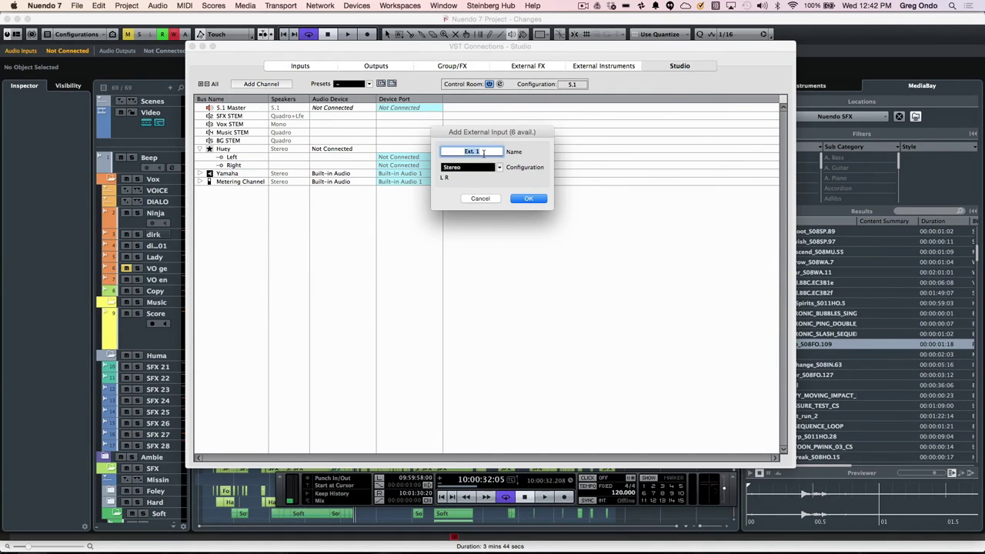
type("DVD")
left_click(479, 168)
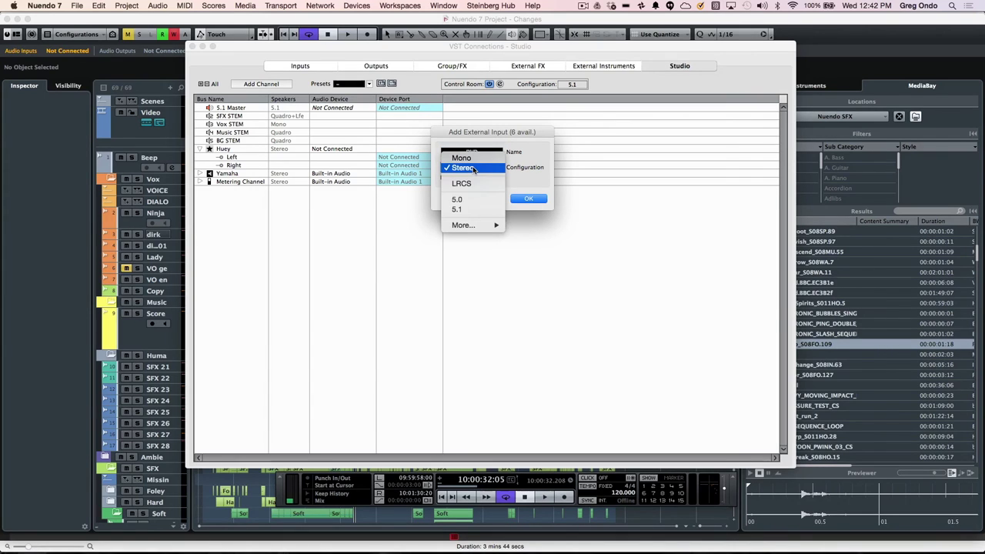
left_click(472, 210)
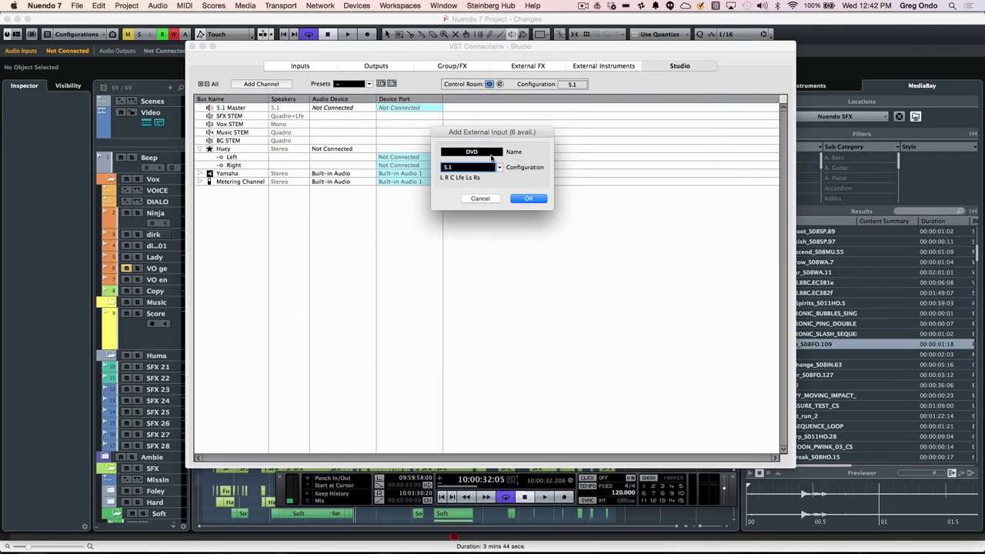
left_click(531, 199)
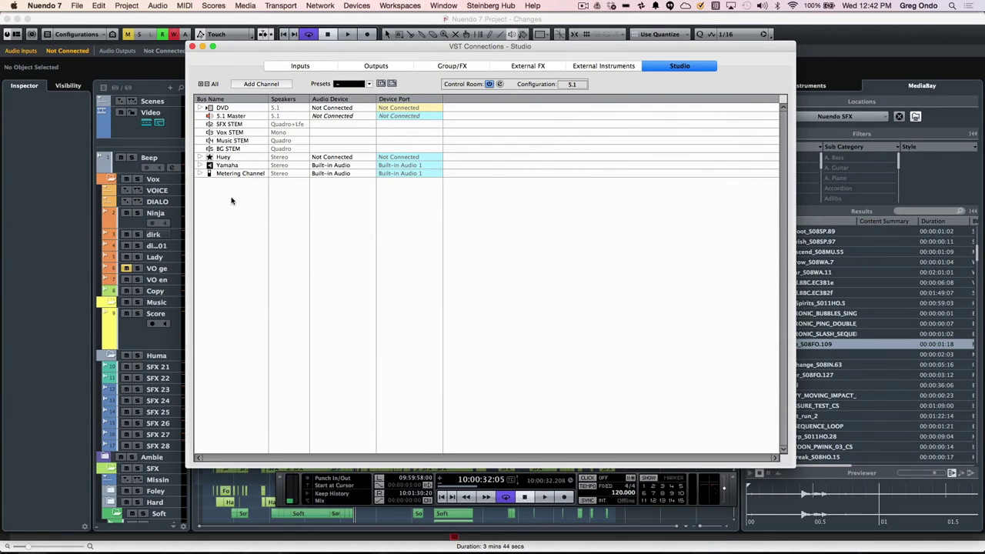
right_click(231, 201)
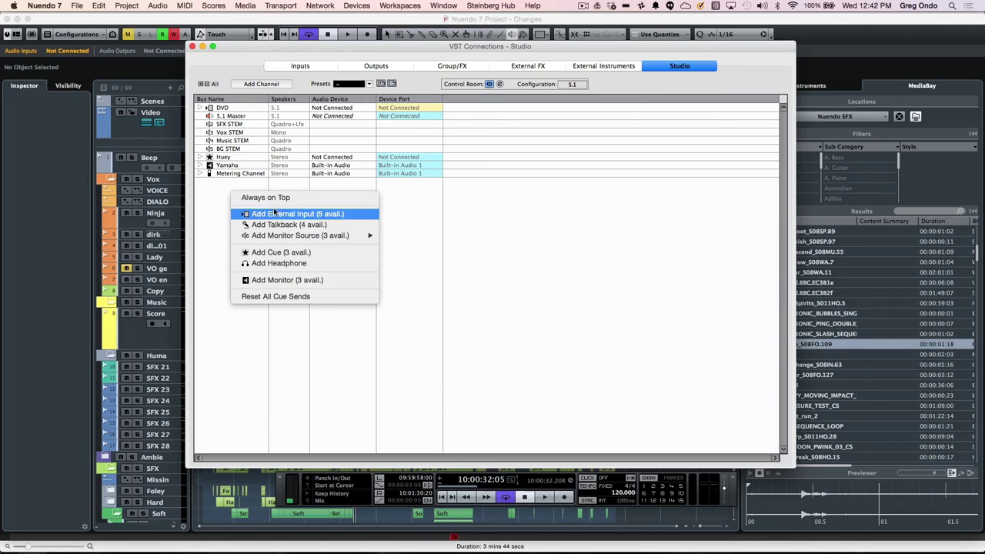
- Add a mono Talkback channel and expand it to show its unconnected port
mouse_move(303, 234)
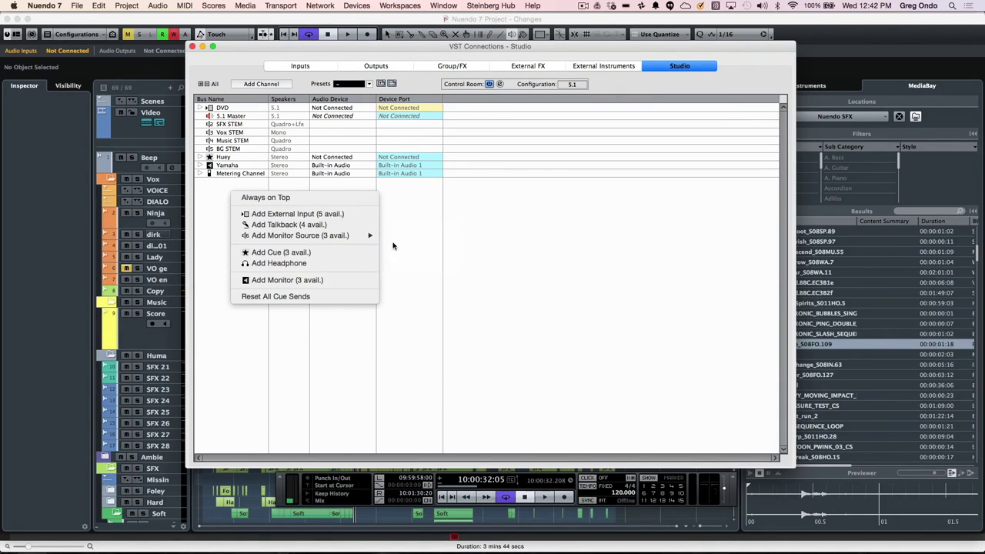
mouse_move(437, 247)
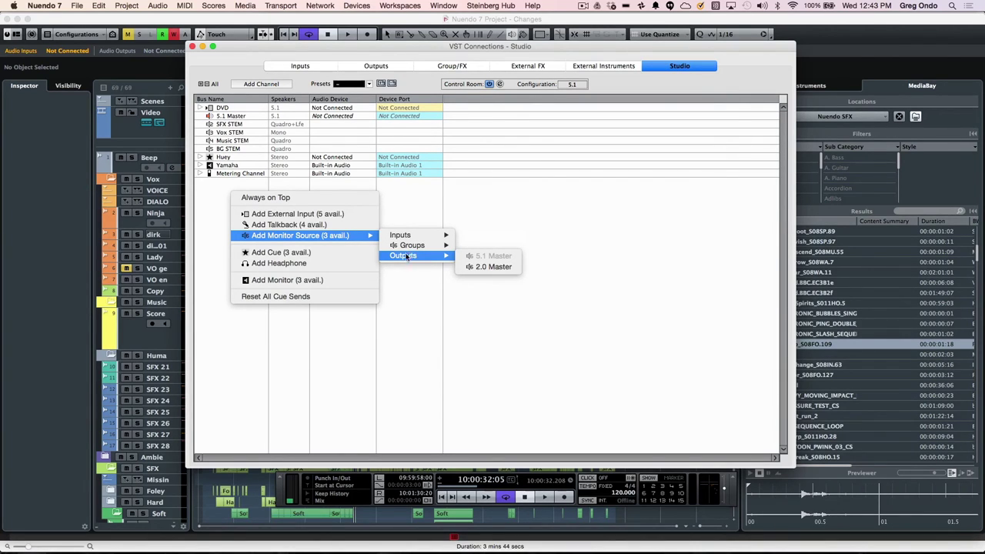
left_click(289, 225)
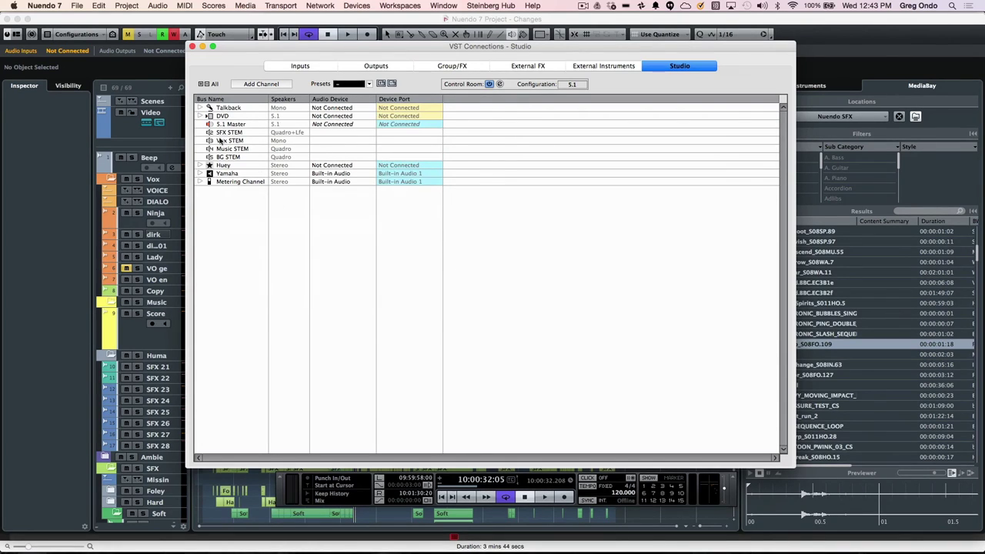
left_click(201, 109)
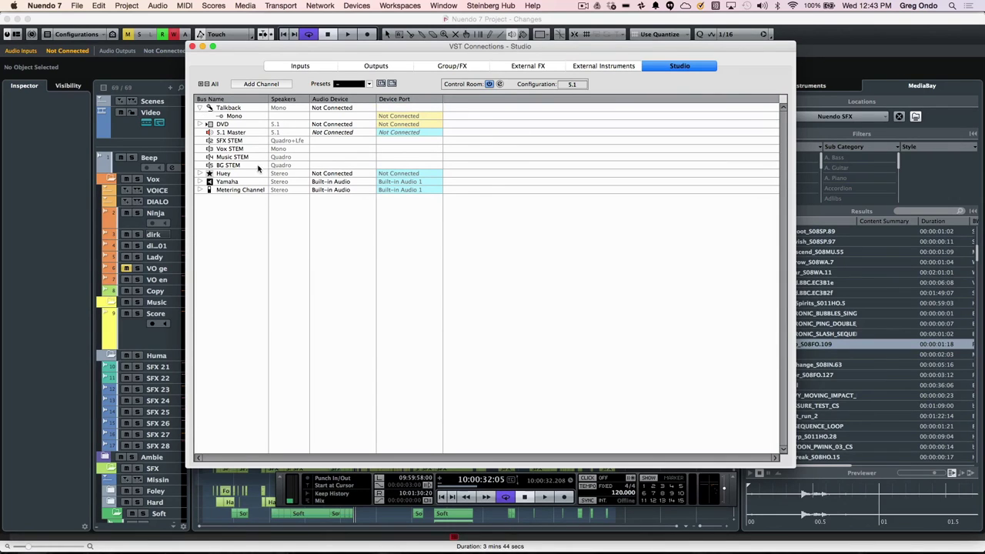
right_click(243, 211)
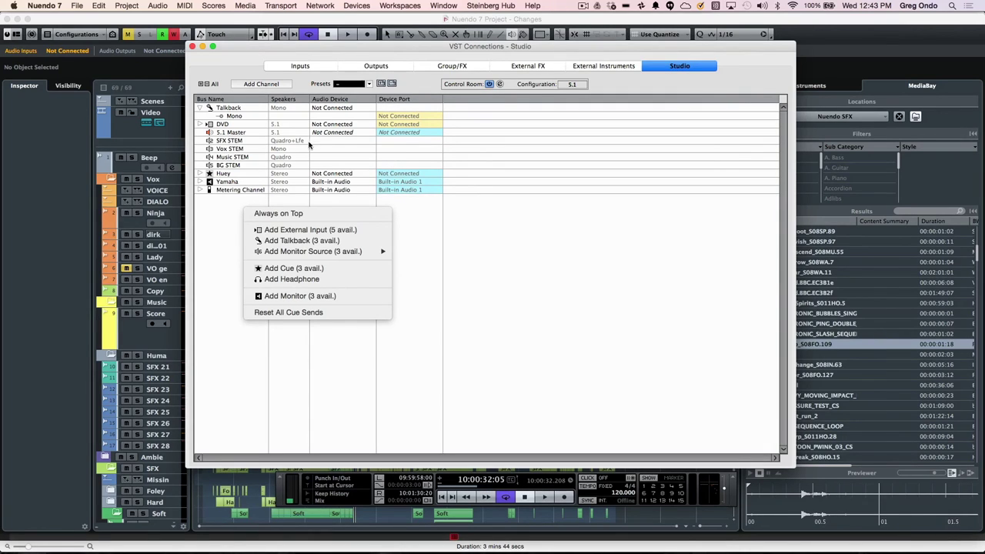
left_click(368, 85)
- Load the CR Studio preset with its four cues and Yamaha, Genelec, Eve and JBL monitors
left_click(367, 84)
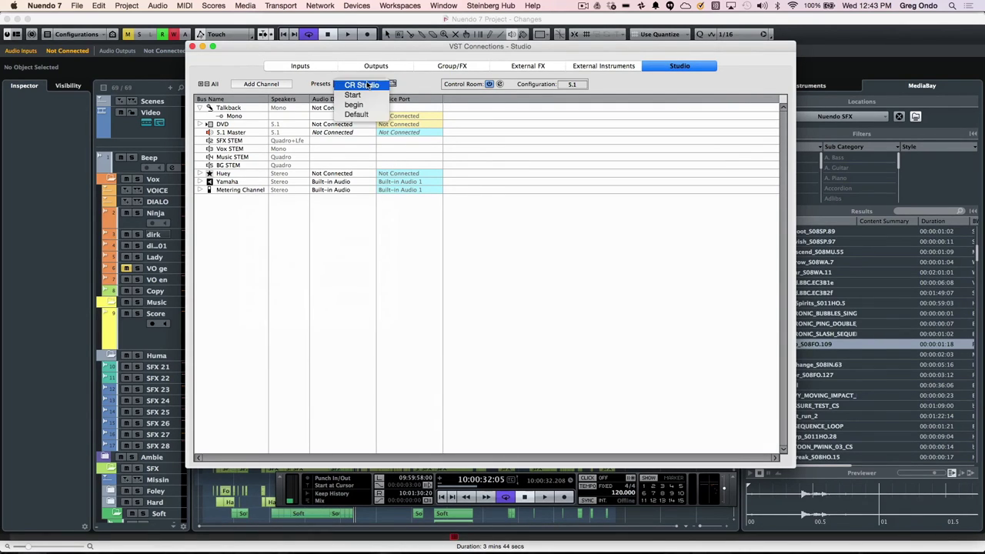
left_click(361, 85)
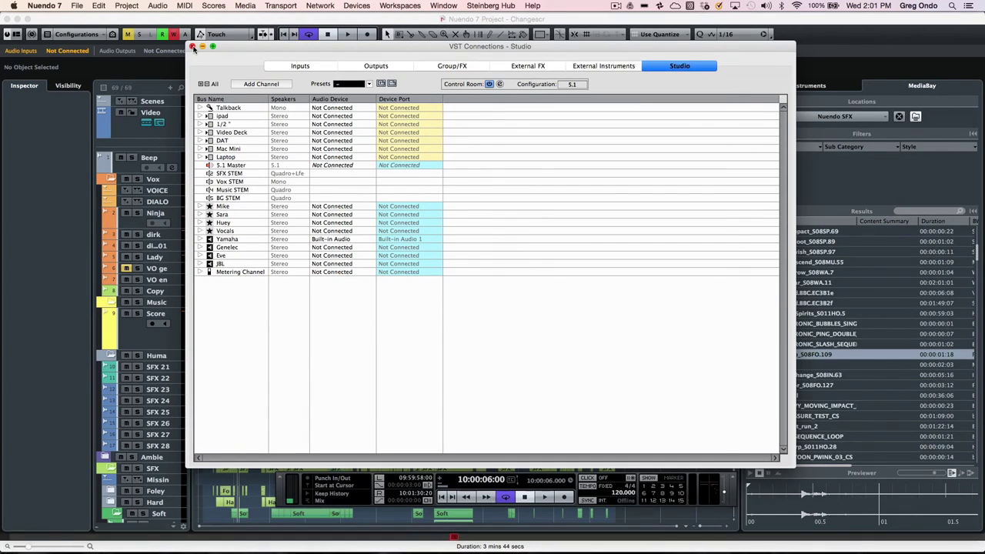
- Close VST Connections, then open and close the Control Room Mixer
left_click(192, 47)
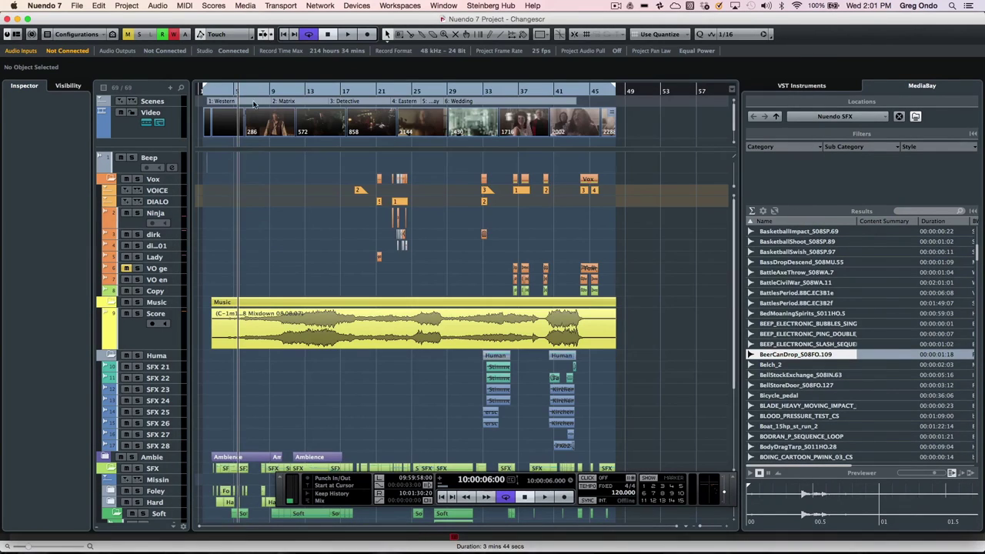
left_click(362, 6)
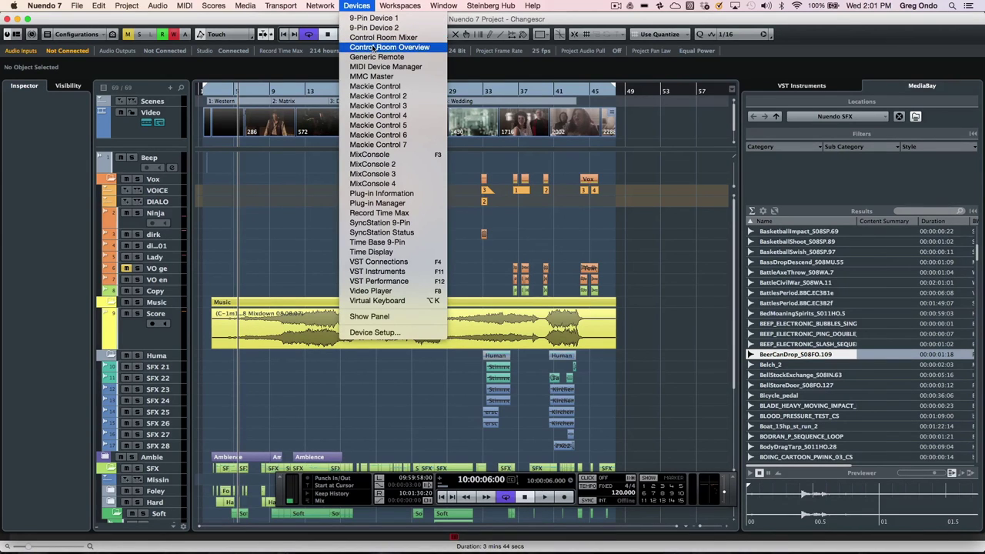
left_click(377, 38)
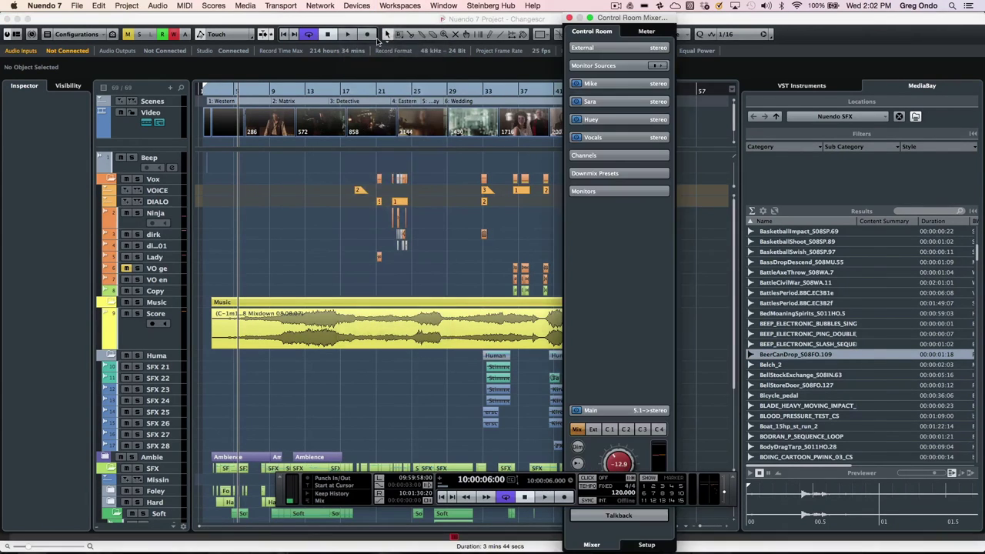
left_click(570, 18)
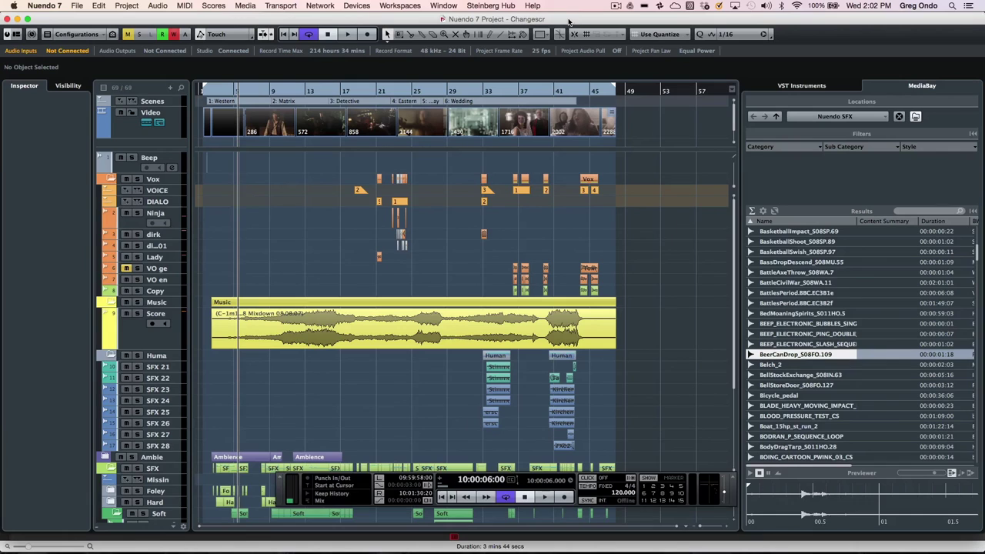
- Open the MixConsole with F3 and keep its Control Room section shown
key("F3")
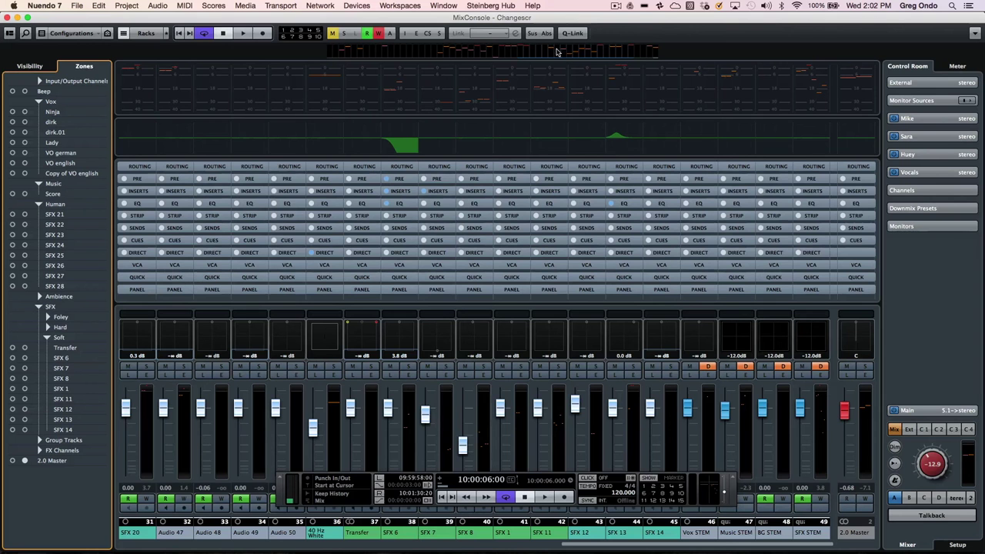
left_click(9, 34)
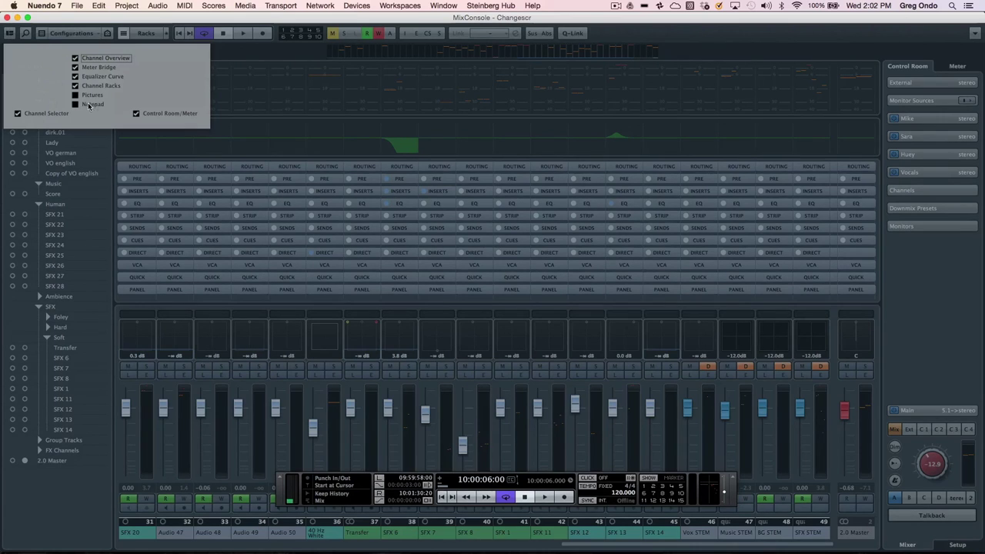
left_click(136, 114)
left_click(136, 114)
left_click(936, 323)
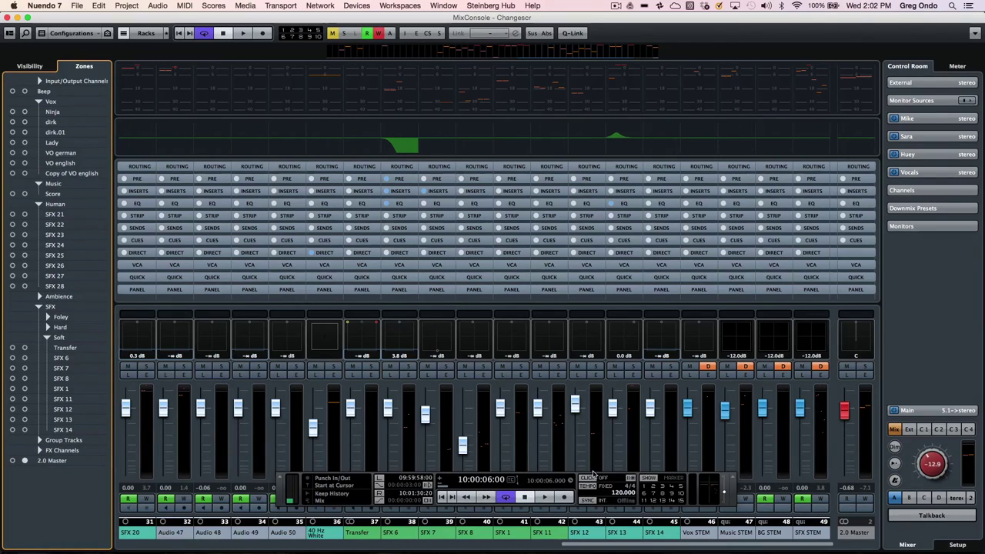
- Play the project, adjust the Control Room monitoring level to about -9, and dim the output
key("space")
left_click_drag(932, 461, 929, 419)
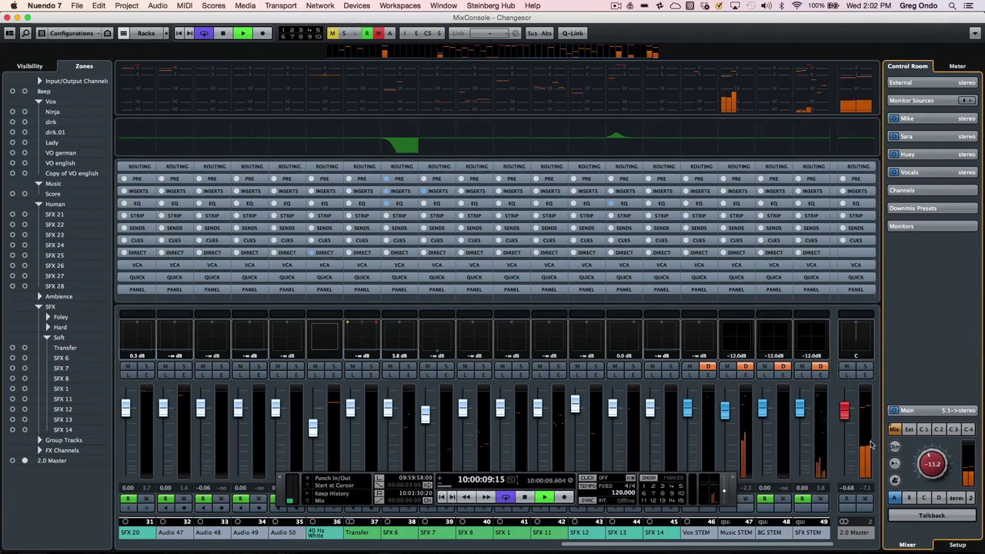
scroll(933, 464, "down", 2)
left_click_drag(934, 464, 923, 482)
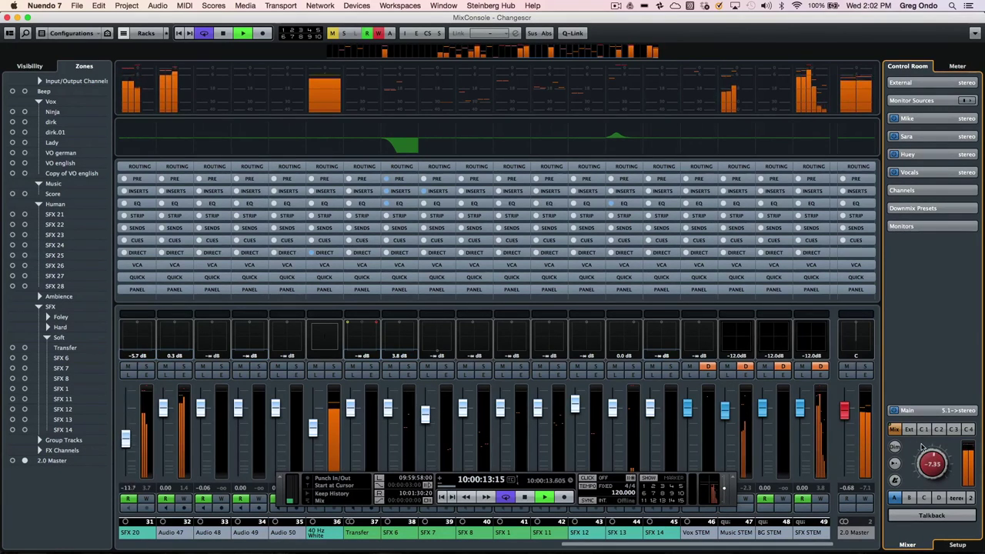
left_click(895, 448)
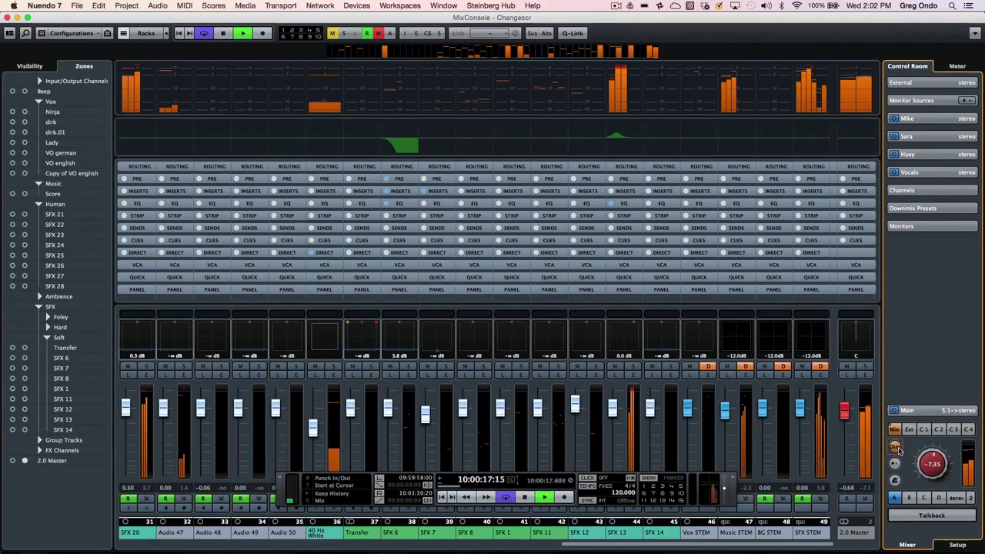
- Turn the monitoring level down to -16.2 and toggle the -8.54 dB reference level during playback
key("space")
scroll(931, 457, "down", 4)
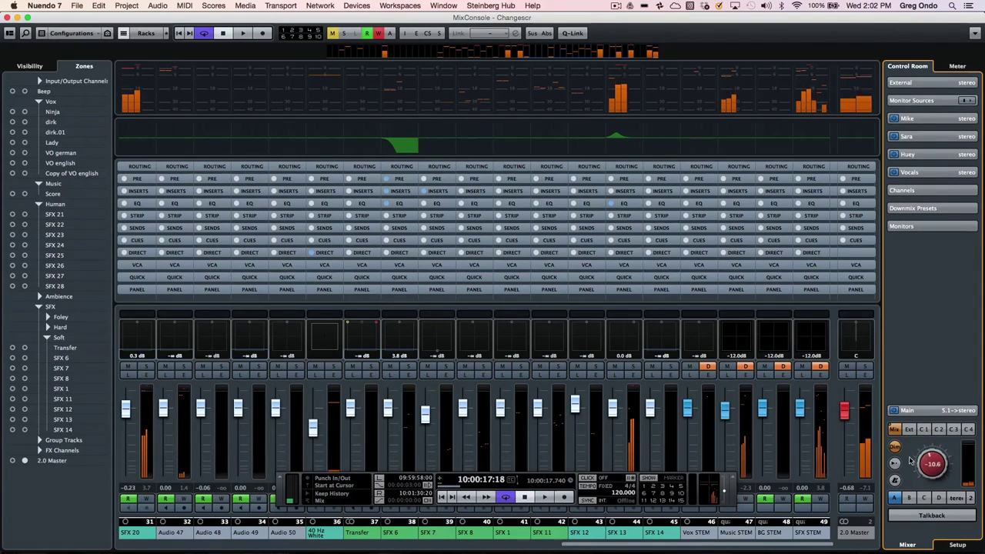
scroll(929, 460, "down", 1)
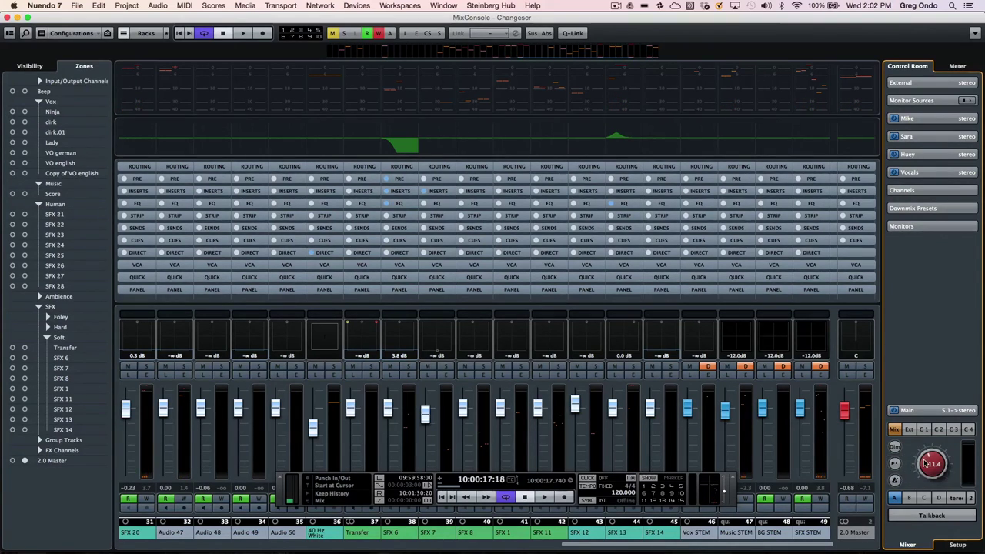
scroll(927, 459, "down", 5)
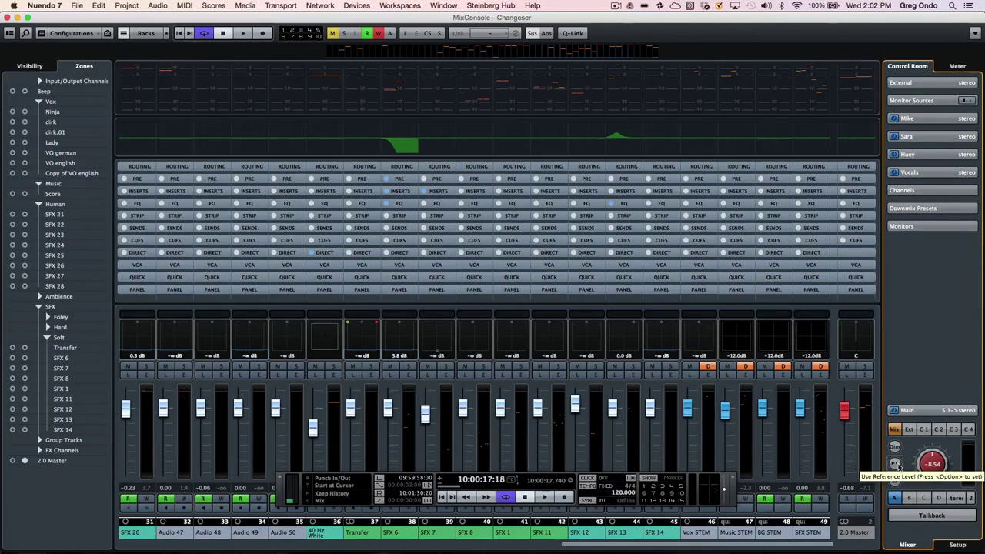
left_click(895, 464)
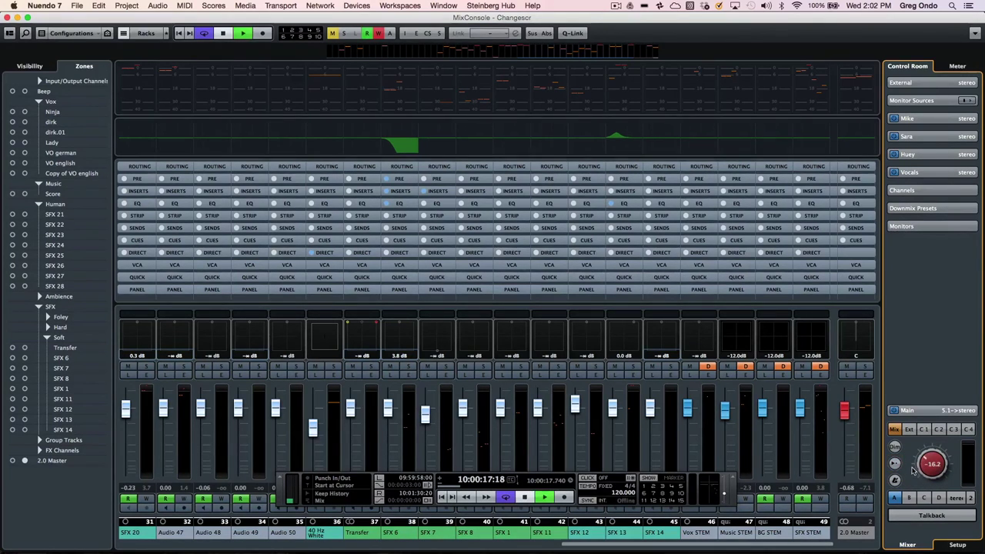
key("space")
left_click(895, 463)
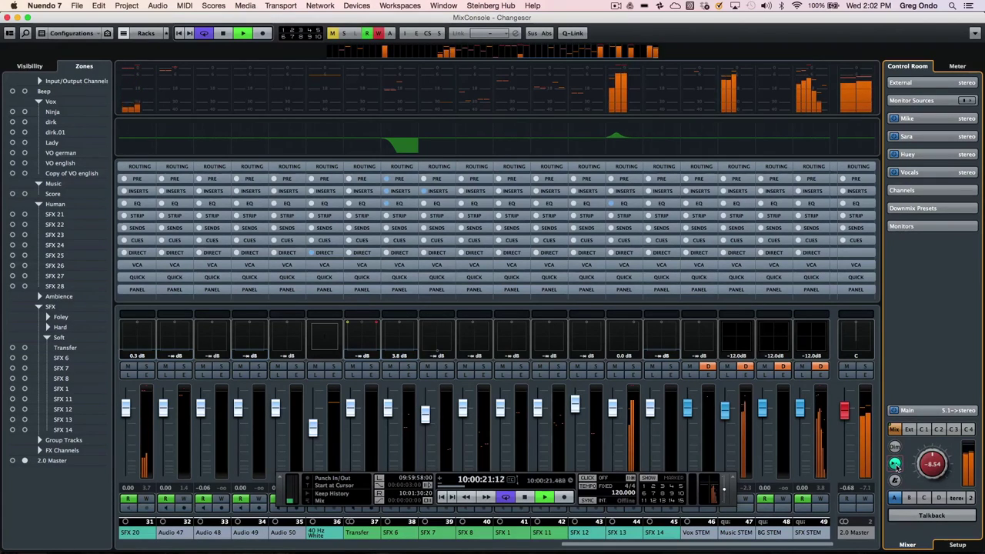
- Restart playback from 10:00:12 and solo then unsolo the 40 Hz White channel
key("space")
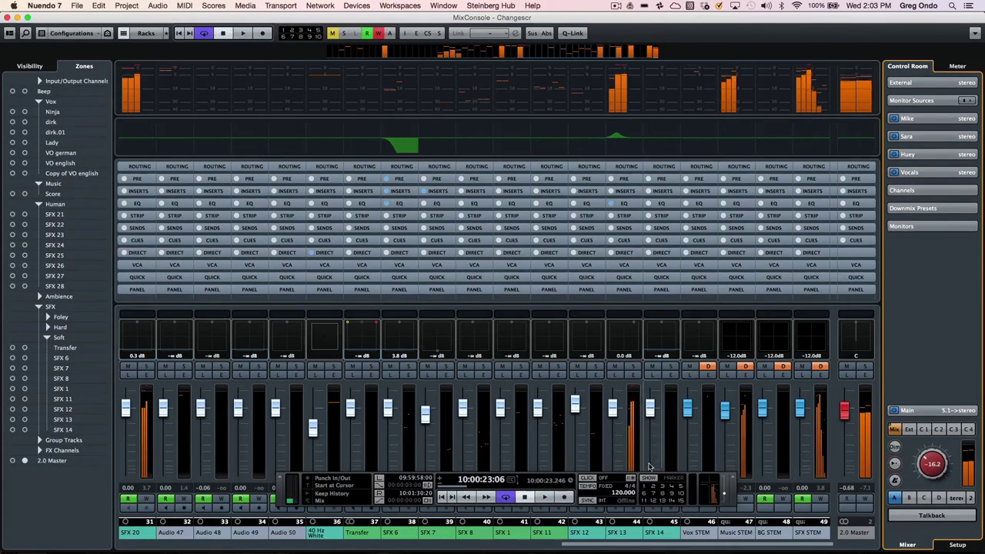
left_click(454, 494)
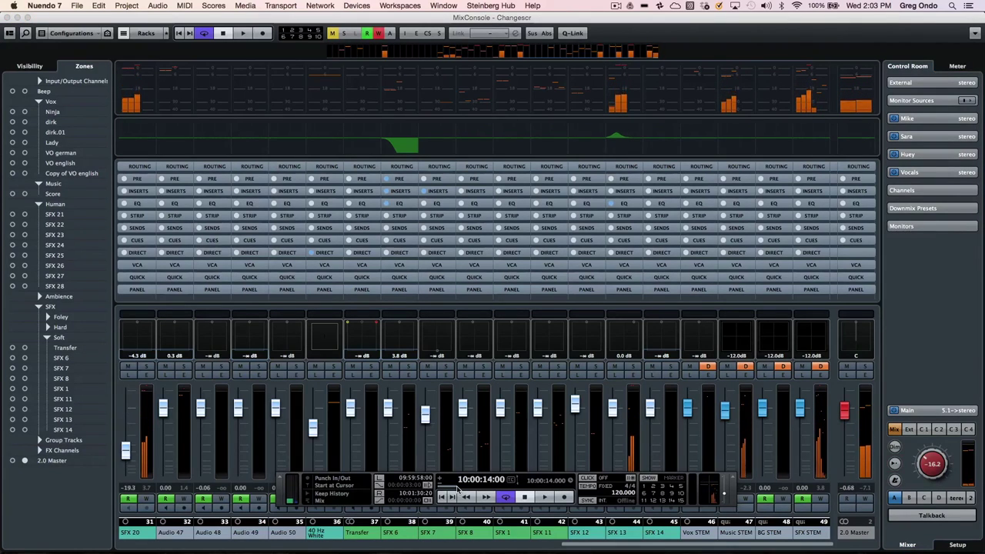
key("space")
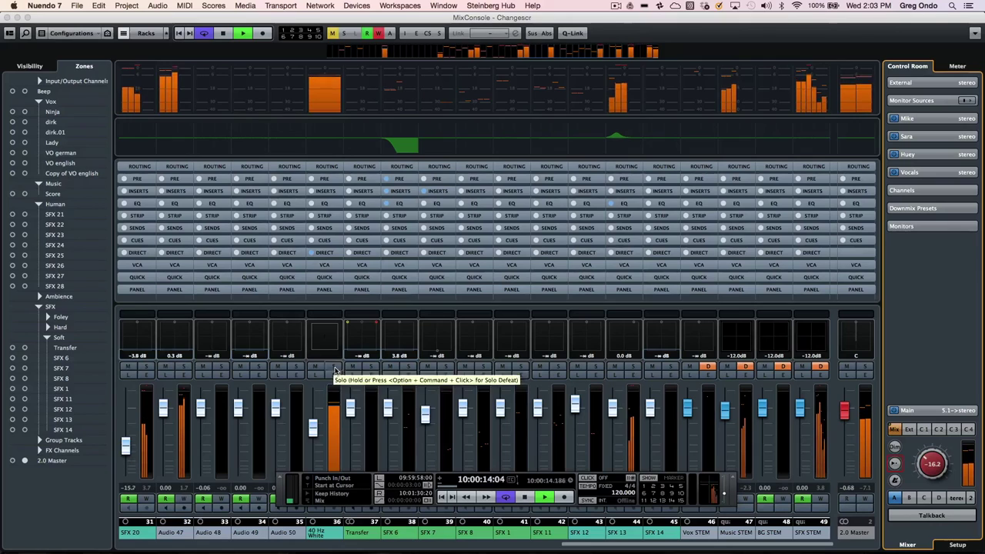
left_click(334, 368)
left_click(335, 368)
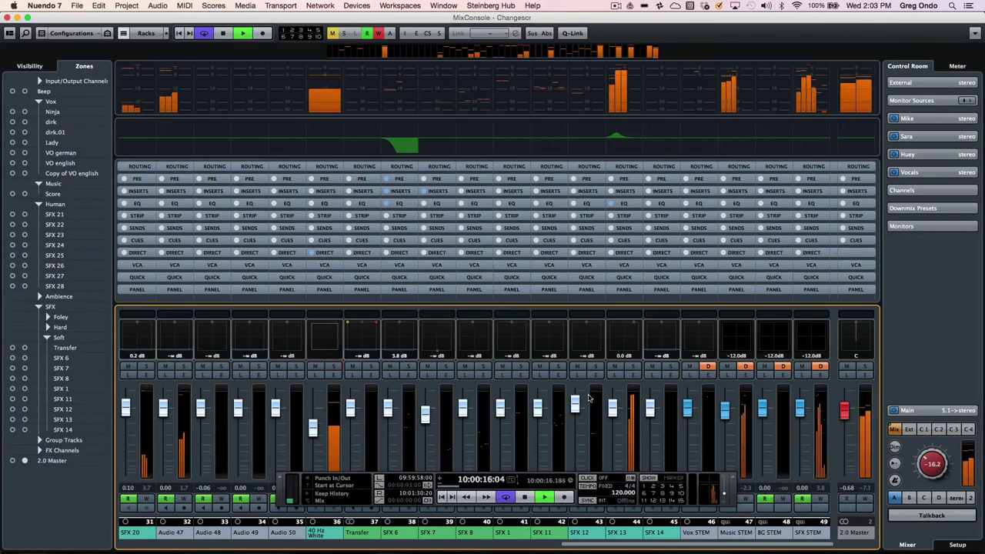
- Solo and unsolo SFX 13, then replay from 10:00:12
left_click(636, 370)
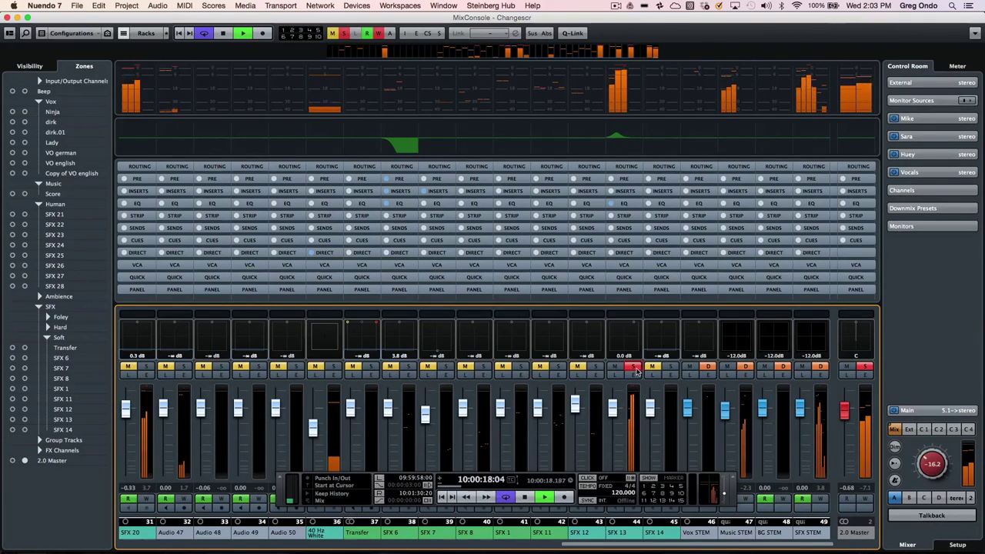
key("space")
left_click(636, 370)
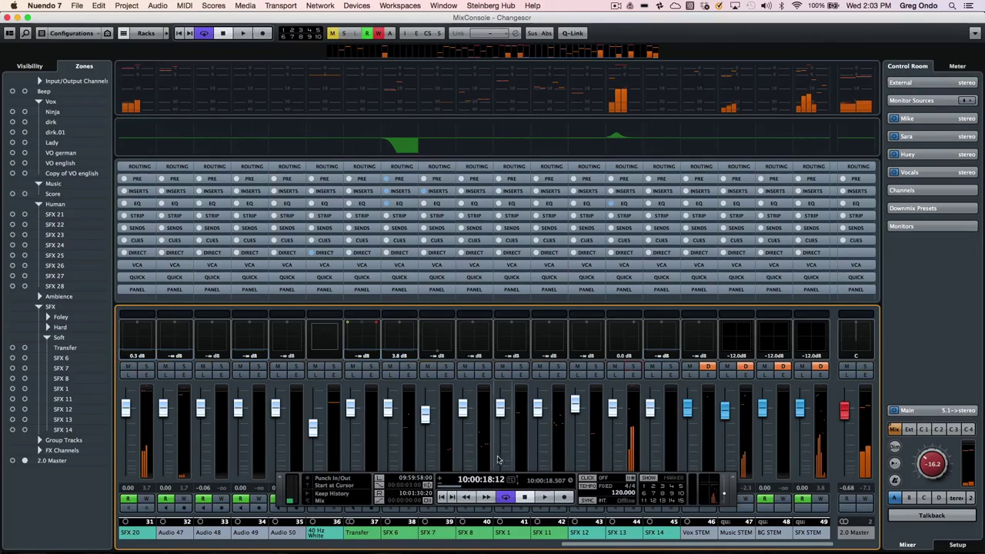
left_click(458, 489)
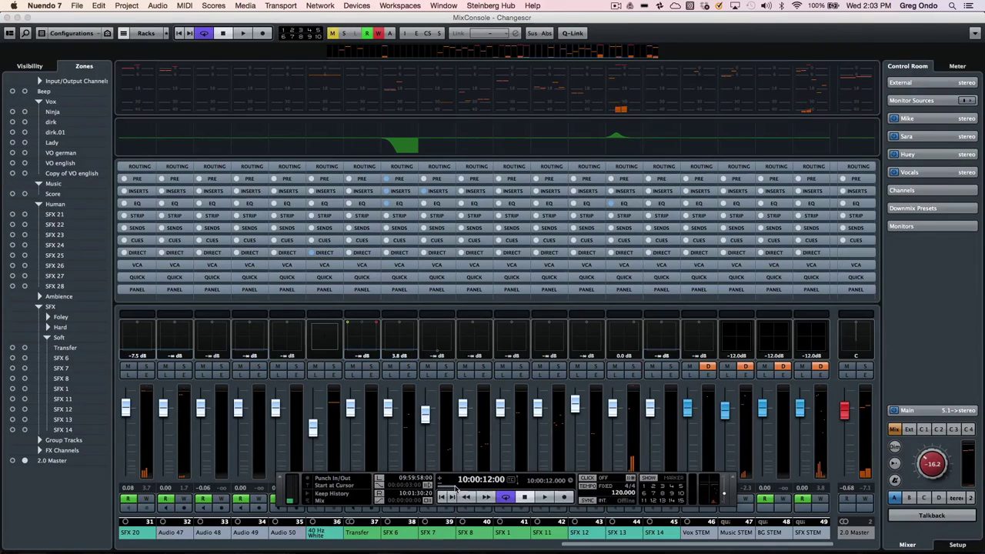
key("space")
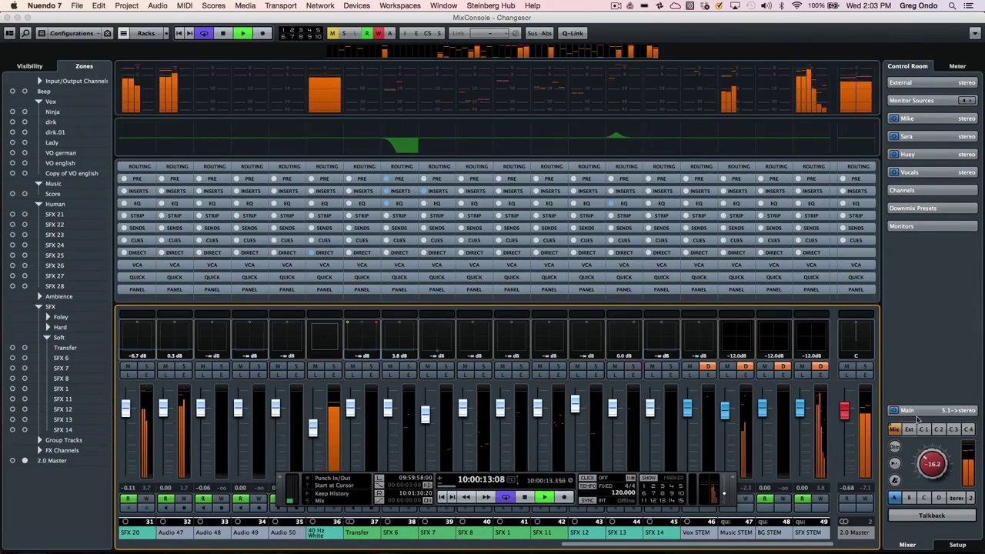
scroll(932, 462, "down", 2)
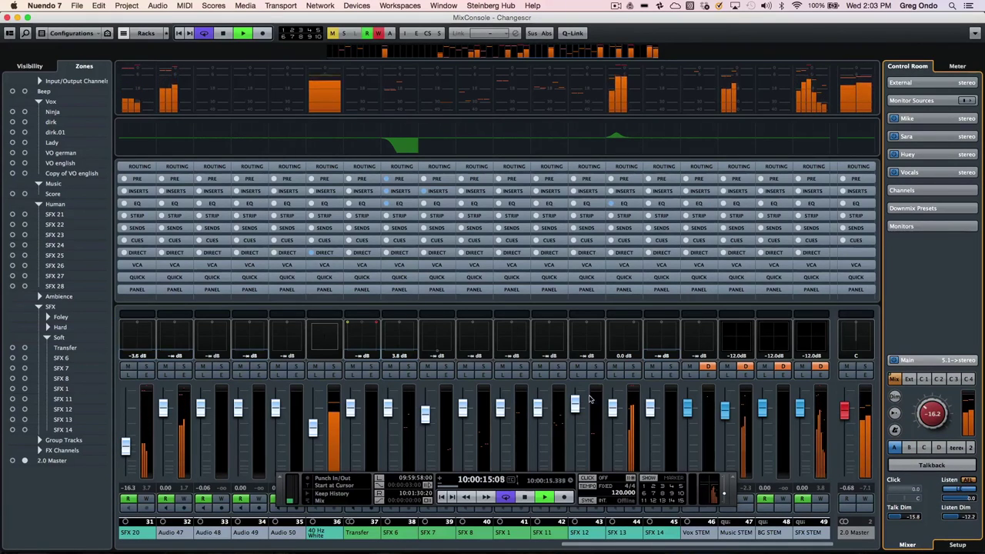
- Solo and unsolo SFX 13, then toggle its Listen button off and back on
left_click(632, 368)
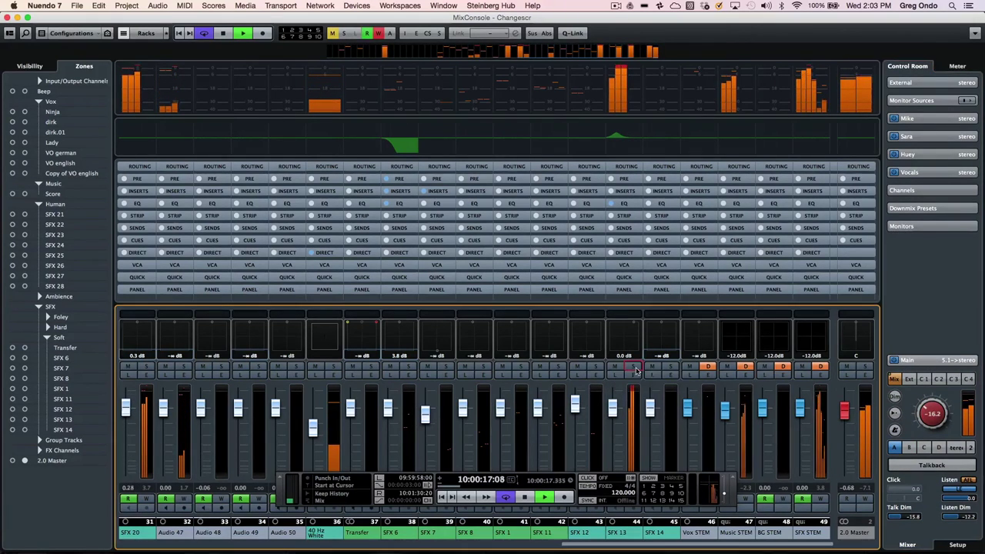
left_click(634, 369)
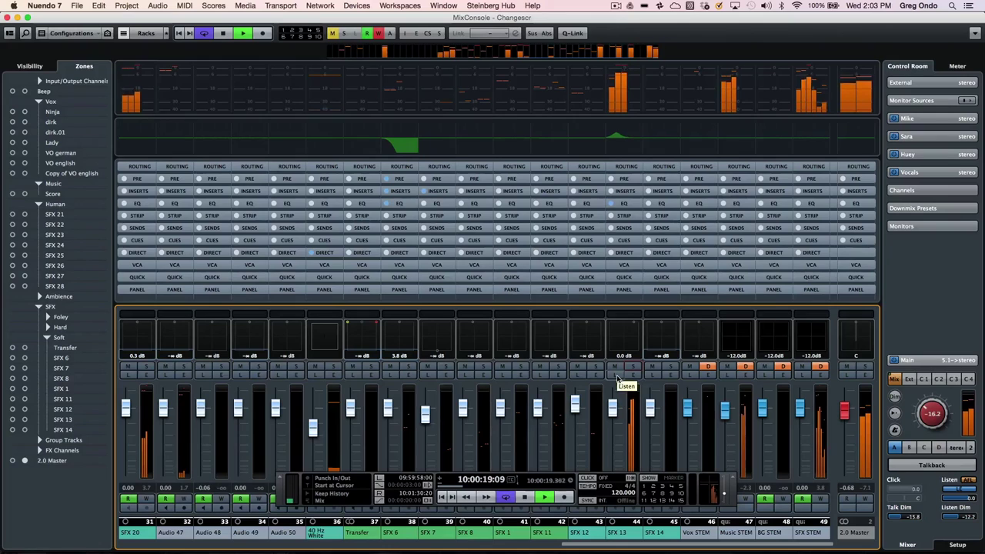
left_click(617, 376)
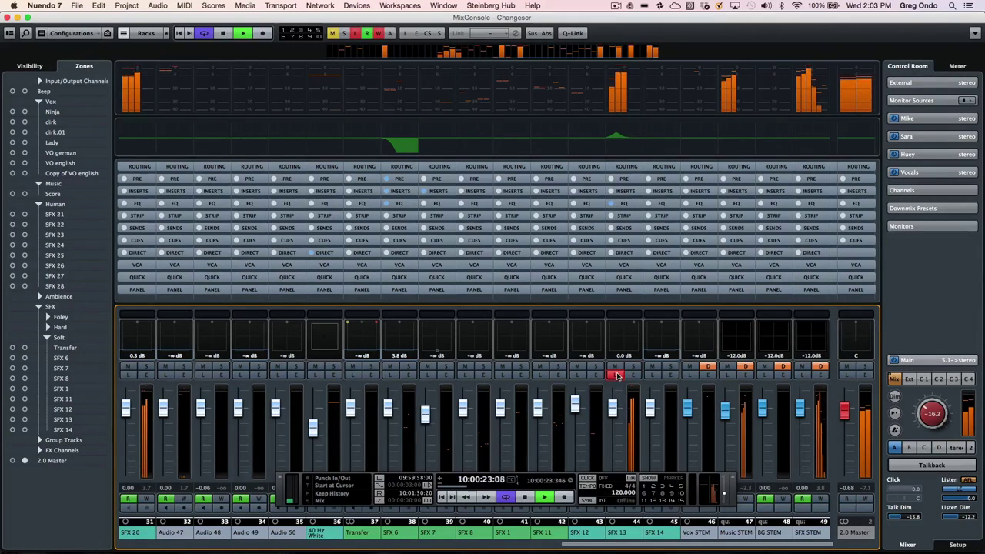
left_click(617, 376)
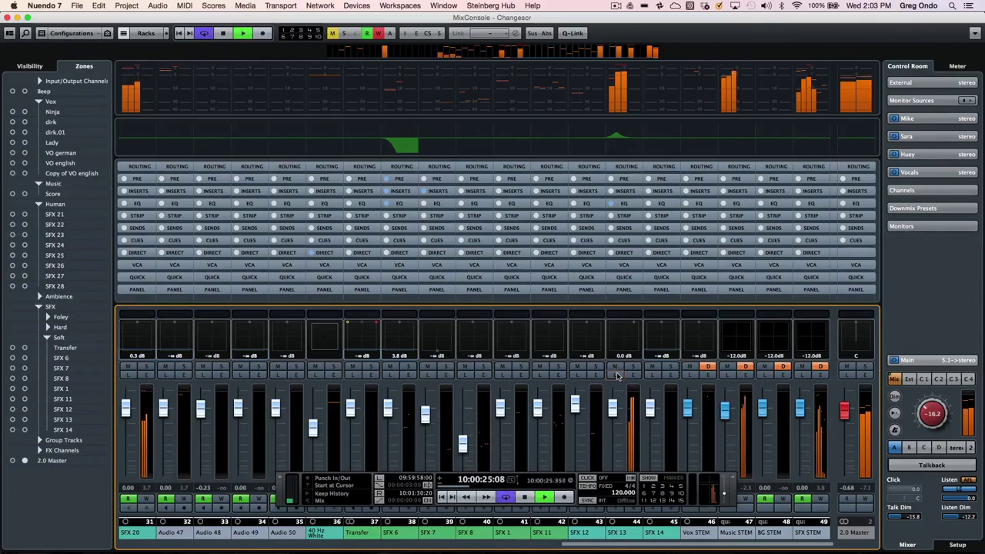
left_click(616, 376)
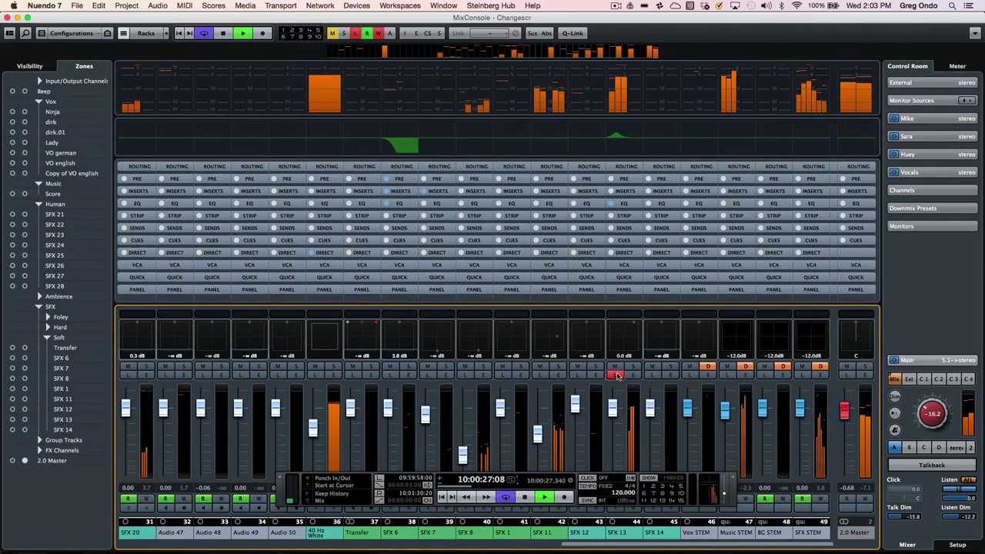
- Stop playback at 10:00:27:21 and hide the Main channel's Click and Listen controls
key("space")
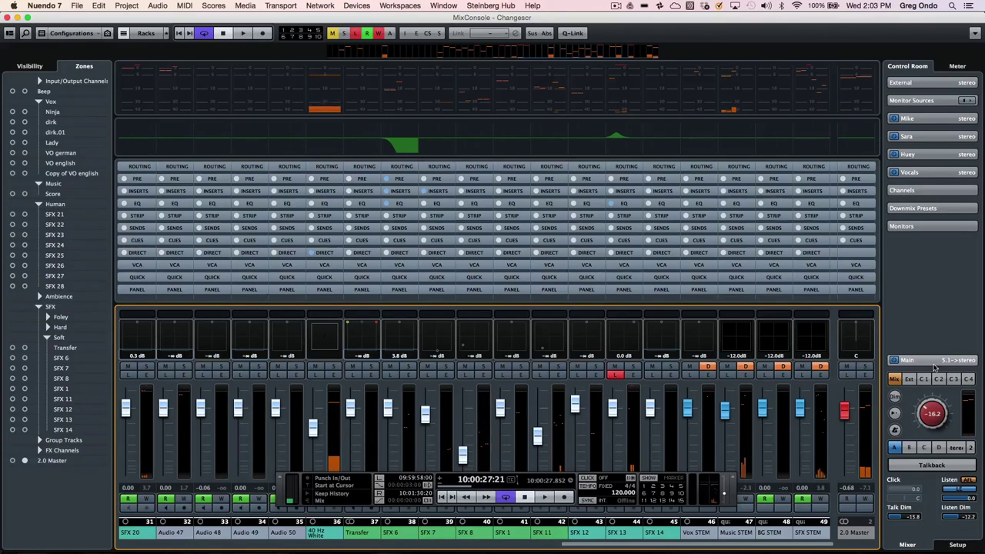
left_click(896, 432)
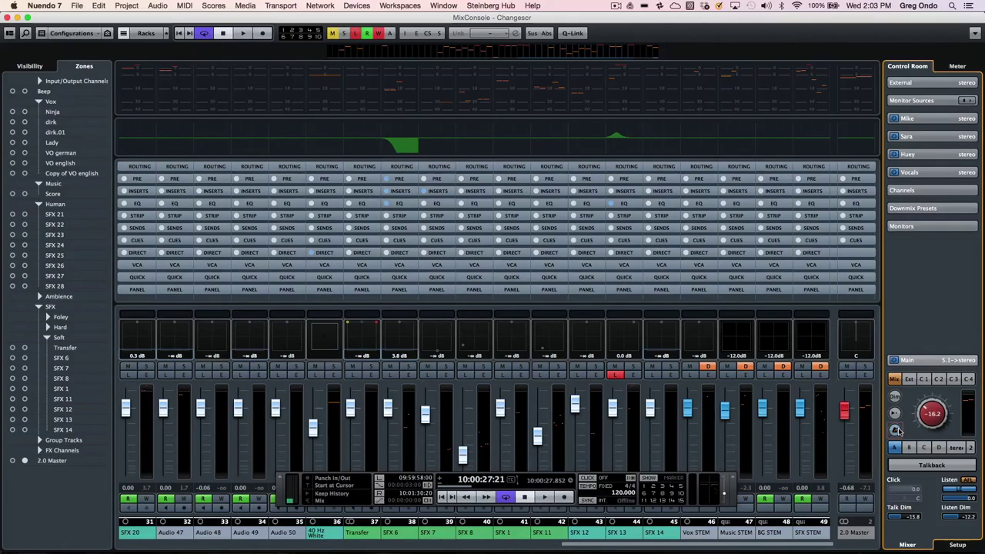
left_click(927, 362)
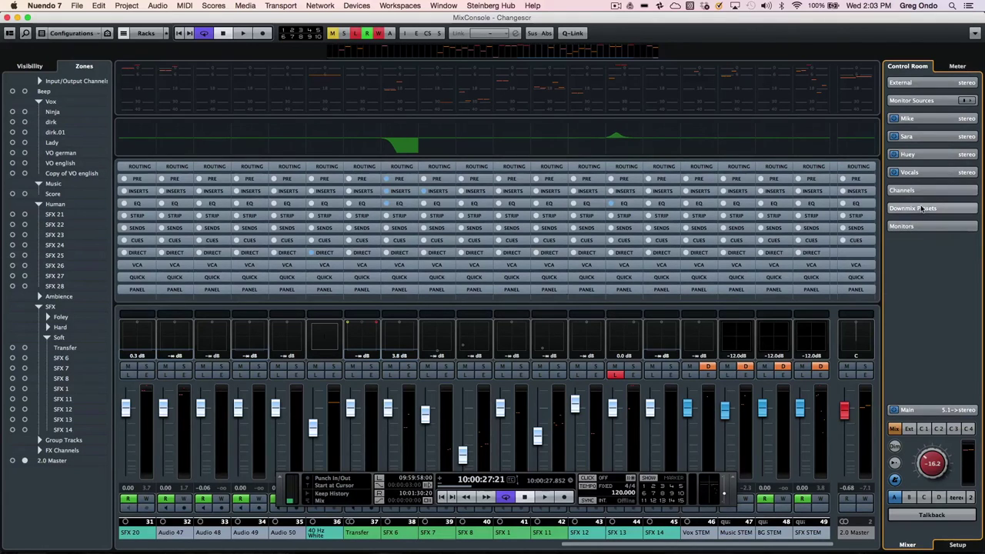
- Turn off SFX 13 Listen and audition 5.1, Stereo and Mono downmixes, settling on Stereo
left_click(922, 208)
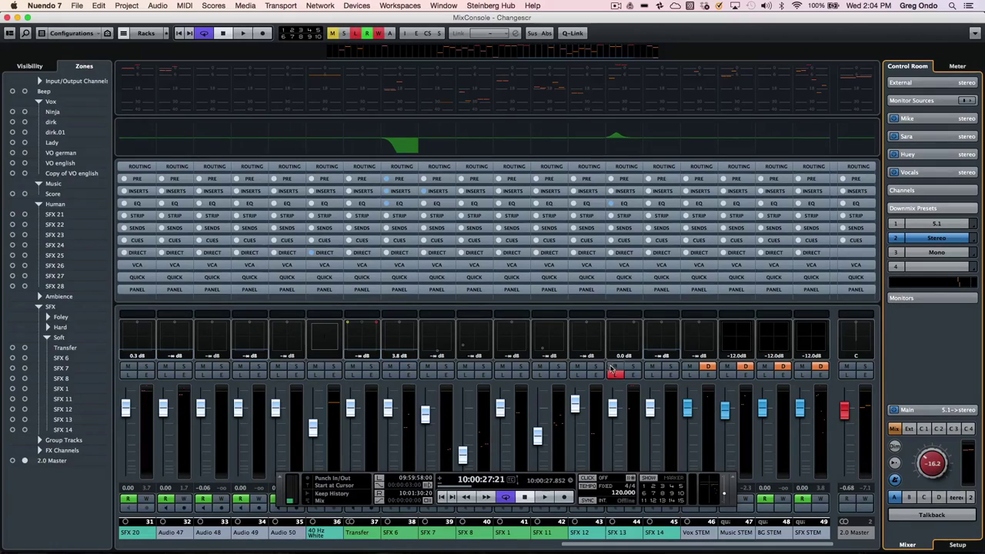
left_click(616, 376)
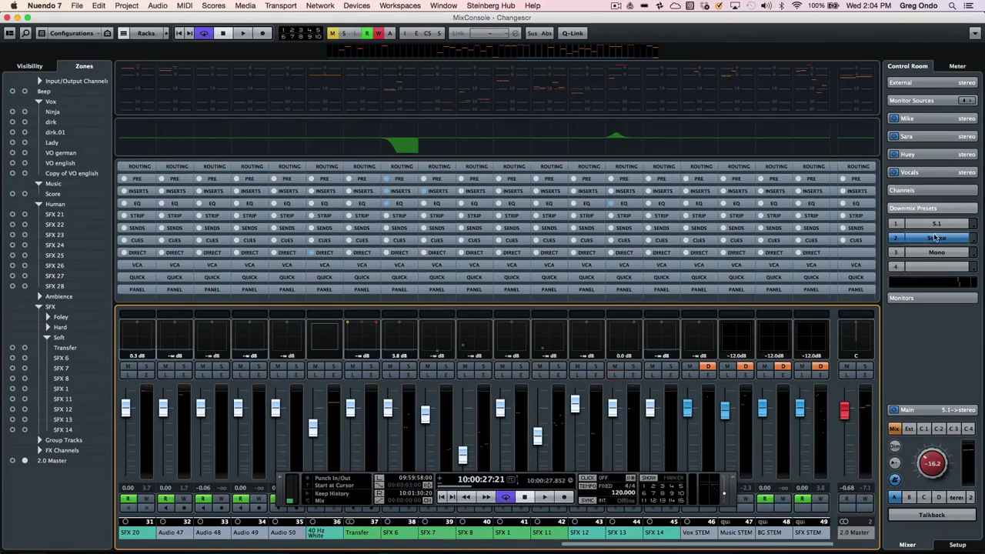
left_click(947, 225)
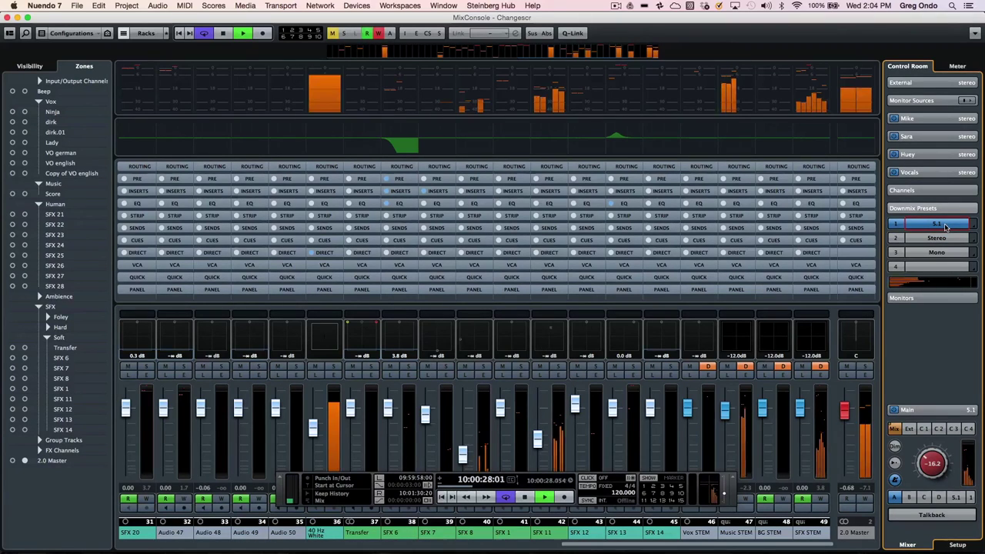
left_click(944, 239)
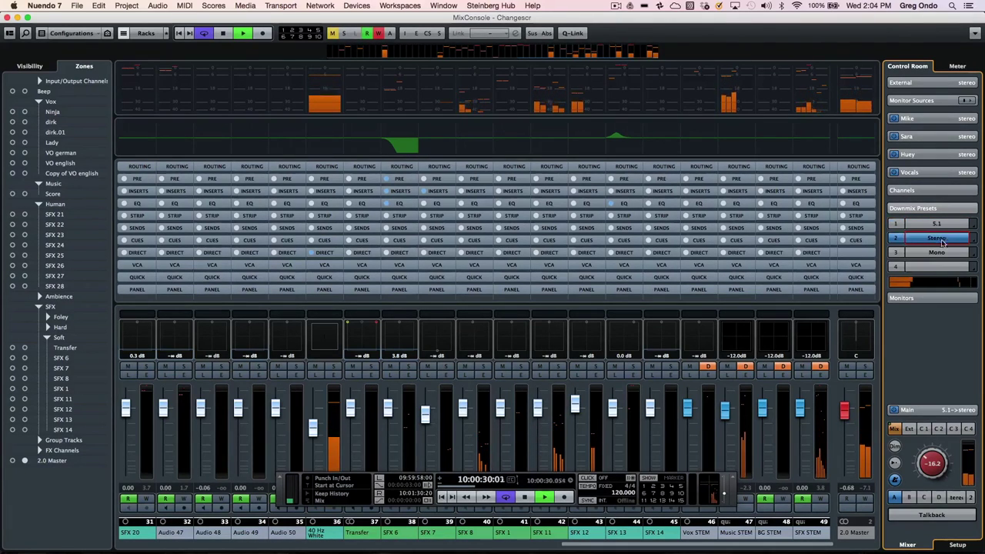
left_click(940, 255)
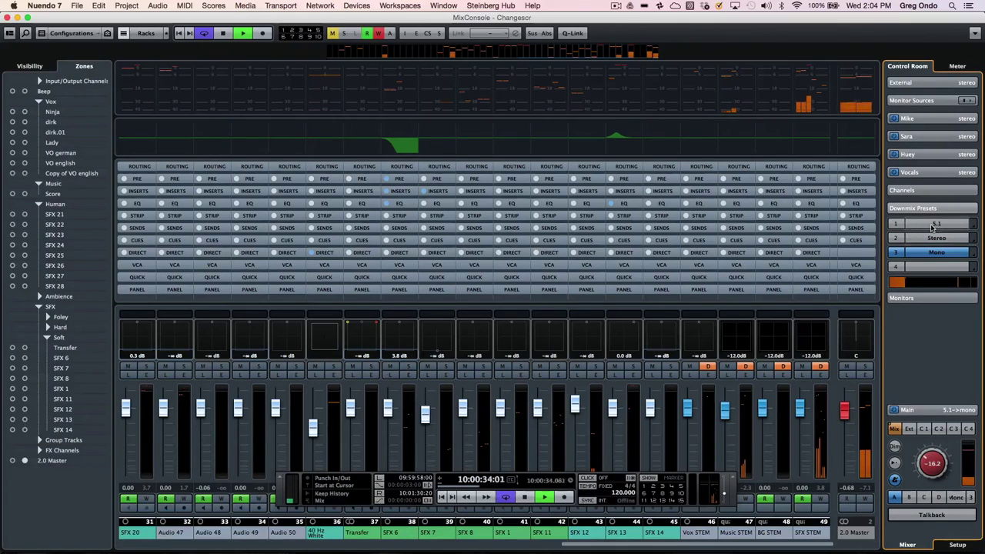
left_click(932, 240)
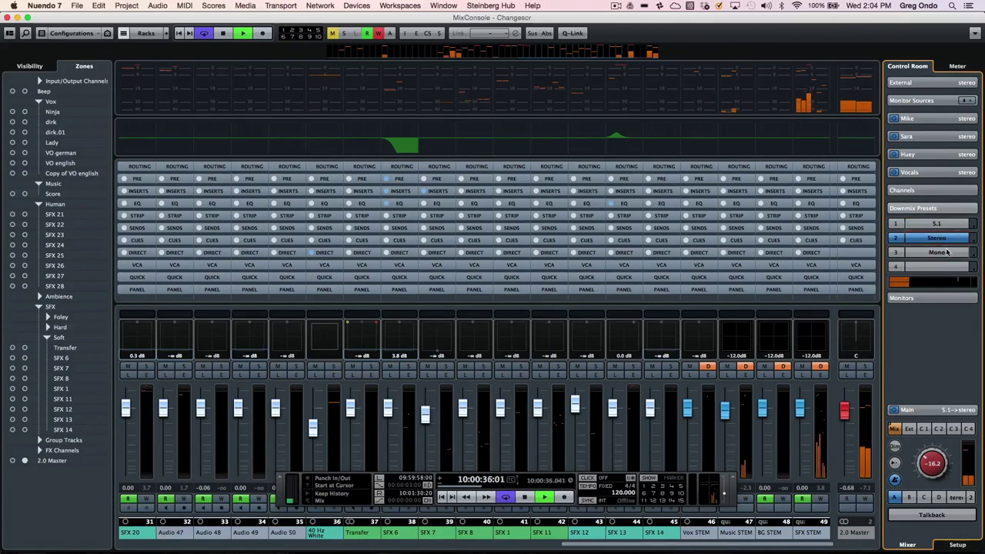
key("space")
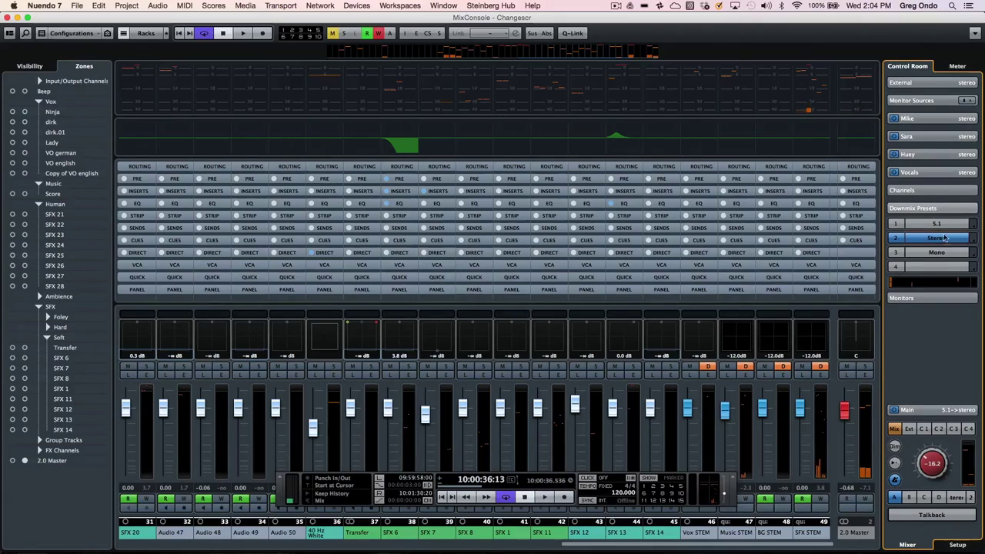
left_click(936, 194)
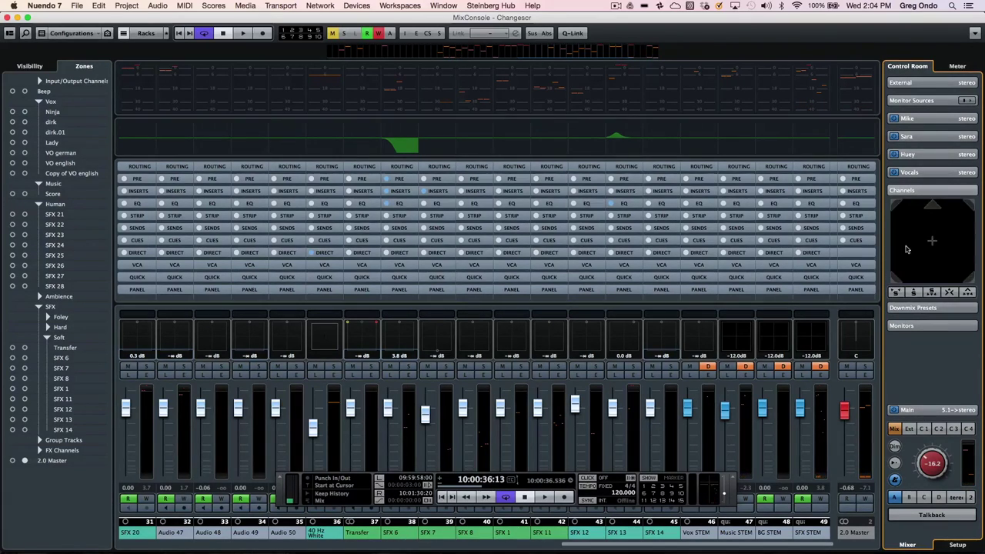
- Solo surround speakers during playback from 10:00:14, then switch Solo Surround Channels off
left_click(932, 205)
left_click(462, 490)
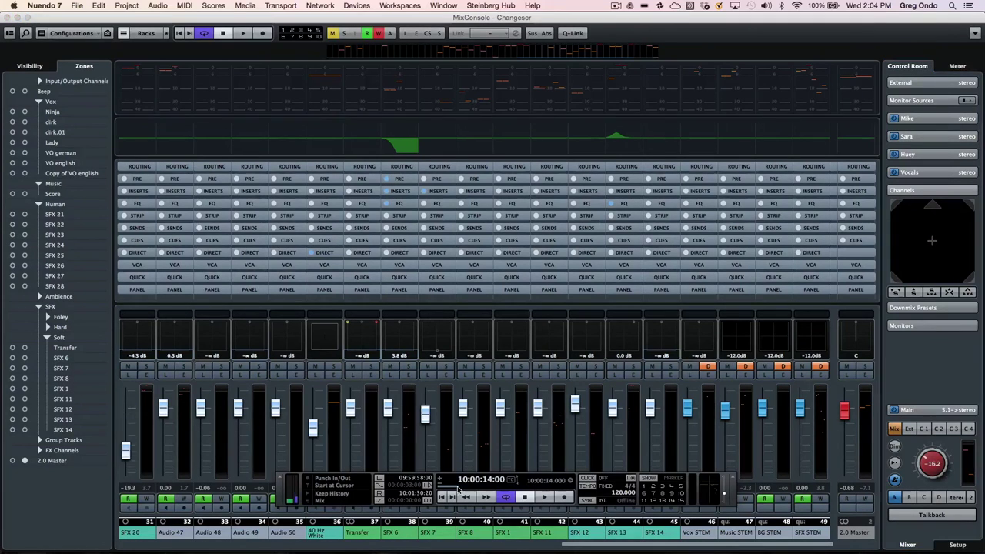
key("space")
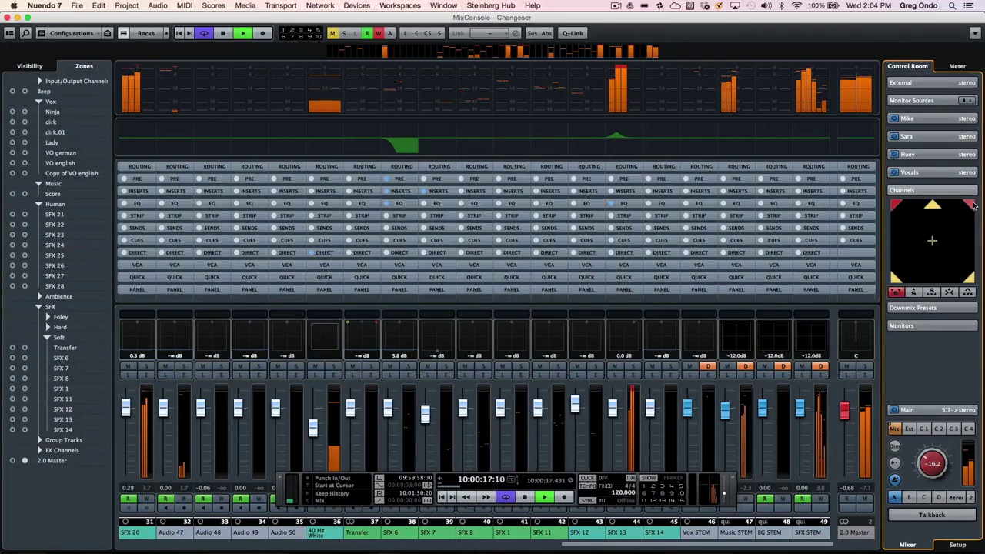
left_click(933, 207)
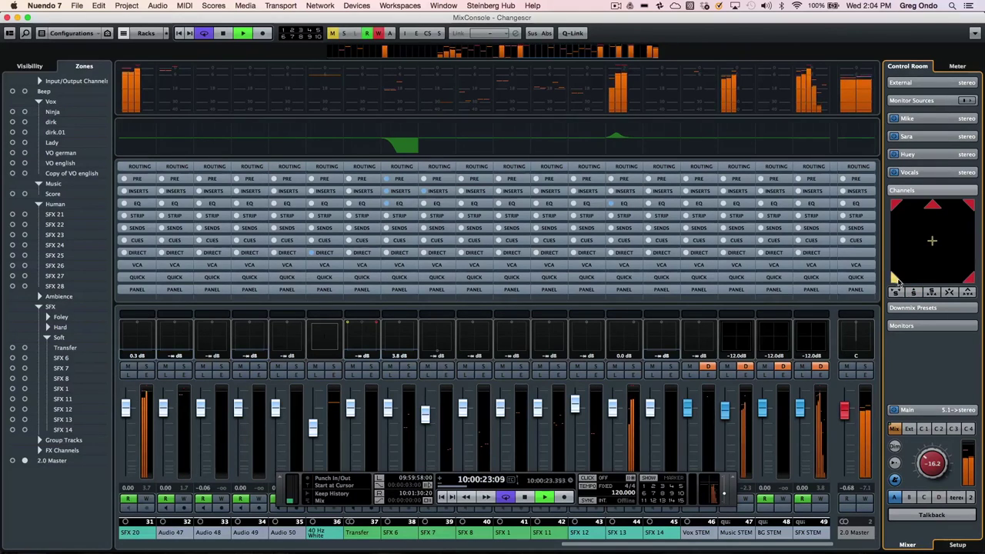
key("space")
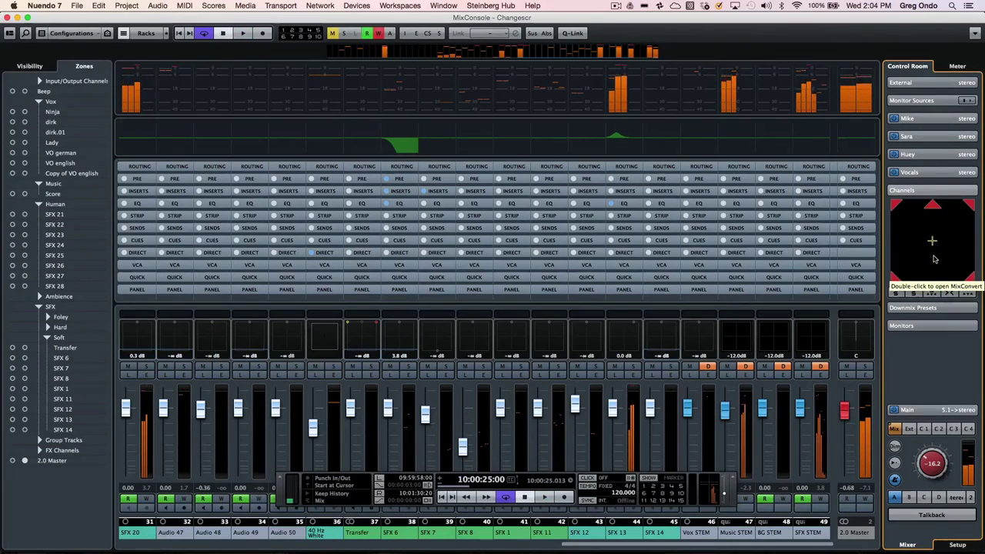
left_click(898, 297)
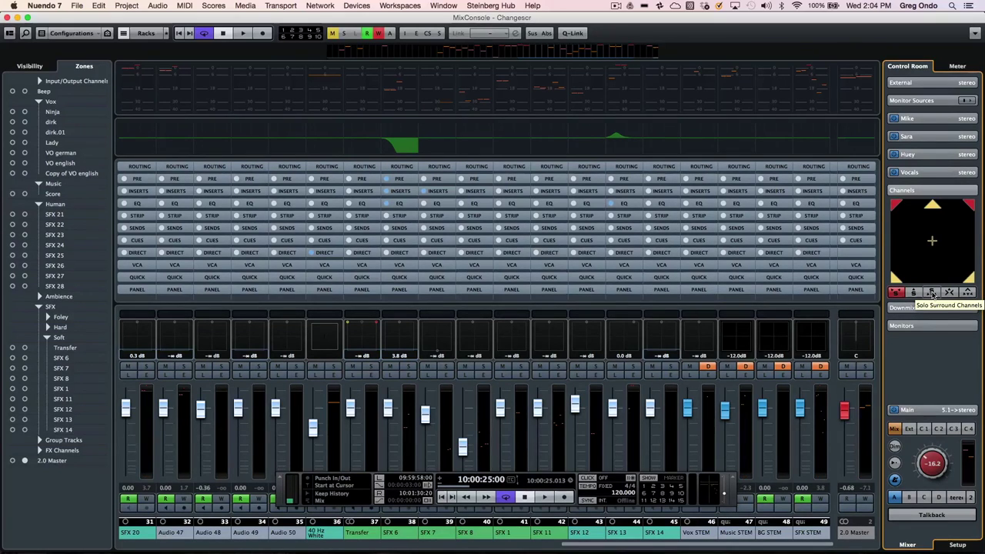
left_click(933, 294)
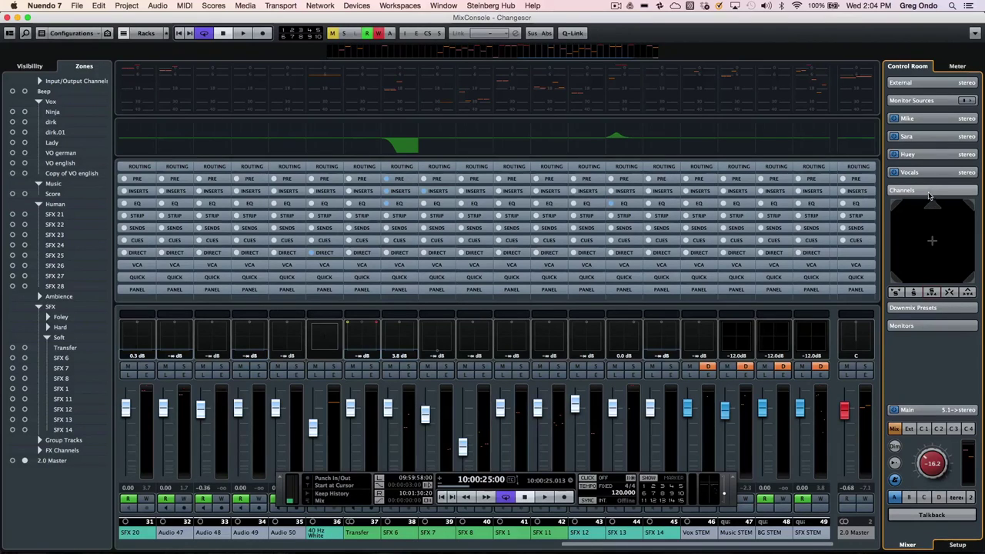
- During playback, audition SFX, Music, Vox and BG STEM as monitor sources one at a time
left_click(916, 101)
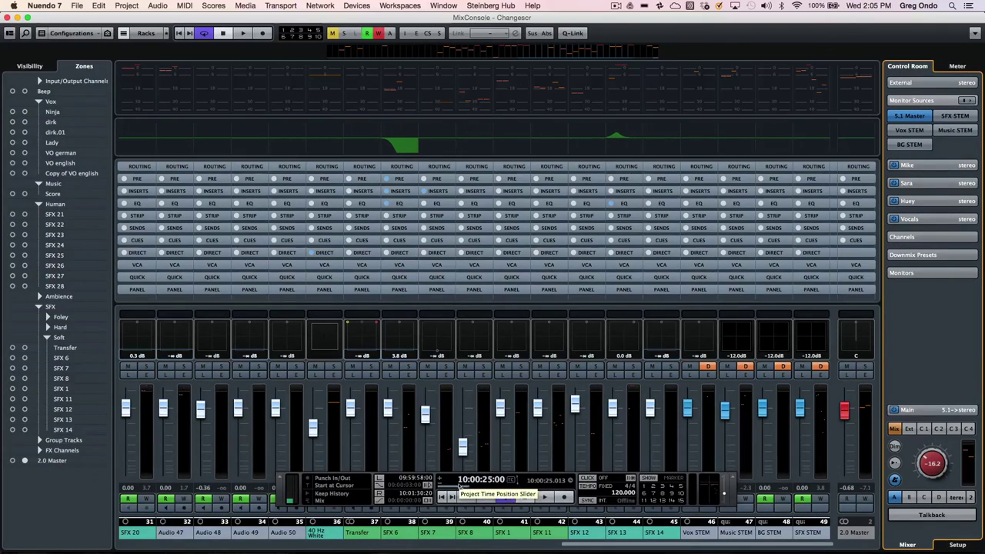
scroll(464, 482, "down", 1)
key("space")
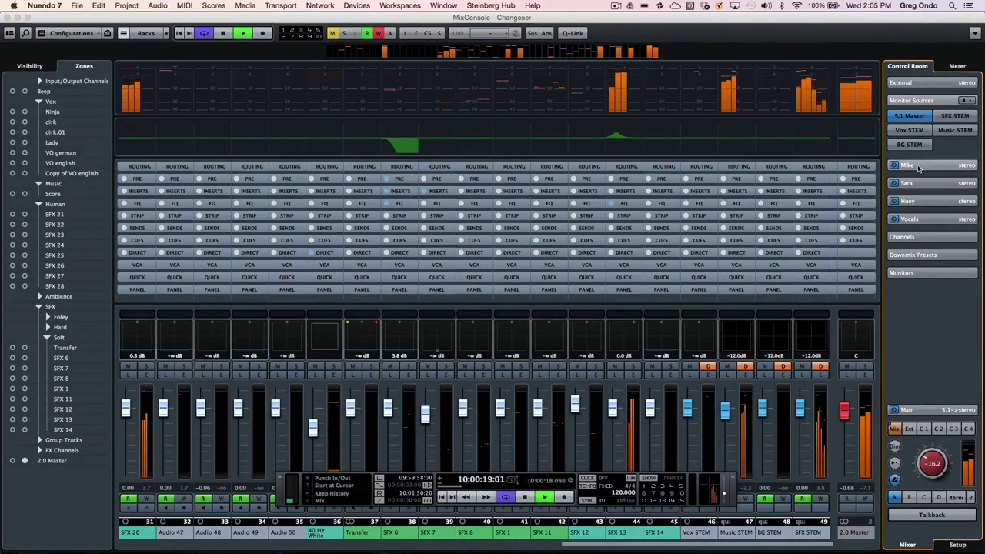
left_click(956, 115)
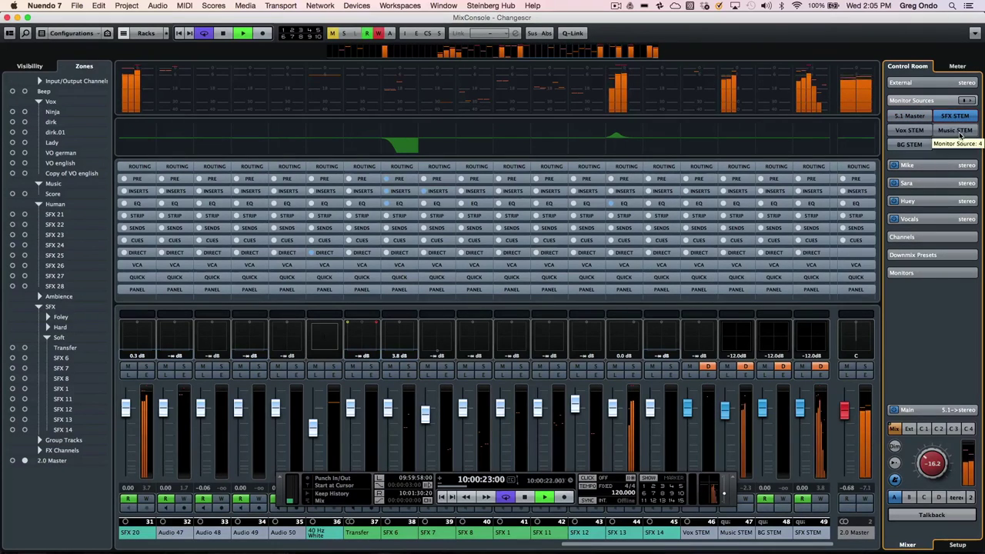
left_click(955, 130)
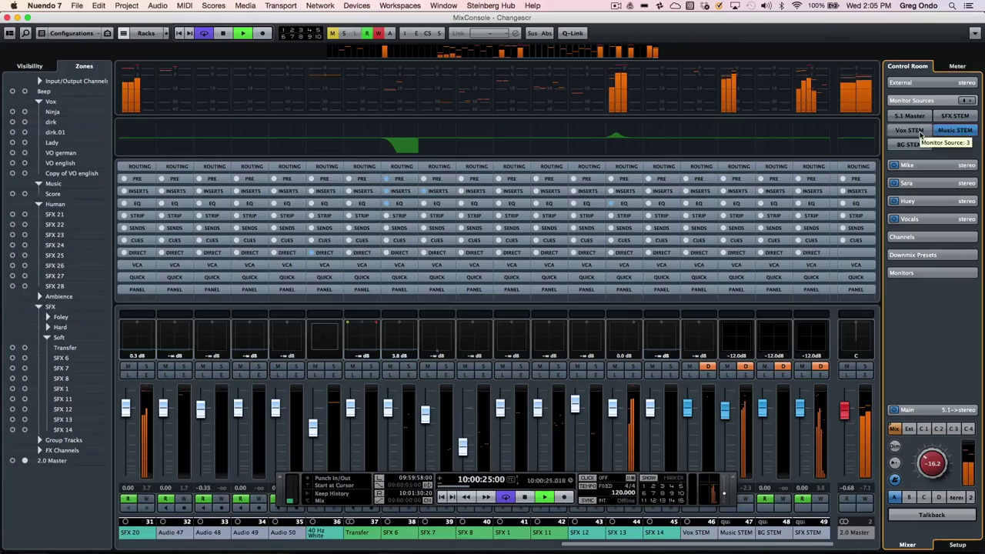
left_click(920, 133)
left_click(910, 145)
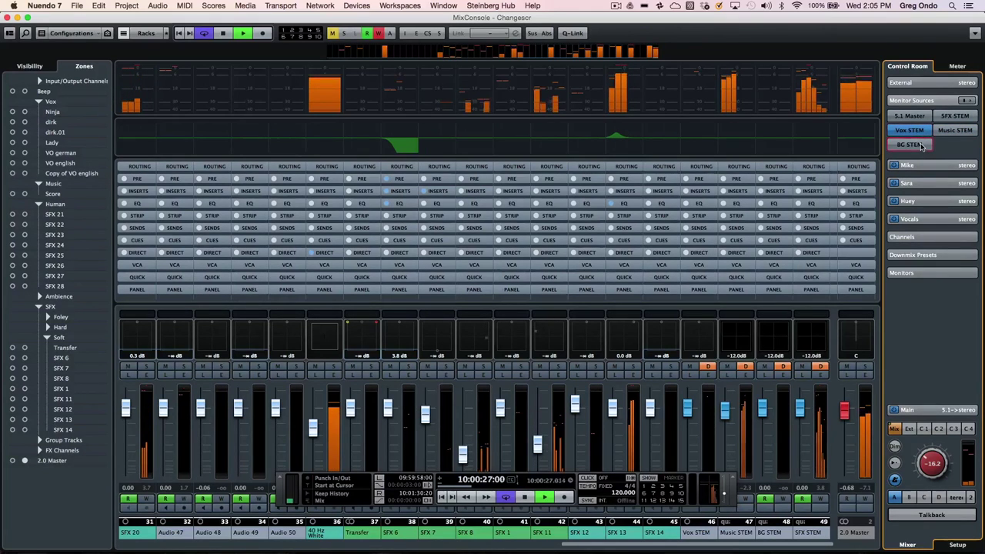
left_click(939, 132)
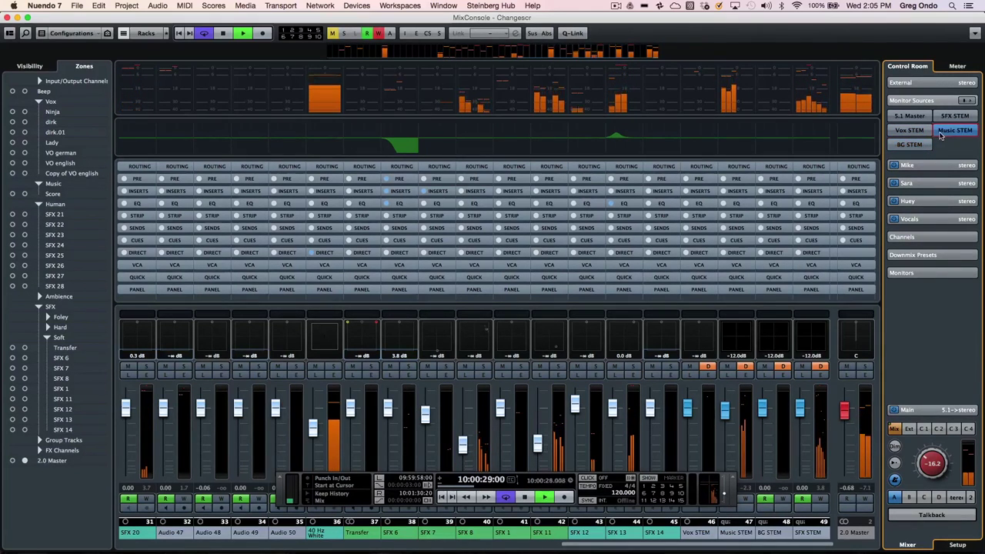
- Enable multi-select so SFX, Music and BG STEM are monitored together, then stop playback
left_click(969, 101)
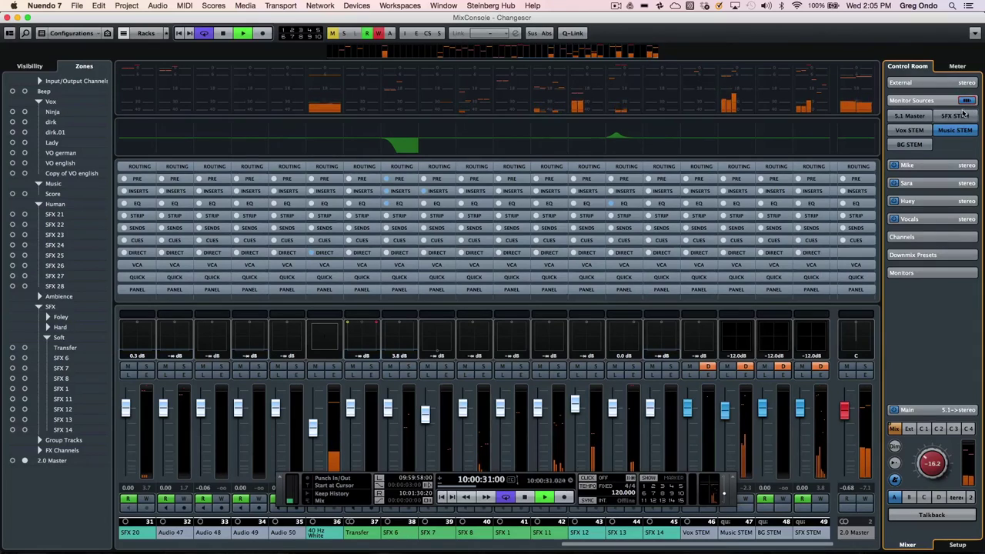
left_click(910, 144)
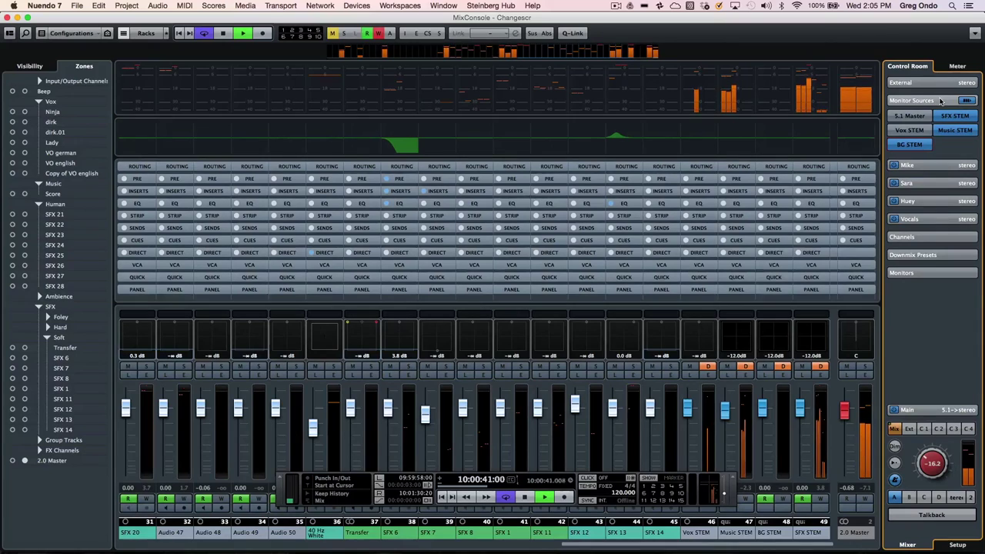
key("space")
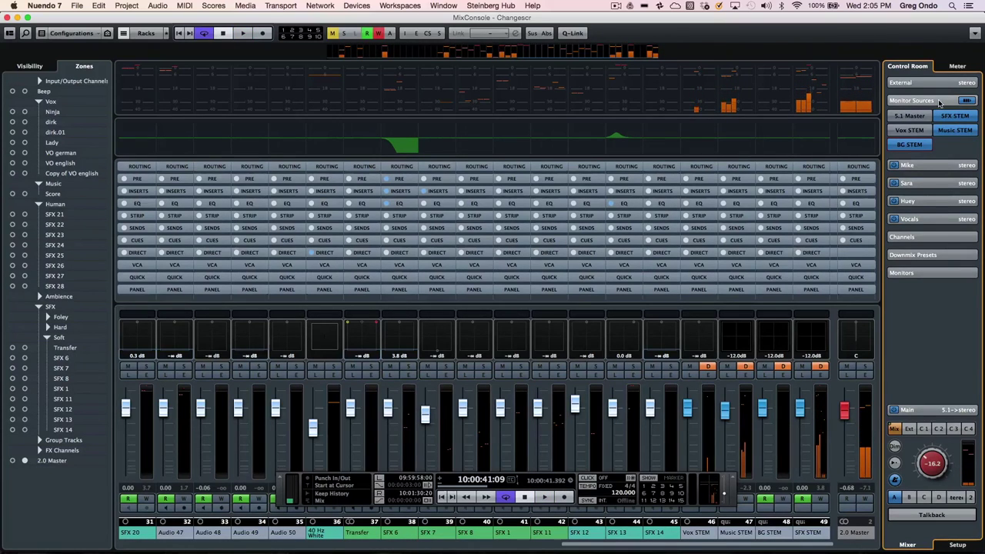
left_click(940, 101)
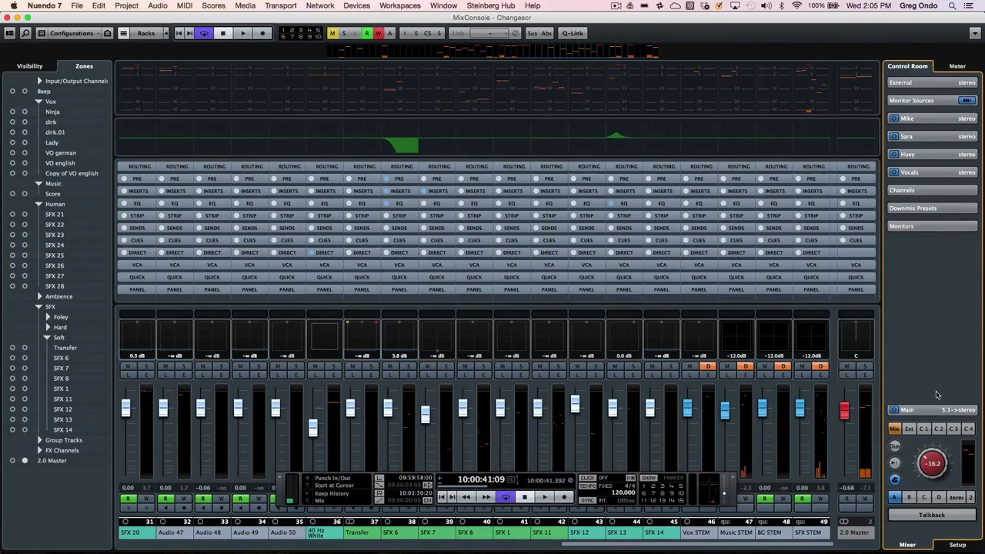
- Audition the Genelec, JBL and other monitor speaker sets, returning to Yamaha
left_click(926, 228)
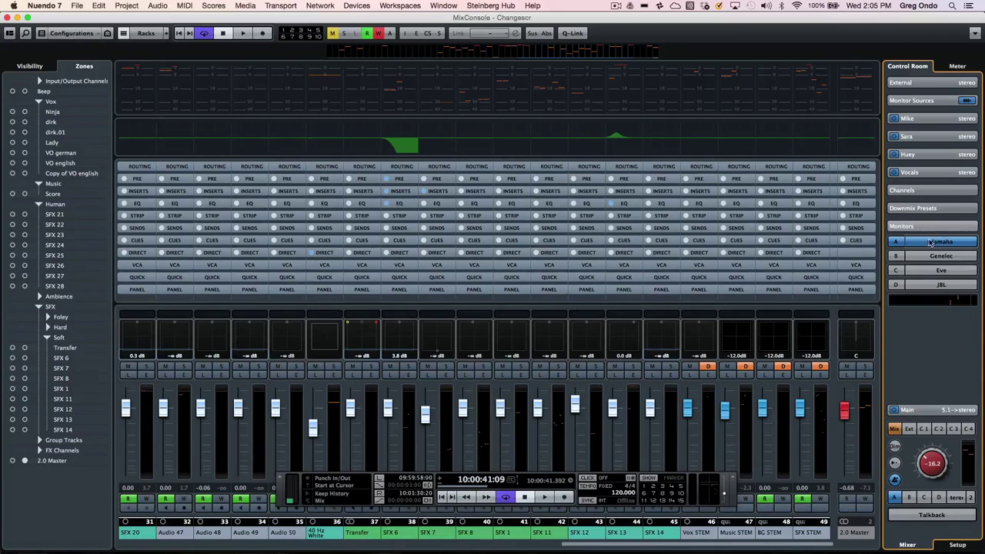
left_click(945, 256)
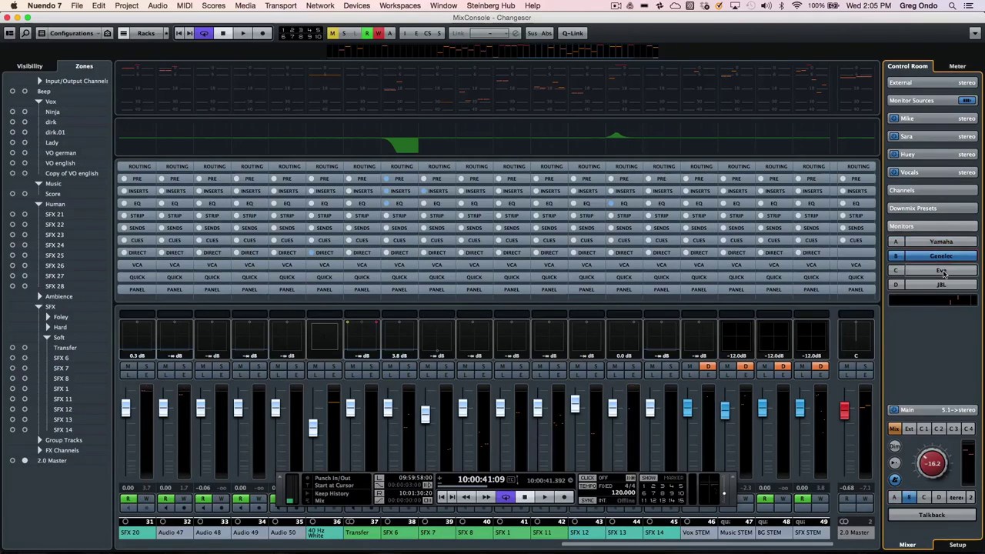
left_click(947, 285)
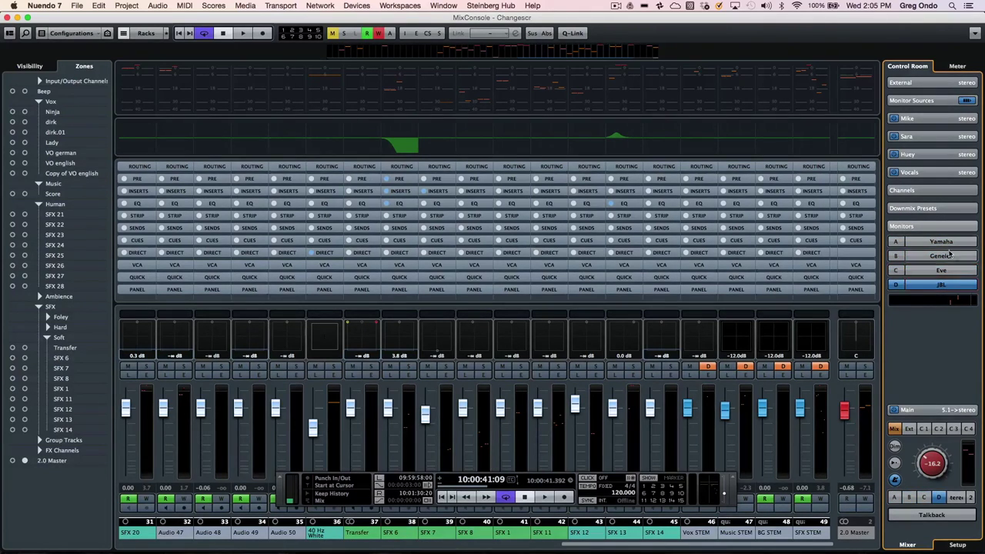
left_click(949, 243)
left_click(947, 256)
left_click(947, 271)
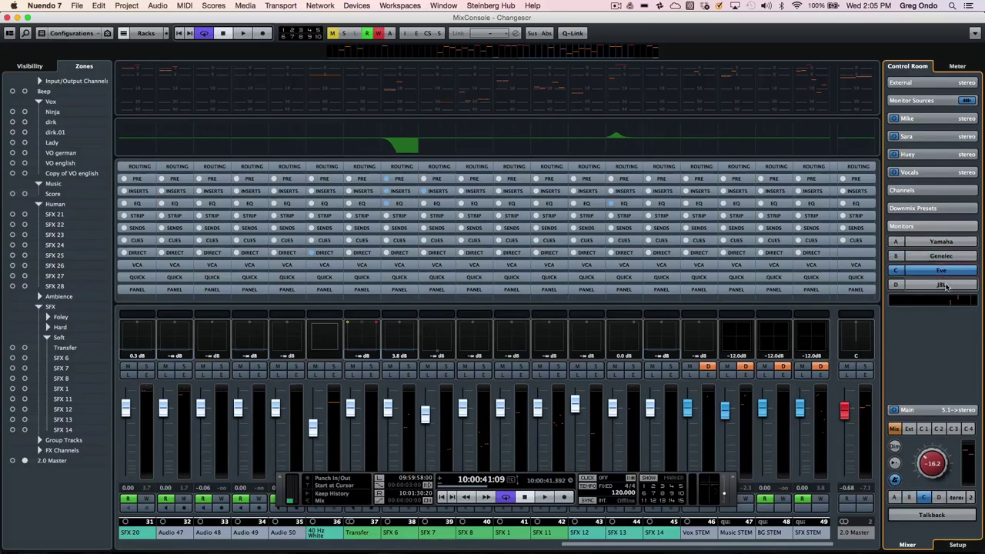
left_click(947, 283)
left_click(943, 242)
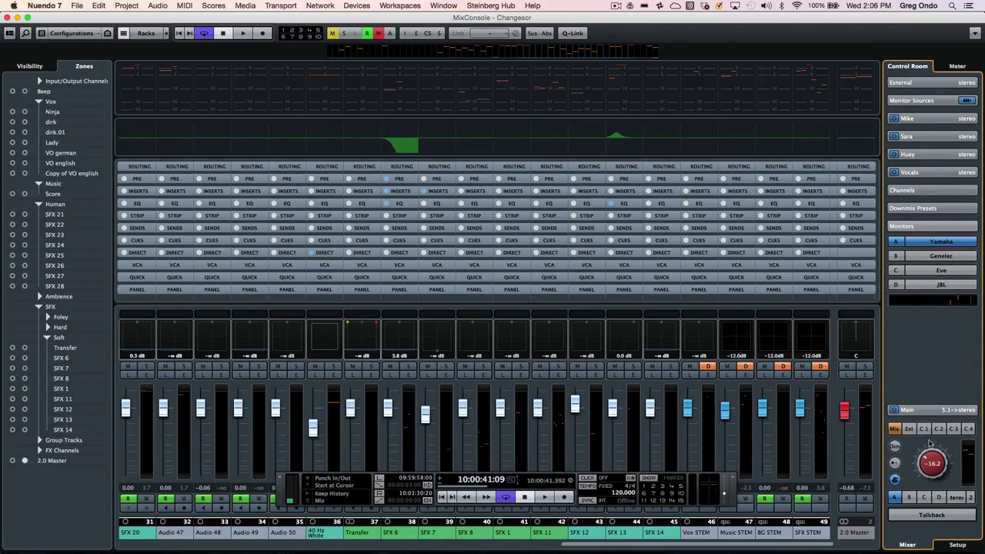
- Step through the A/B/C/D speaker buttons to Eve, Genelec and JBL, then back to Yamaha
left_click(911, 499)
left_click(923, 498)
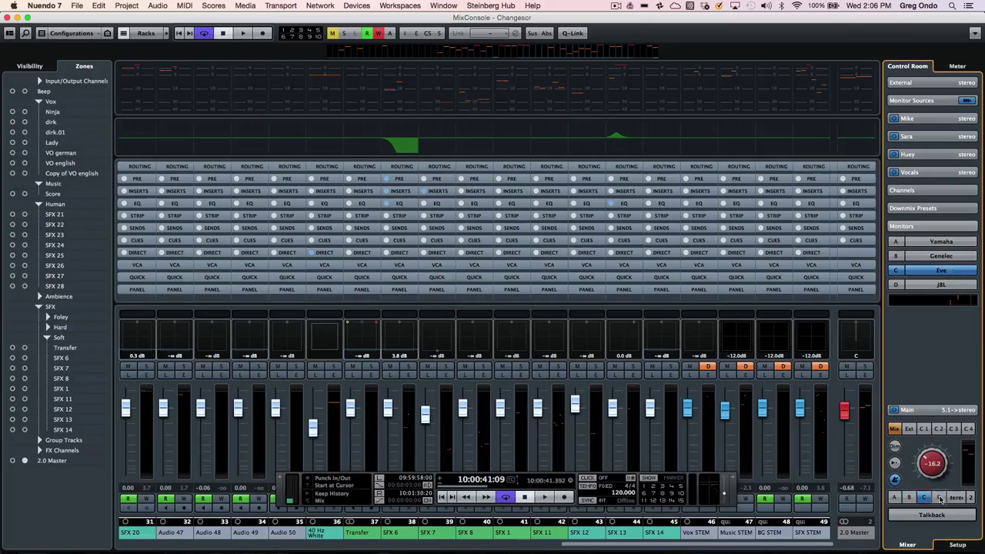
left_click(940, 498)
left_click(920, 499)
left_click(908, 498)
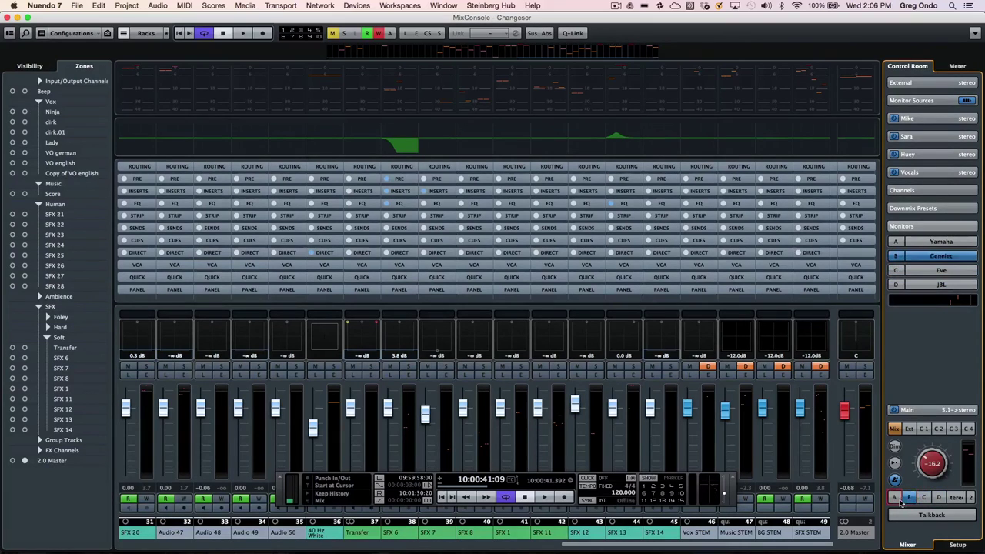
left_click(896, 499)
left_click(910, 498)
left_click(925, 498)
left_click(939, 499)
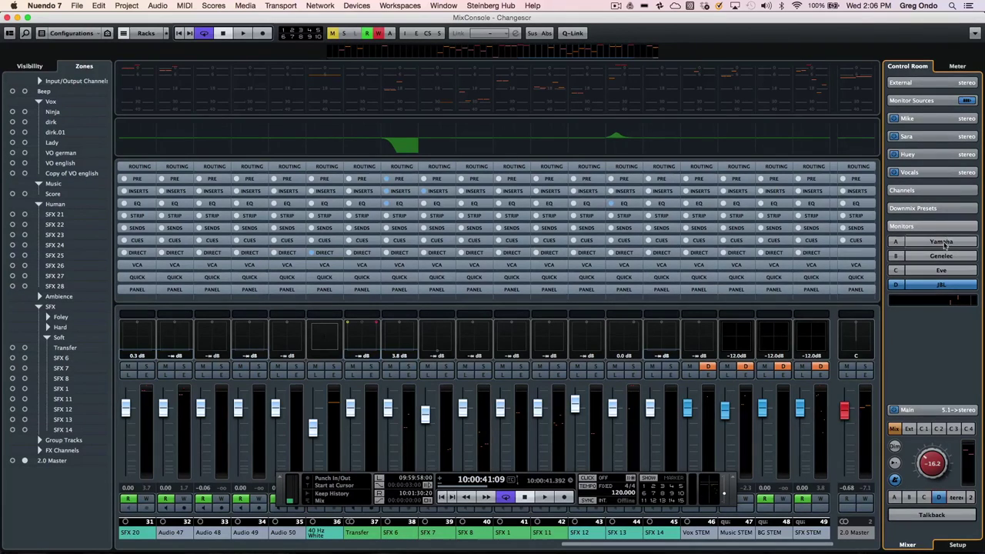
left_click(943, 243)
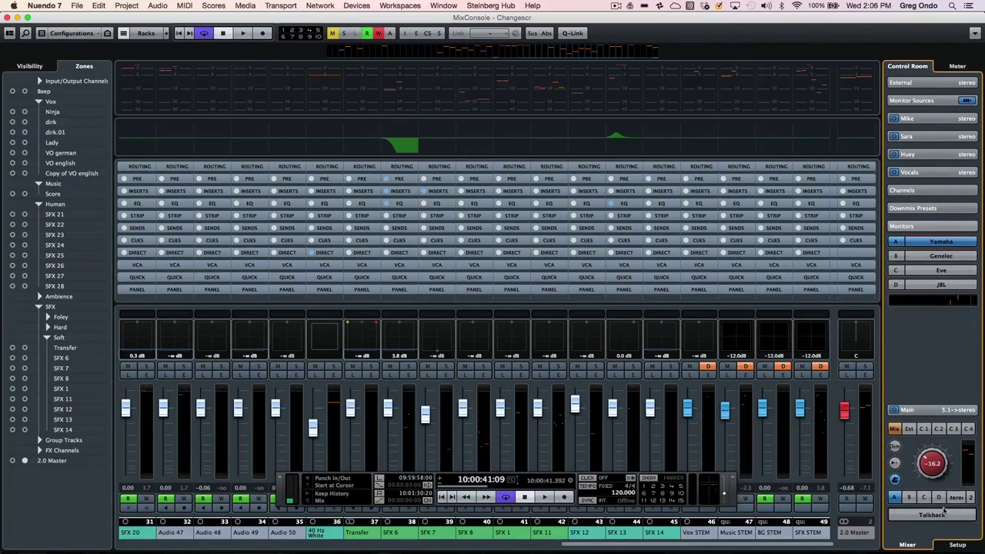
left_click(955, 545)
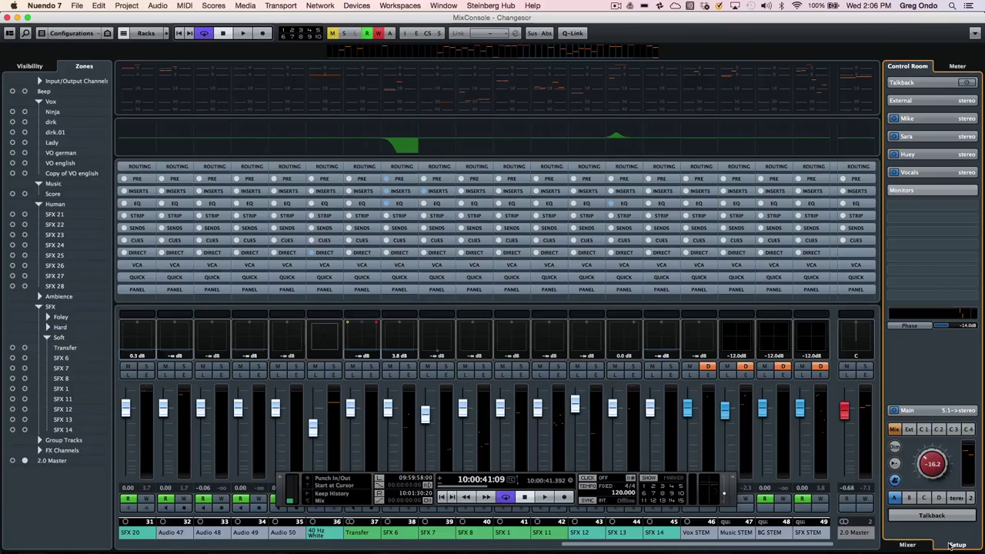
- Switch monitoring through speaker sets B, C, D and B, ending on set A
left_click(939, 192)
left_click(910, 499)
left_click(924, 499)
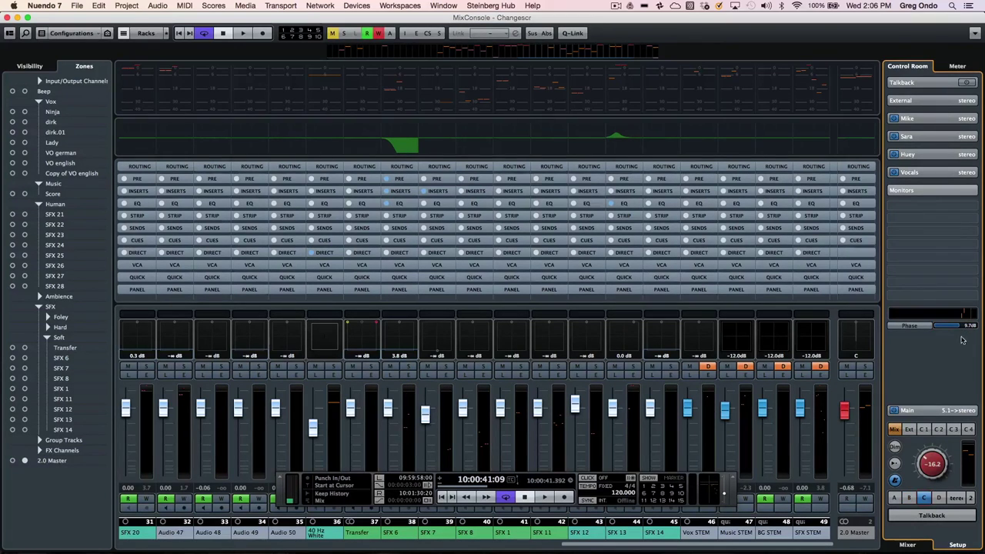
left_click(940, 498)
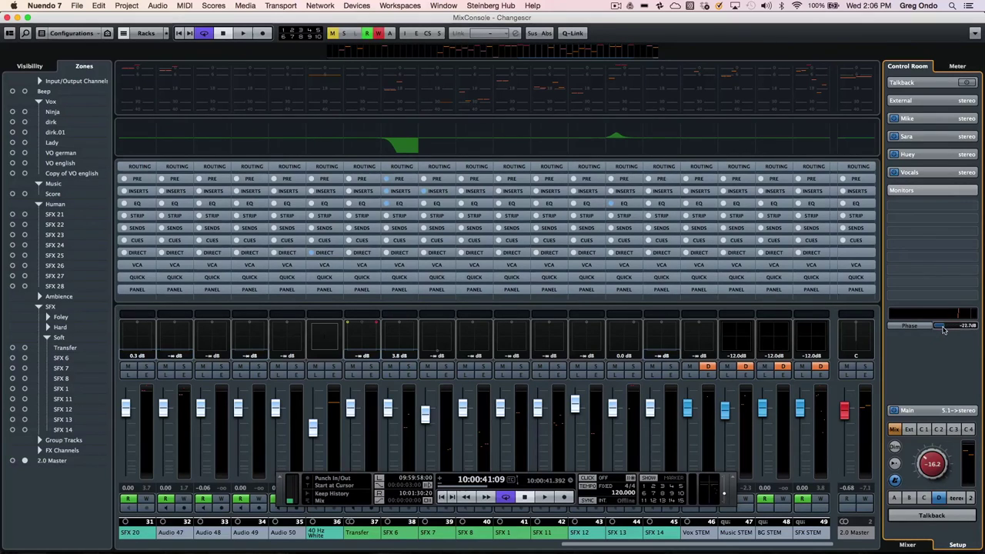
left_click(910, 498)
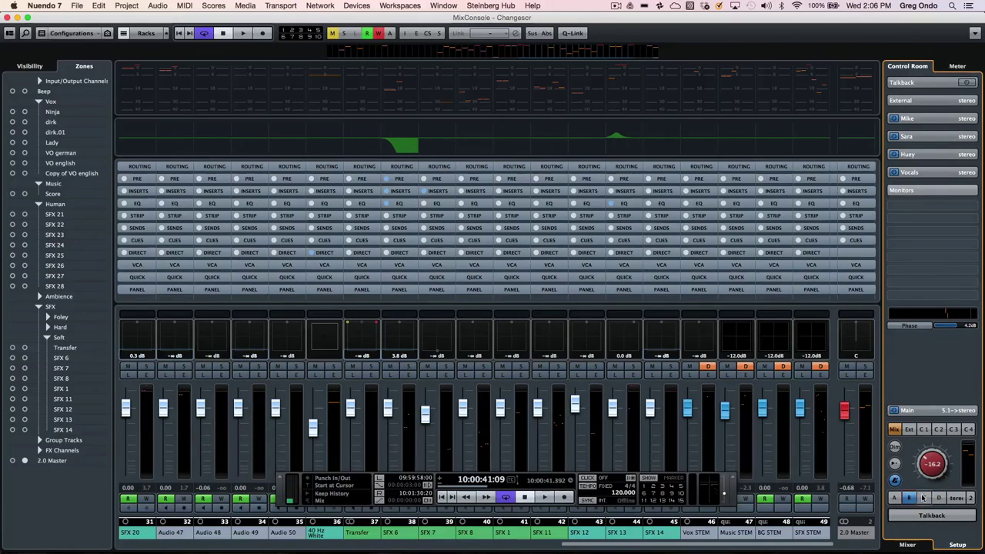
left_click(896, 498)
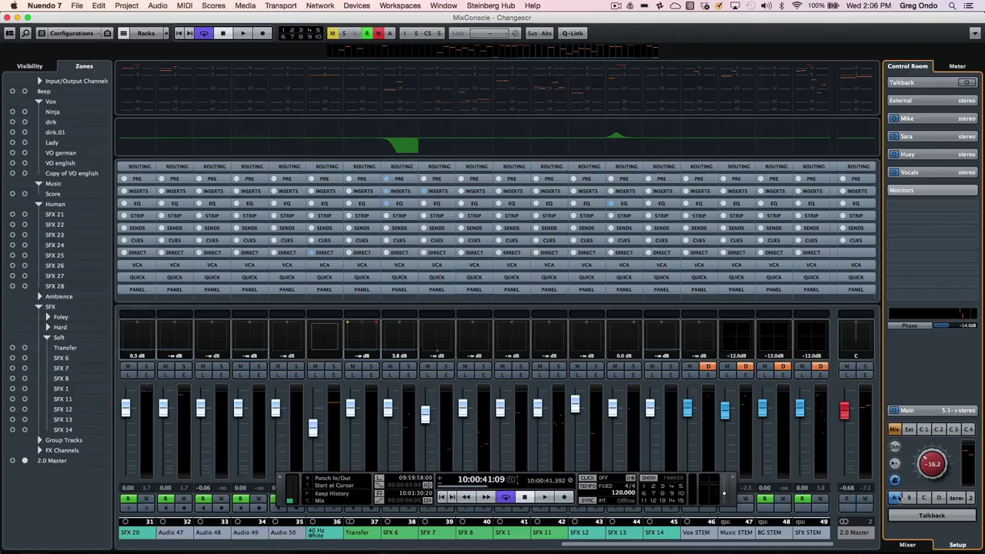
- Browse the EQ insert effects for the monitor path without adding one, back on the Mixer page
left_click(932, 208)
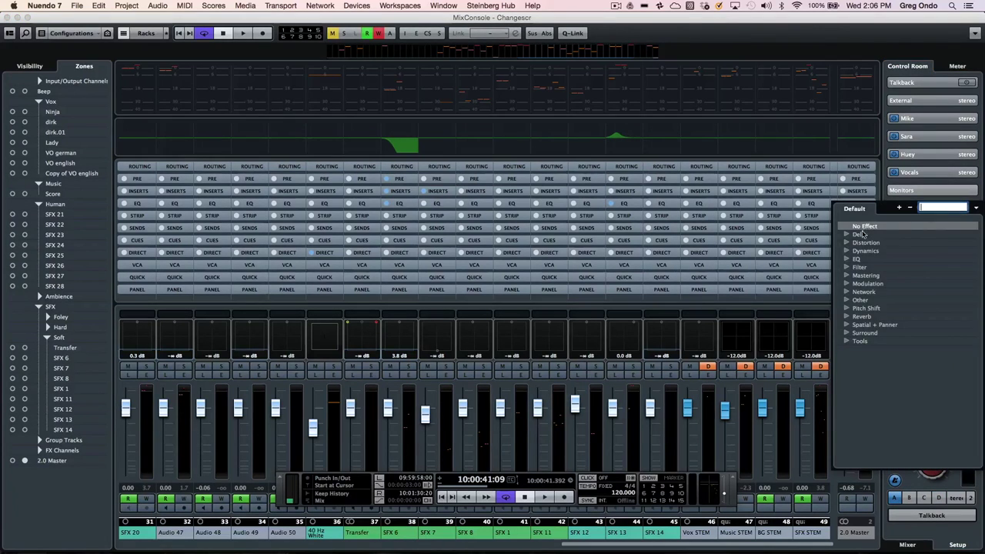
left_click(848, 259)
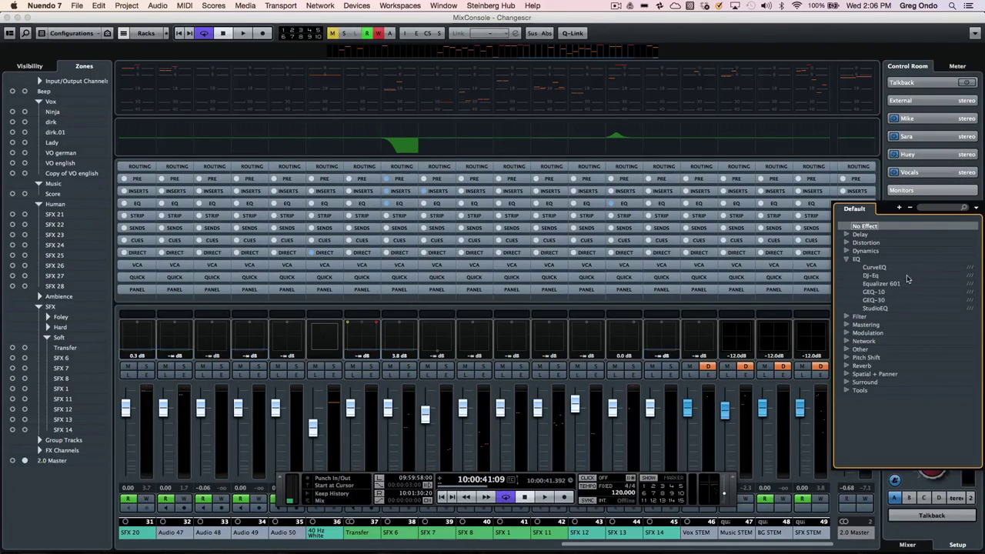
left_click(931, 193)
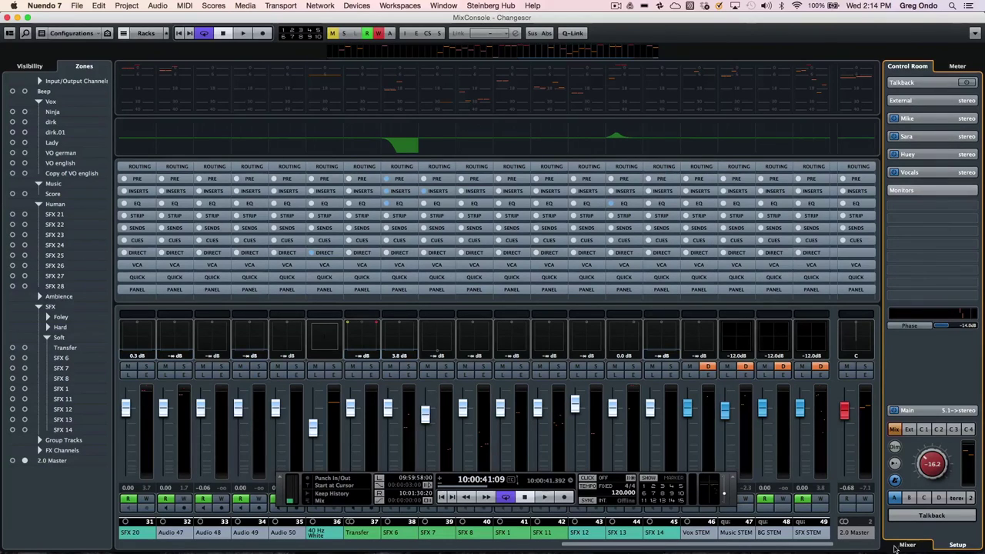
left_click(899, 546)
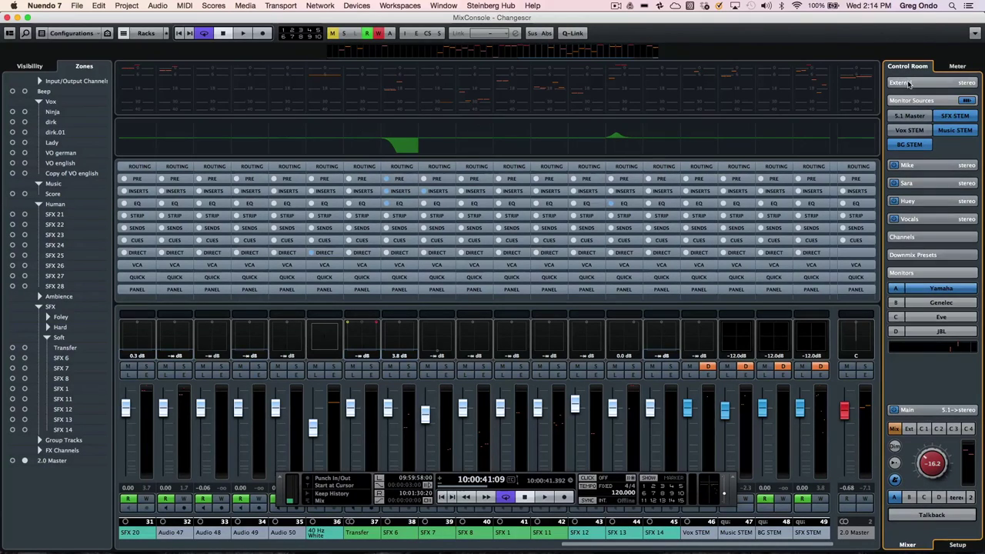
- Set the Control Room external input source to Video Deck
left_click(910, 85)
left_click(929, 99)
left_click(927, 107)
left_click(927, 98)
left_click(926, 107)
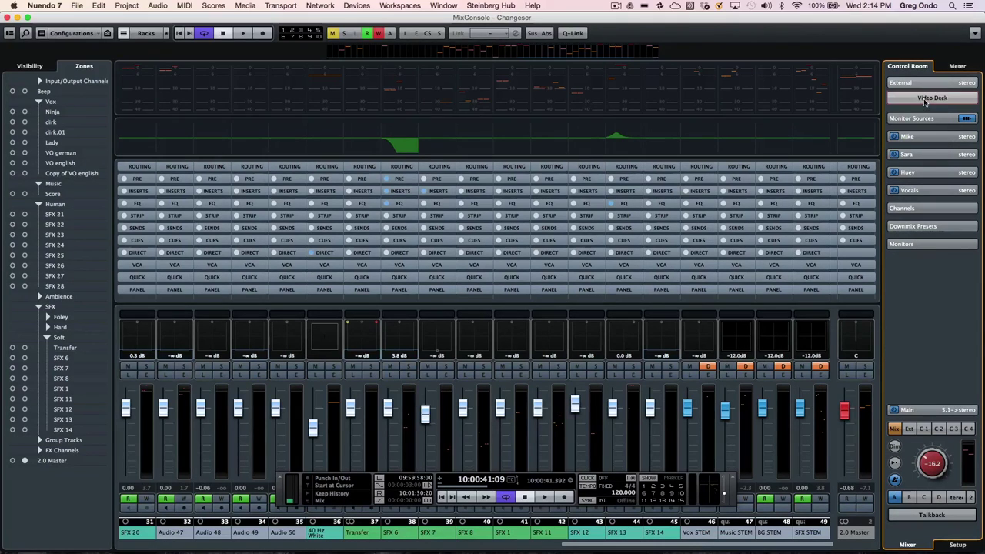
- Toggle Main monitoring between Mix and External input, and expand then collapse Mike's cue settings
left_click(909, 429)
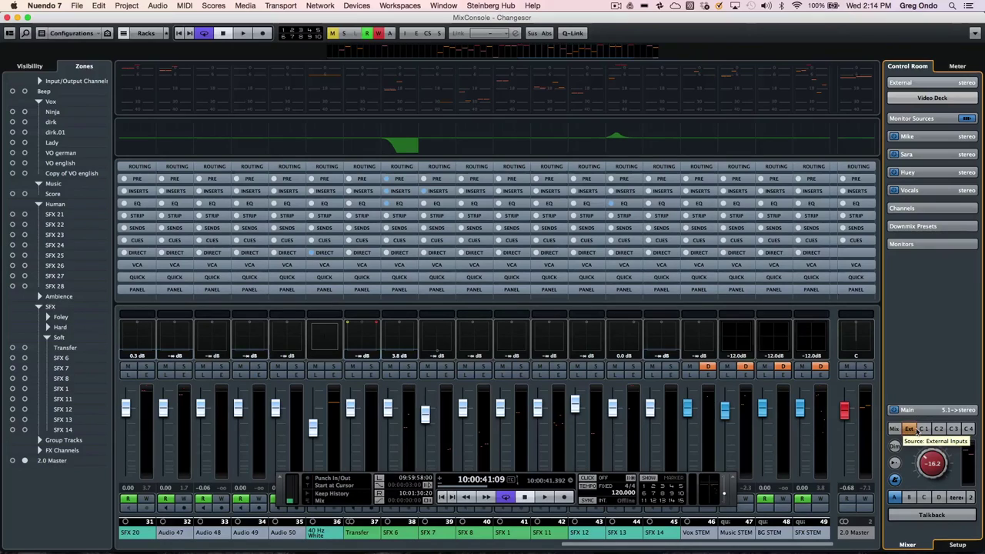
left_click(896, 428)
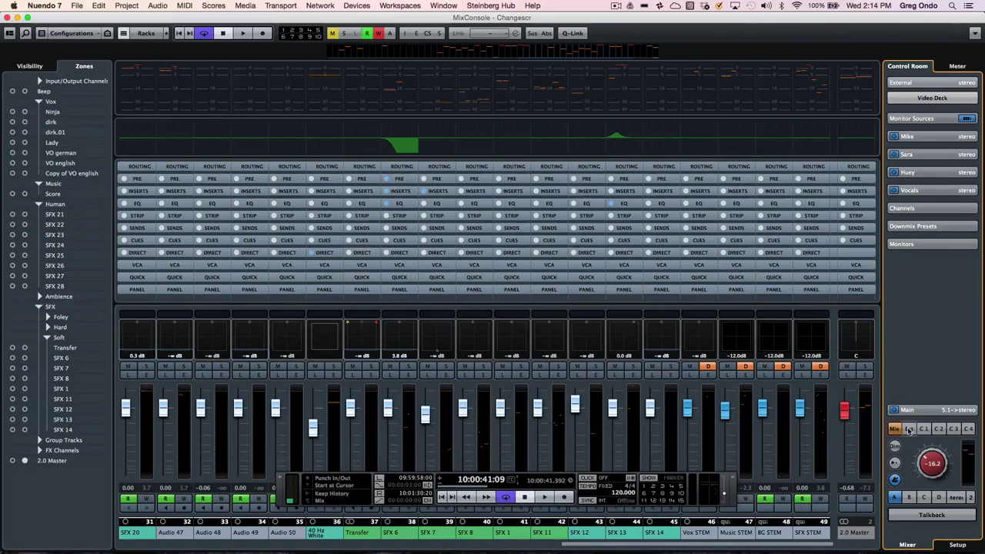
left_click(909, 429)
left_click(896, 428)
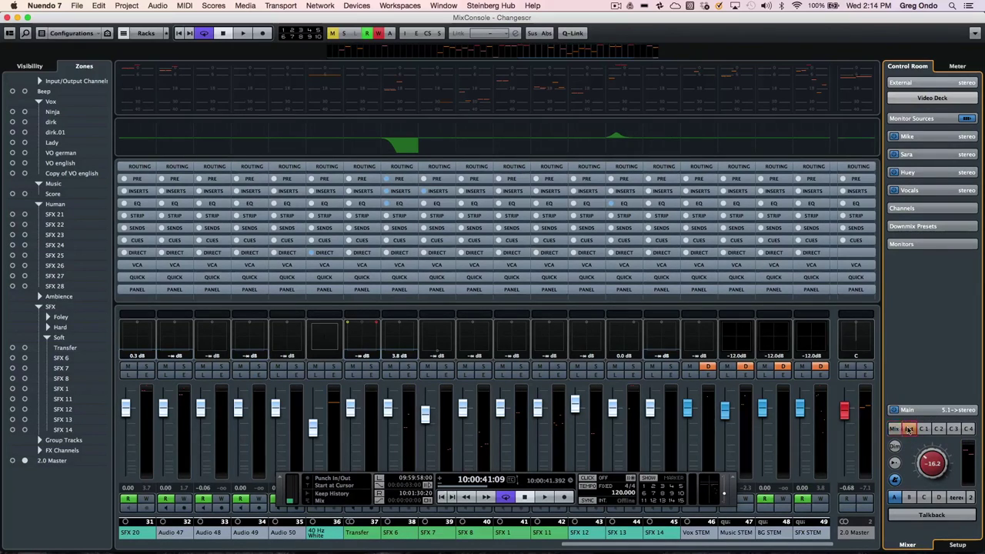
left_click(938, 144)
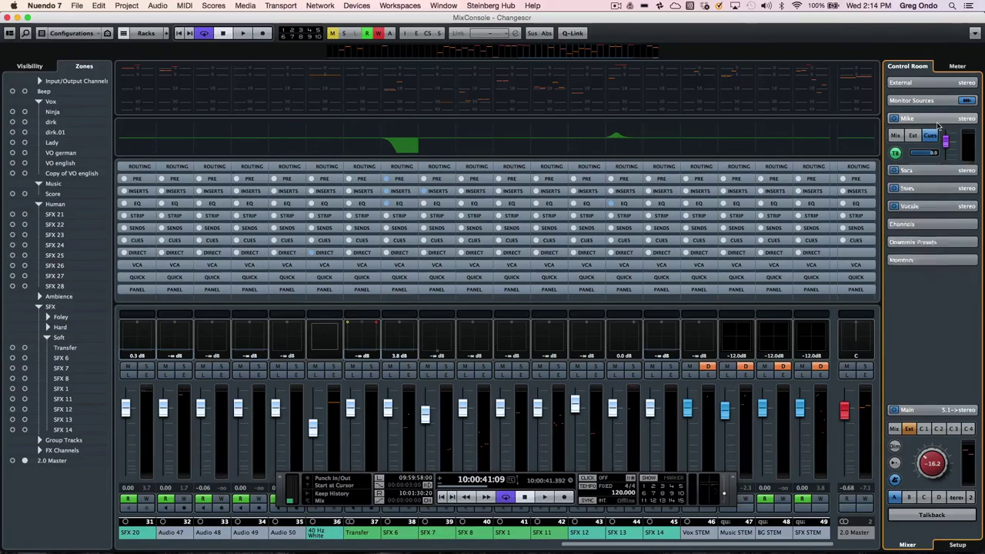
left_click(938, 123)
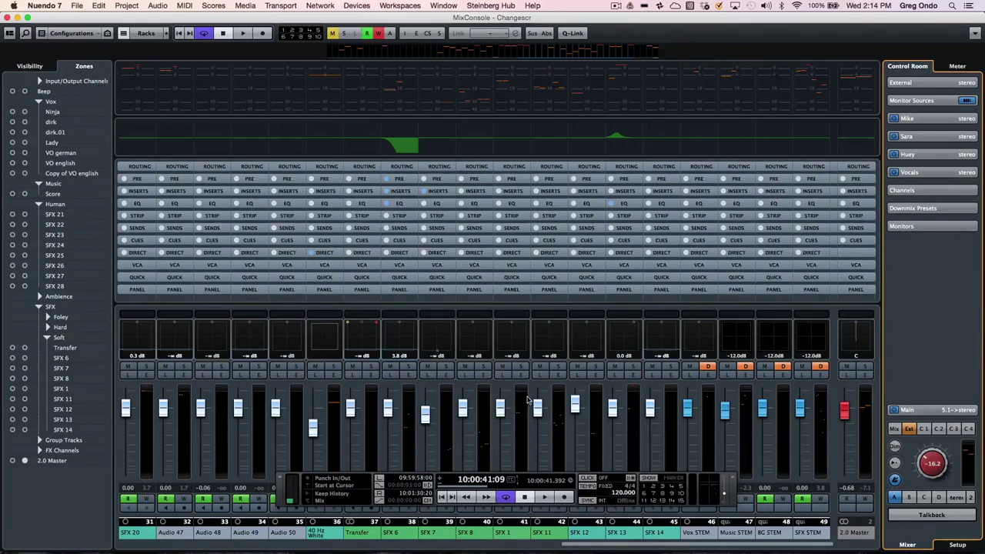
key("h")
key("h")
key("h")
key("h")
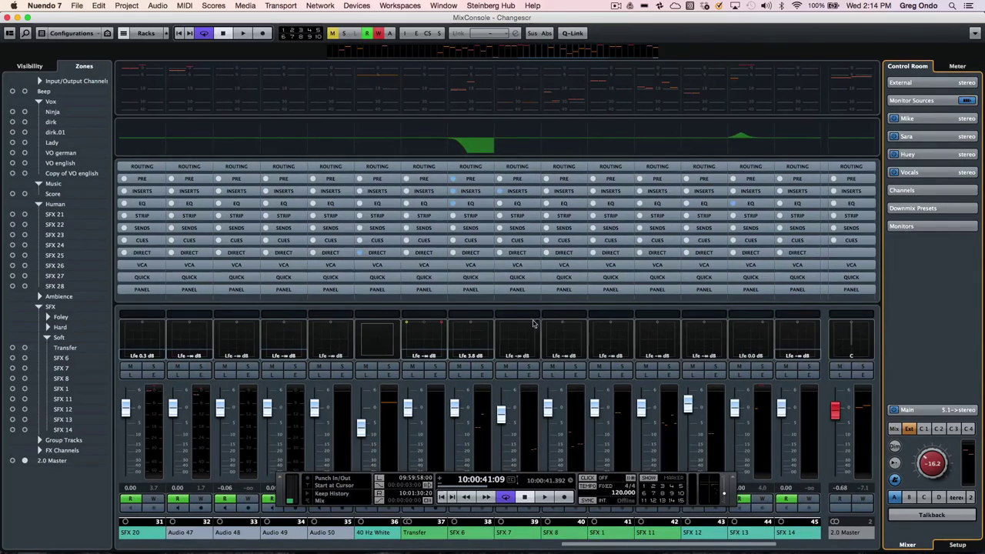
- Show the CUES rack and enable Mike's cue sends on the selected SFX channels
left_click(332, 241)
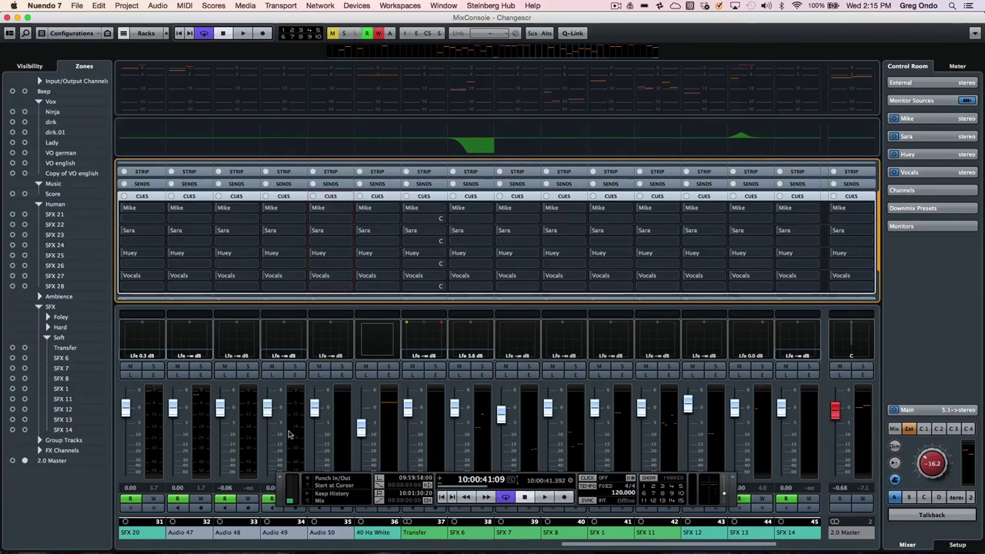
left_click(151, 422)
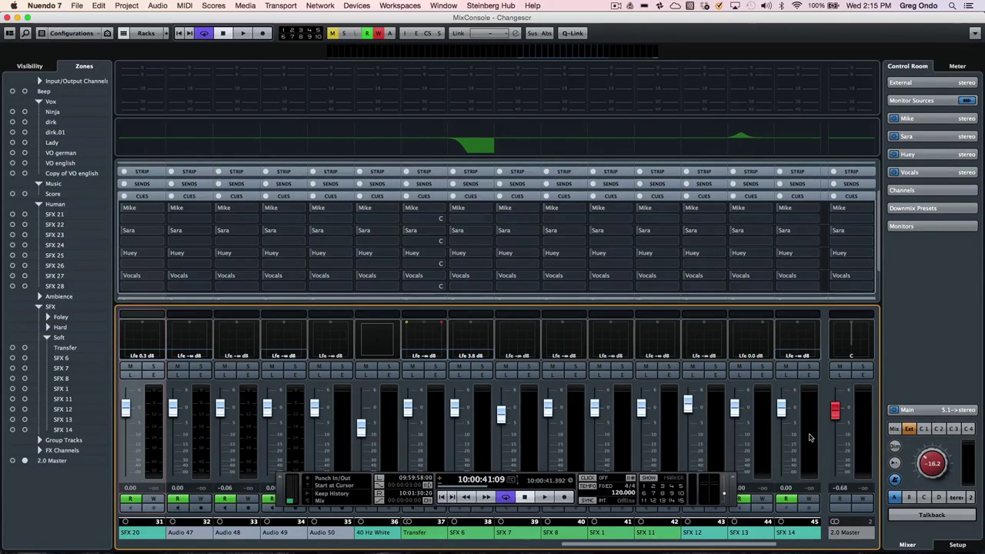
left_click(810, 437)
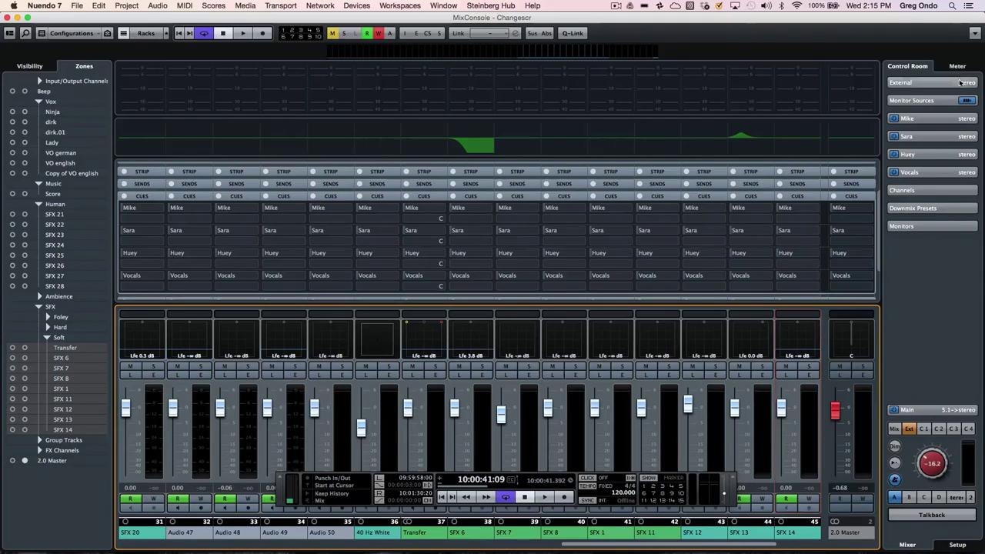
left_click(904, 119)
right_click(930, 122)
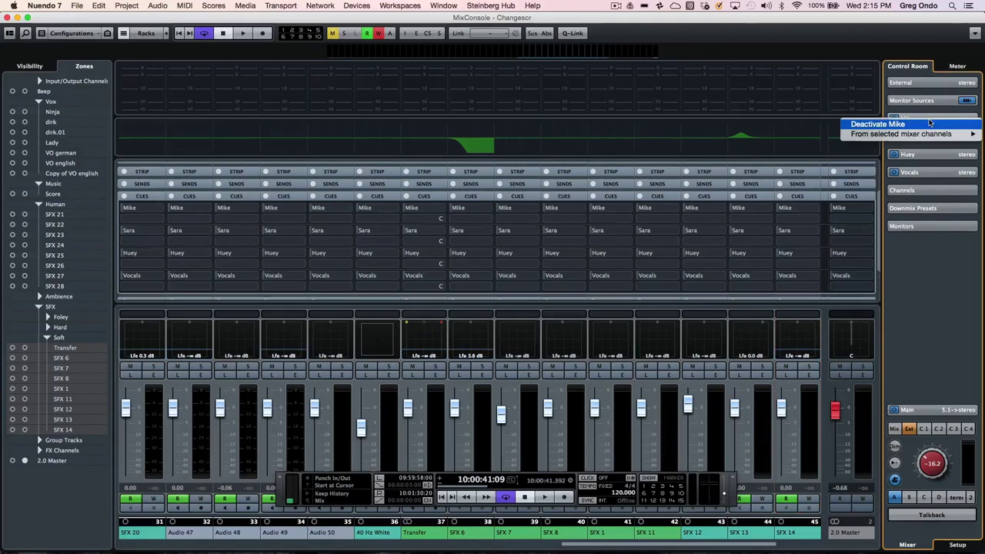
mouse_move(916, 135)
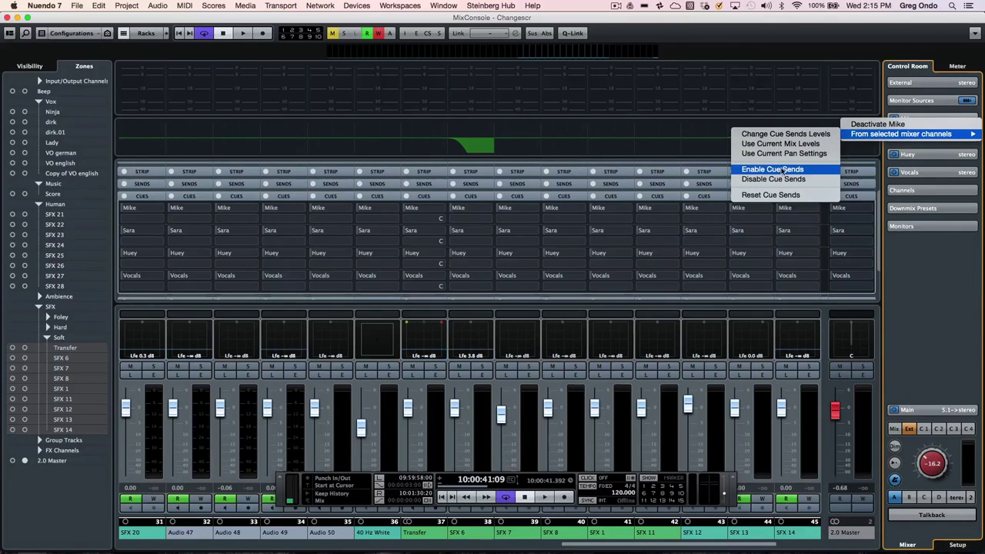
left_click(783, 170)
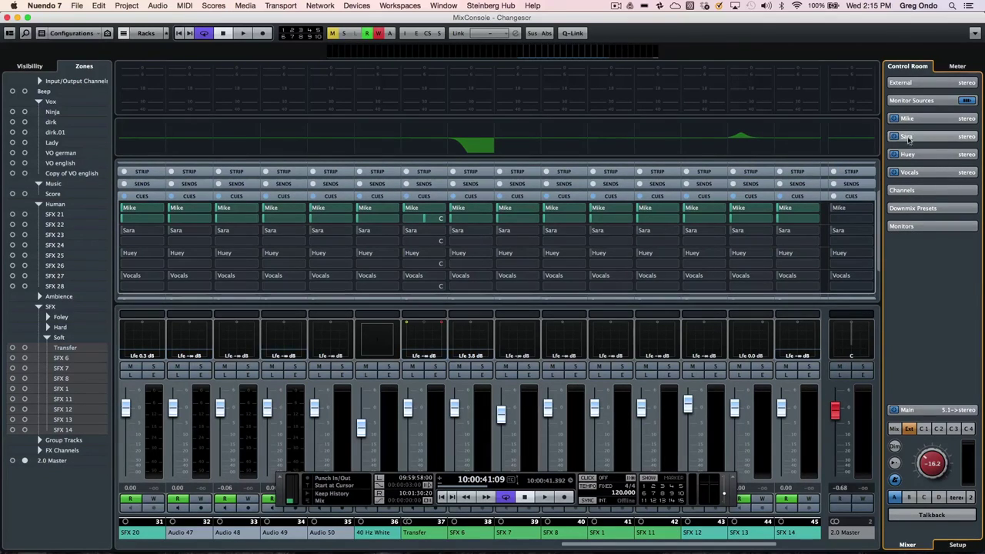
right_click(925, 119)
mouse_move(909, 137)
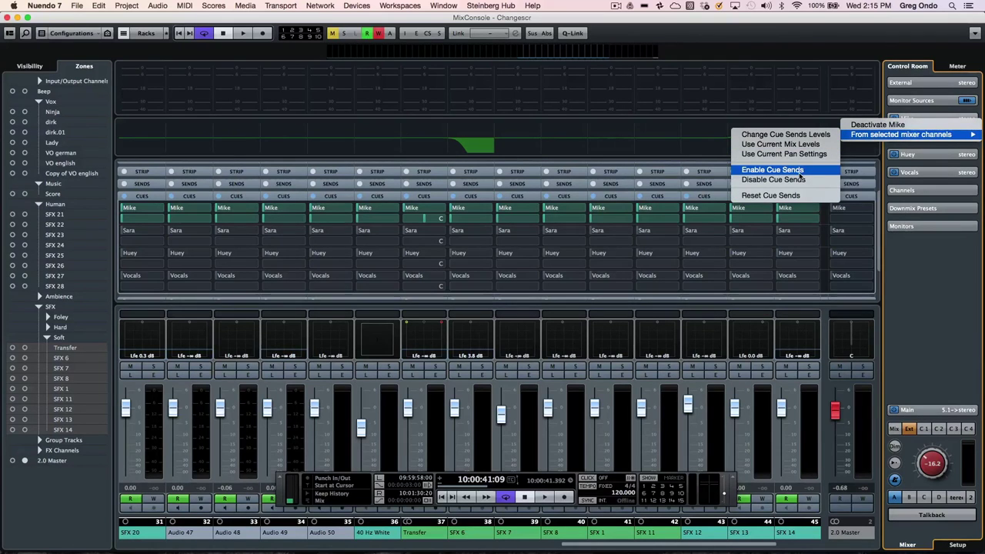
left_click(800, 151)
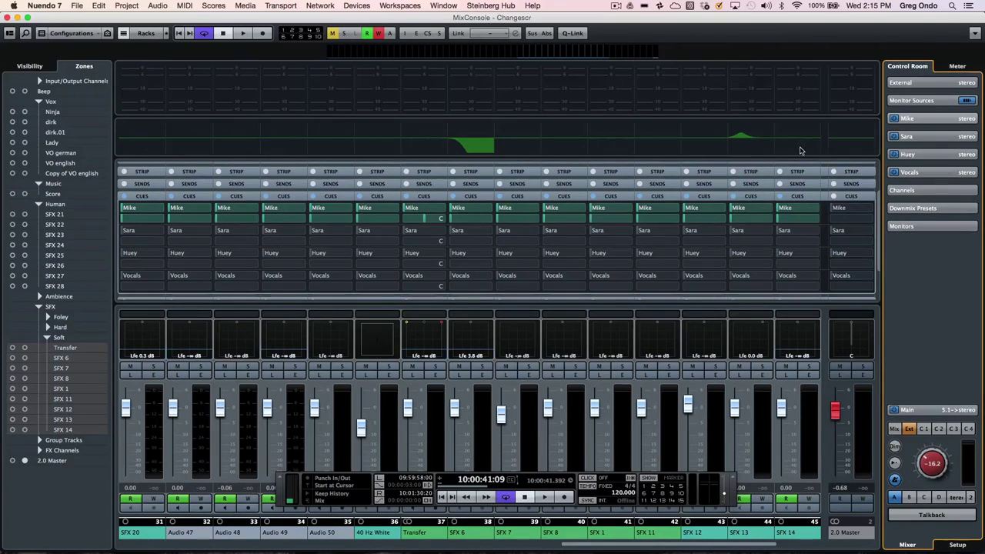
- Lower Mike's cue sends on SFX 1, 11, 12 and 13, with SFX 13 at -4.56
left_click(608, 207)
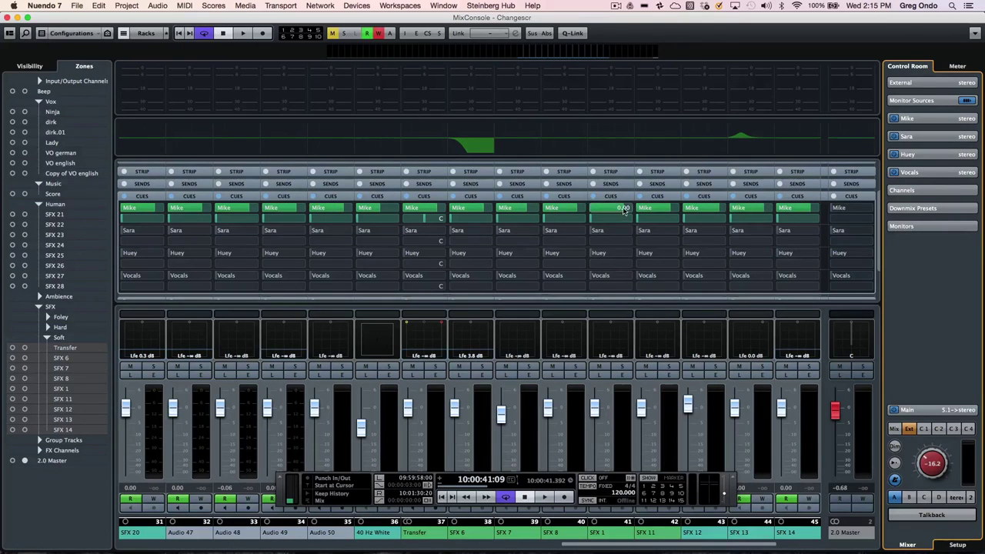
left_click(676, 208)
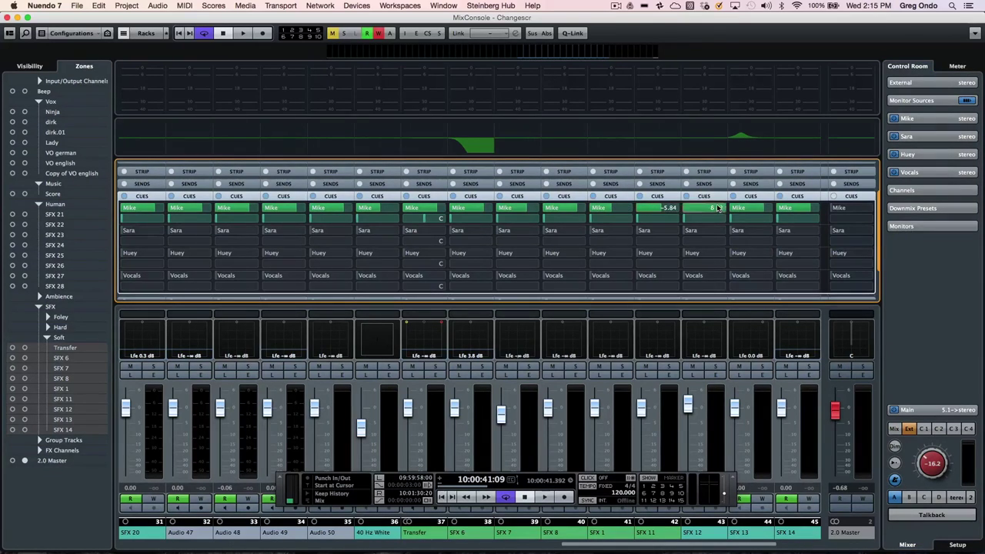
left_click(699, 211)
left_click(734, 210)
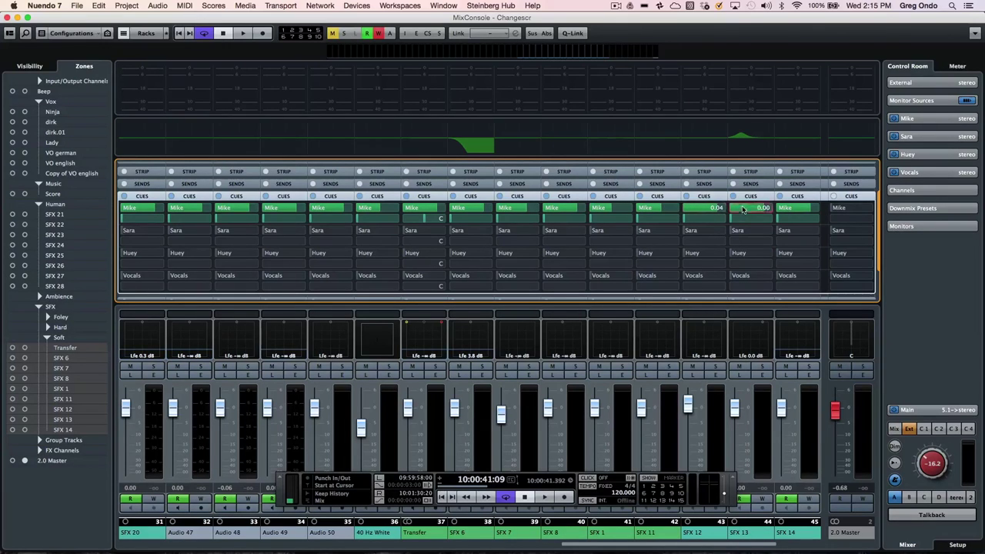
left_click(733, 211)
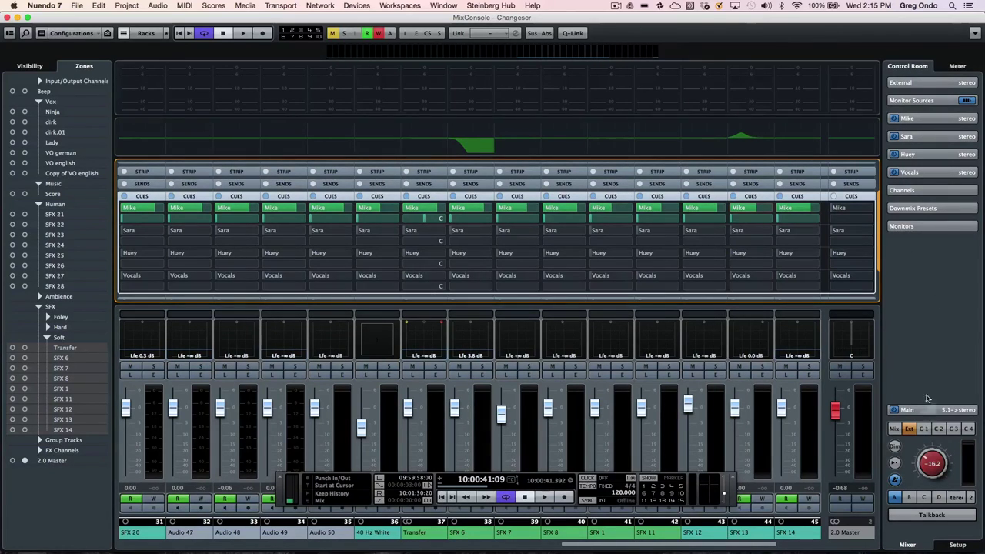
- Audition cue mixes 2, 3 and 4 on the main monitors, then switch Main to the external input
left_click(930, 120)
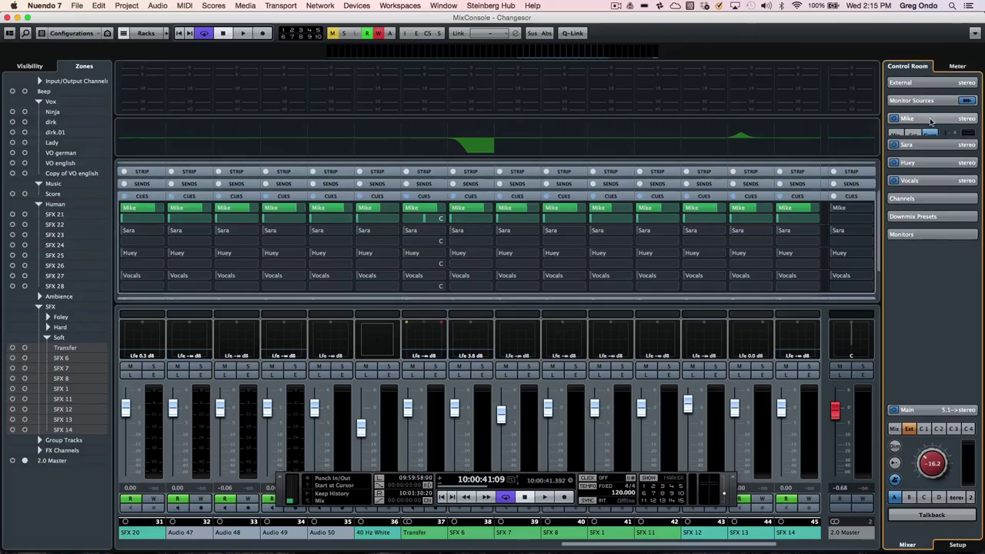
left_click(938, 428)
left_click(954, 428)
left_click(968, 428)
left_click(954, 429)
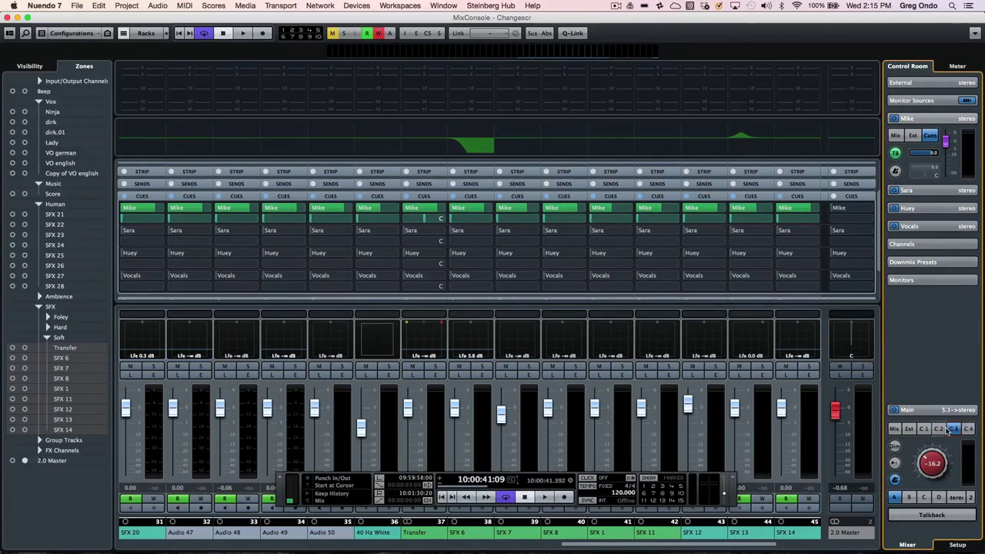
left_click(938, 429)
left_click(938, 428)
left_click(955, 429)
left_click(968, 429)
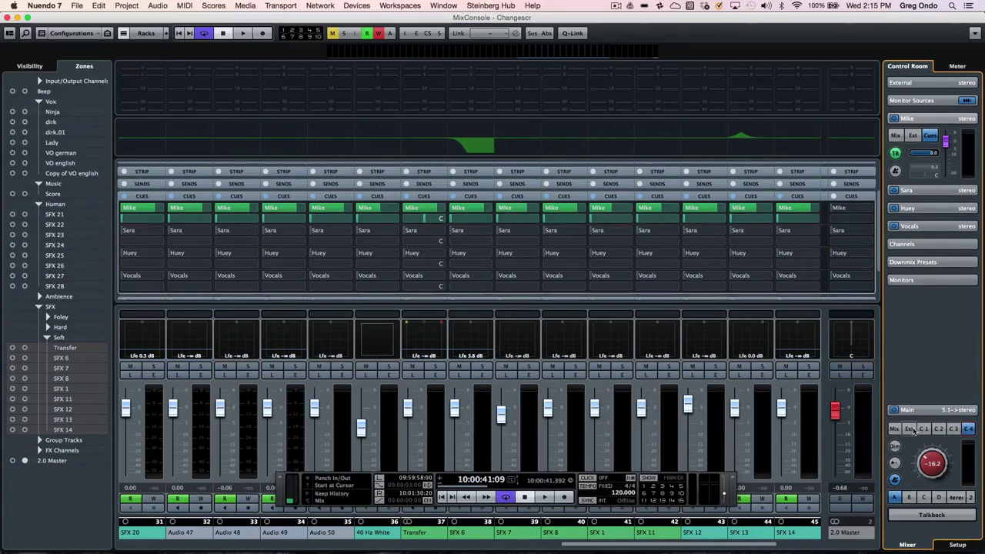
left_click(911, 429)
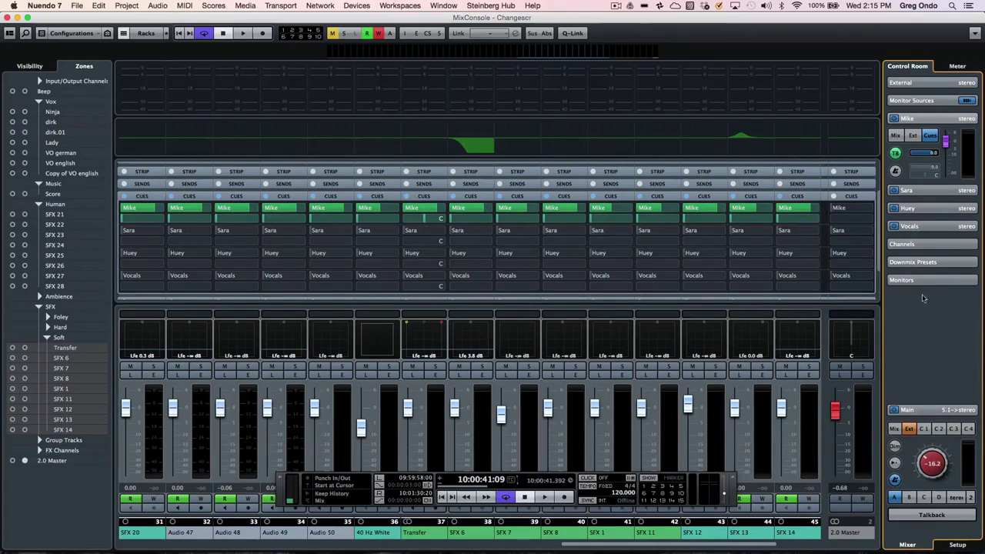
- Try the metronome click in Mike's cue, route talkback into Mike's cue and remove it from Sara's
left_click(897, 172)
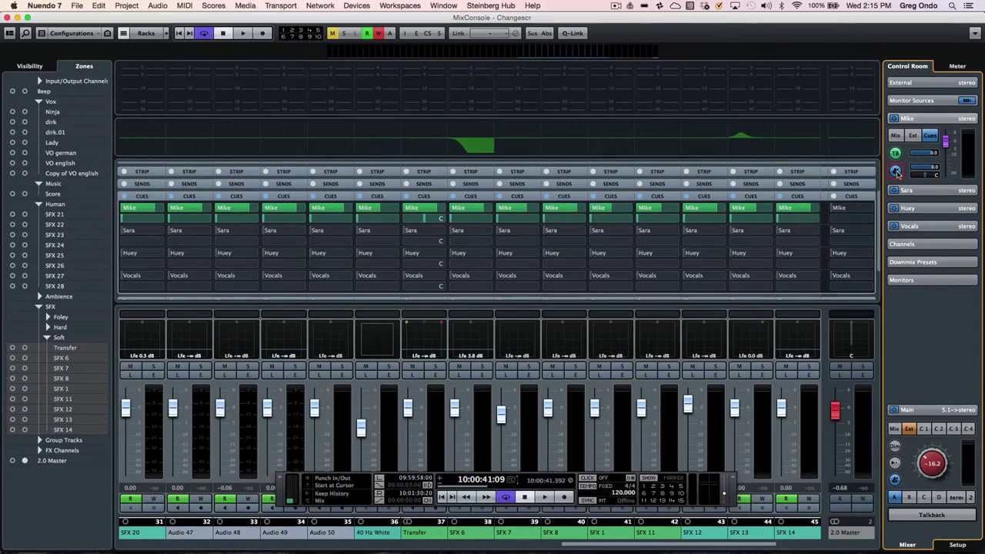
left_click(896, 172)
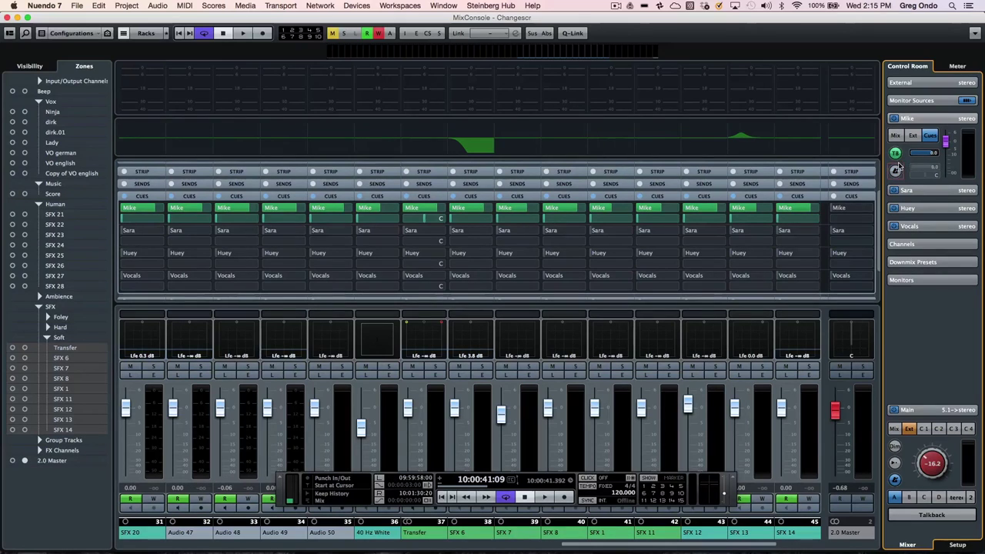
left_click(897, 154)
left_click(920, 517)
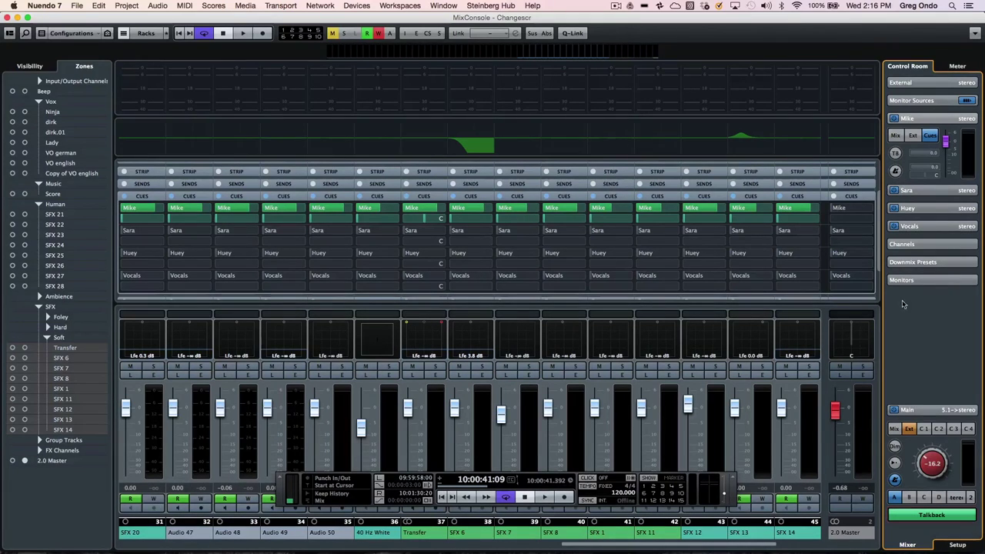
left_click(897, 153)
left_click(905, 189)
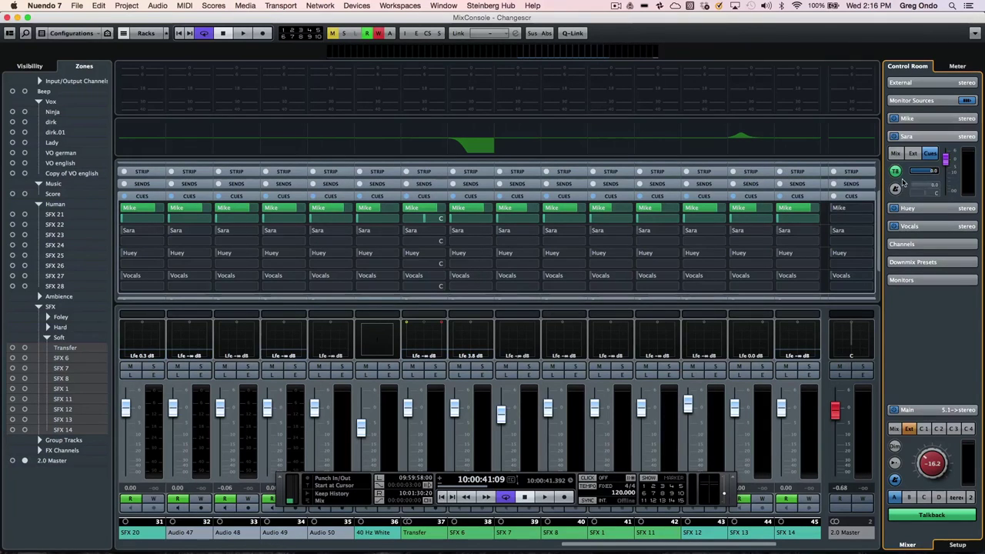
left_click(896, 172)
- Set the external input to iPad, feed Mike's cue from the main Mix, and show Sara's cue source
left_click(916, 120)
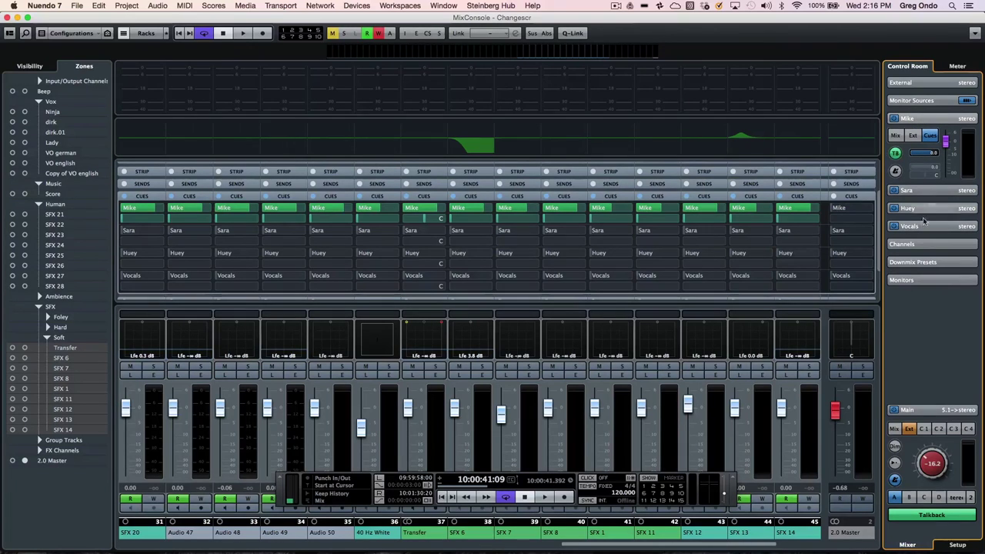
left_click(897, 137)
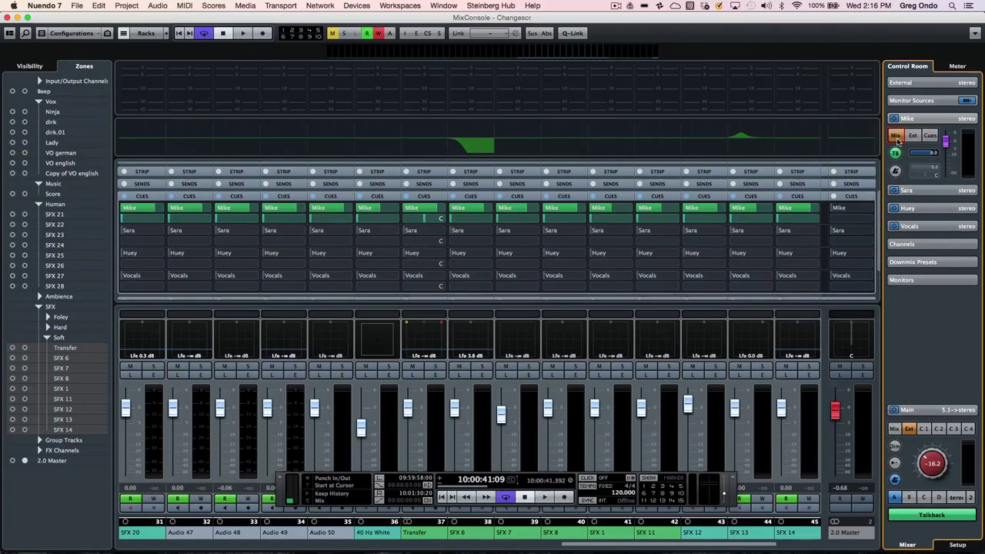
left_click(930, 136)
left_click(912, 82)
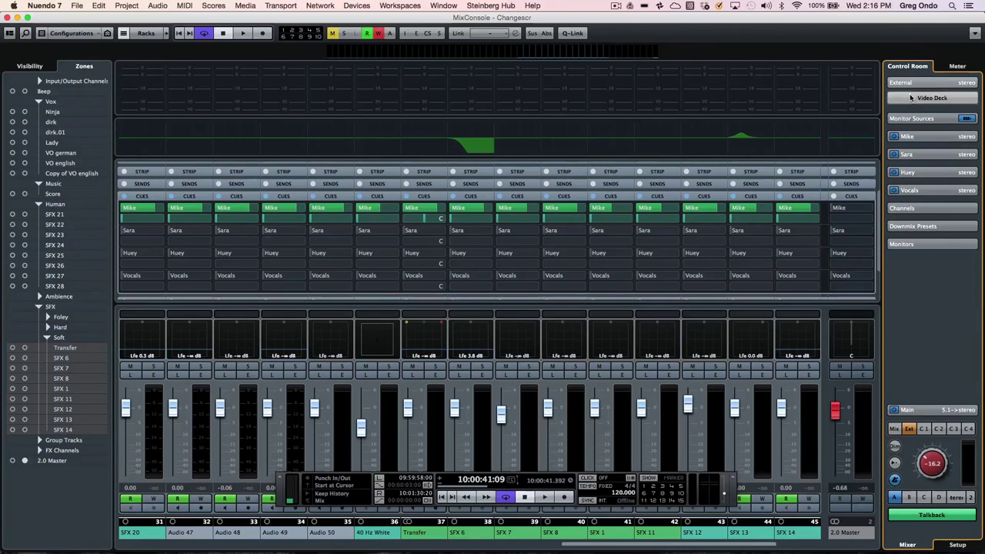
left_click(910, 98)
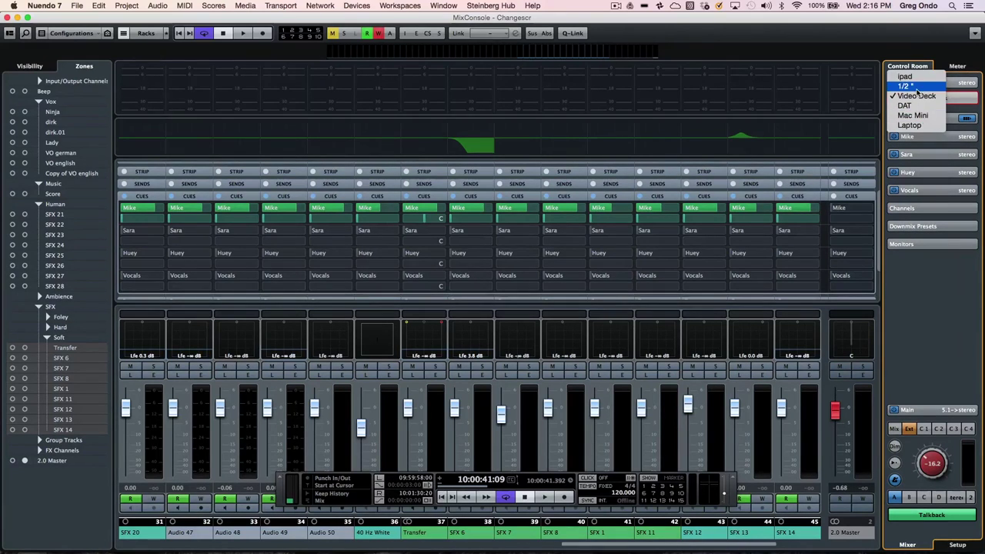
left_click(906, 77)
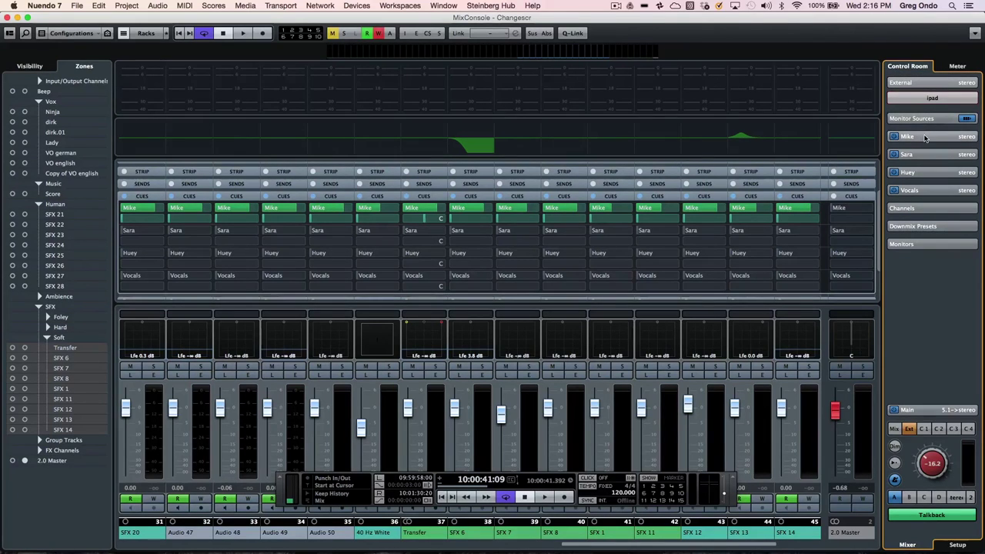
left_click(926, 138)
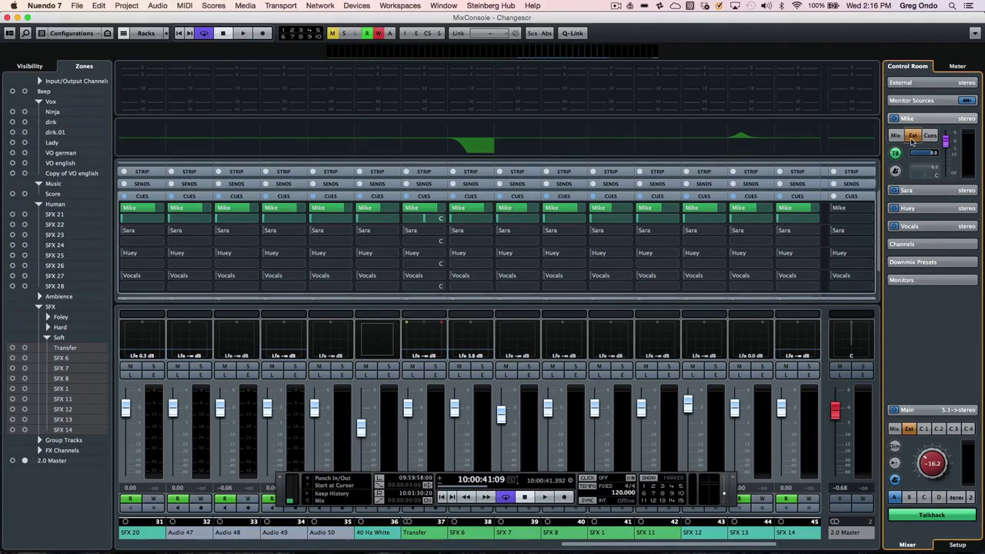
left_click(897, 137)
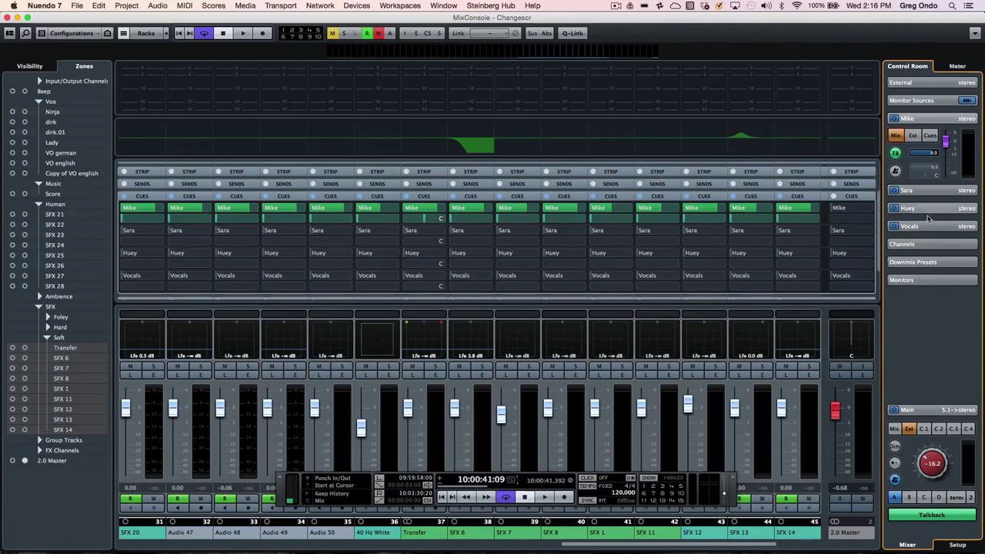
left_click(915, 190)
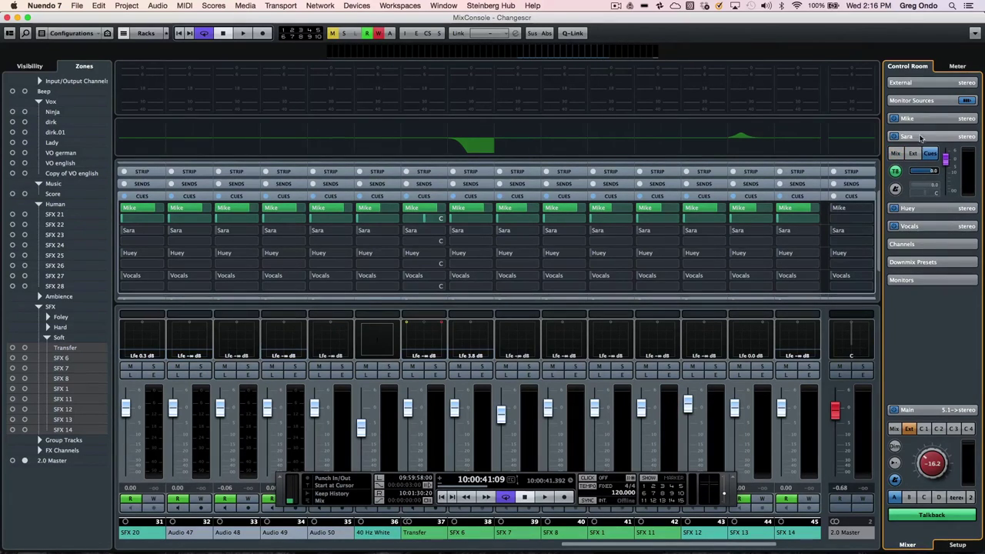
- In the Setup view, browse Distortion inserts for Mike's cue and close the list without adding one
left_click(958, 545)
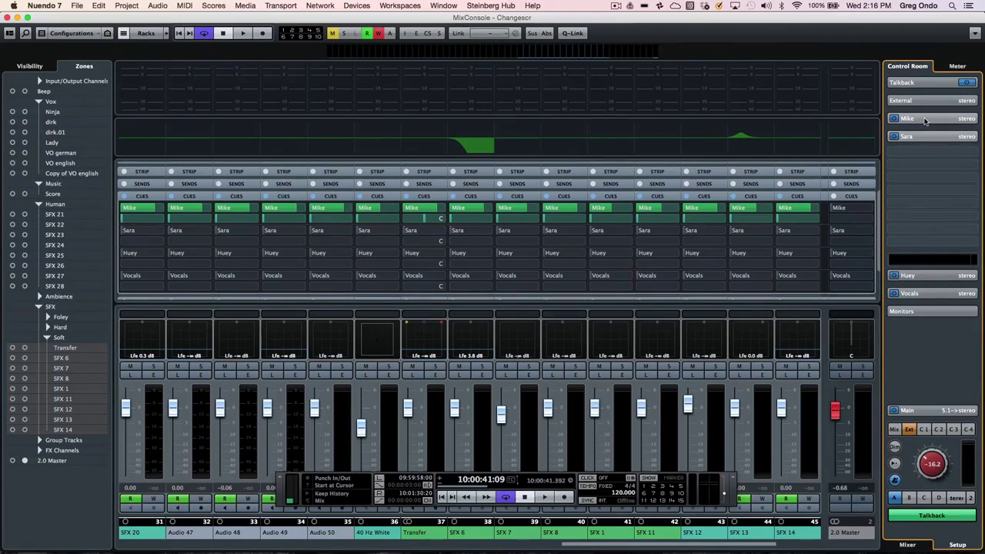
left_click(927, 122)
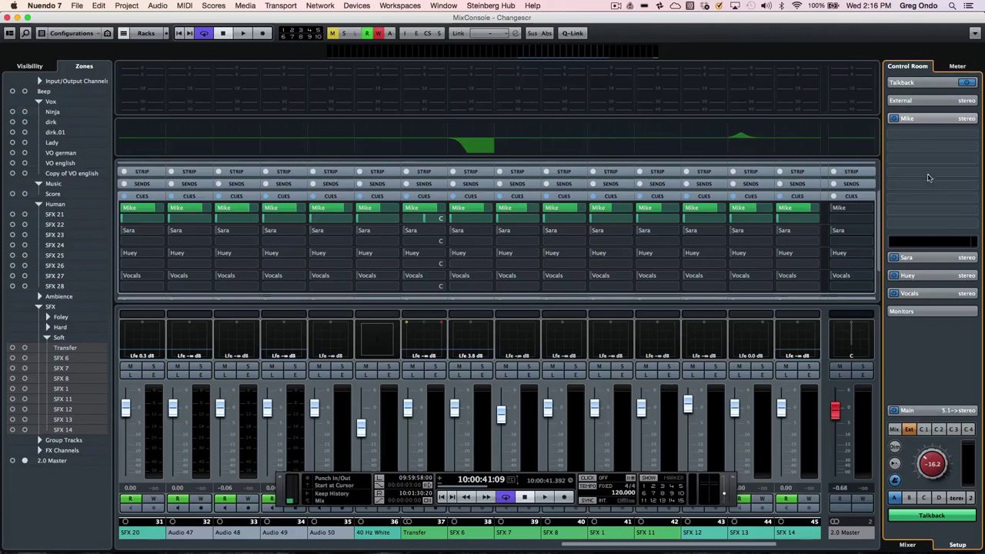
left_click(935, 136)
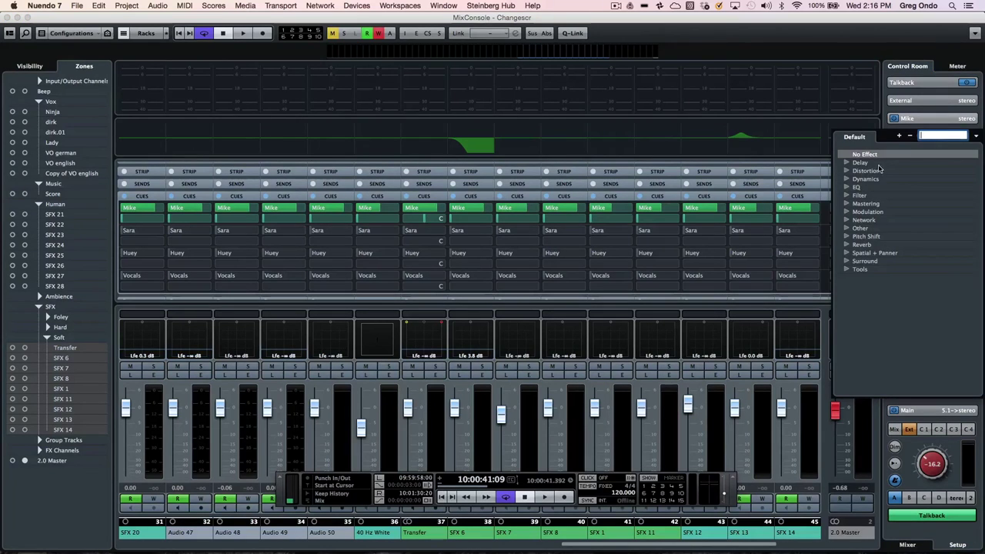
left_click(849, 171)
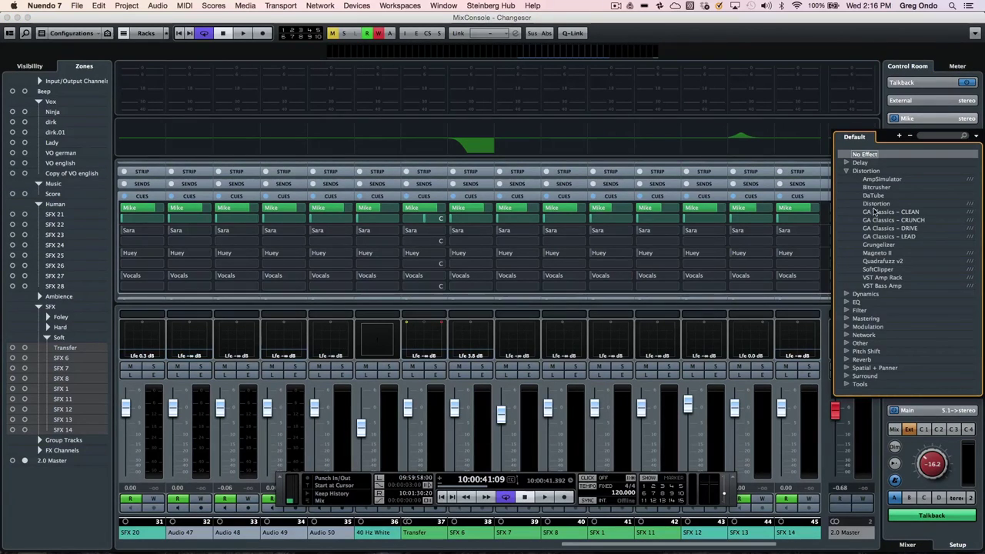
left_click(863, 117)
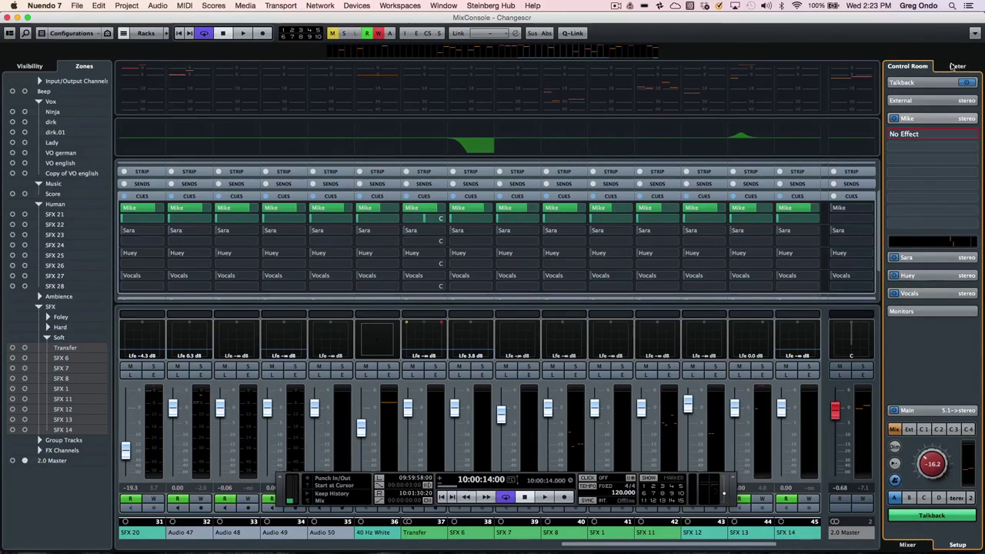
left_click(957, 67)
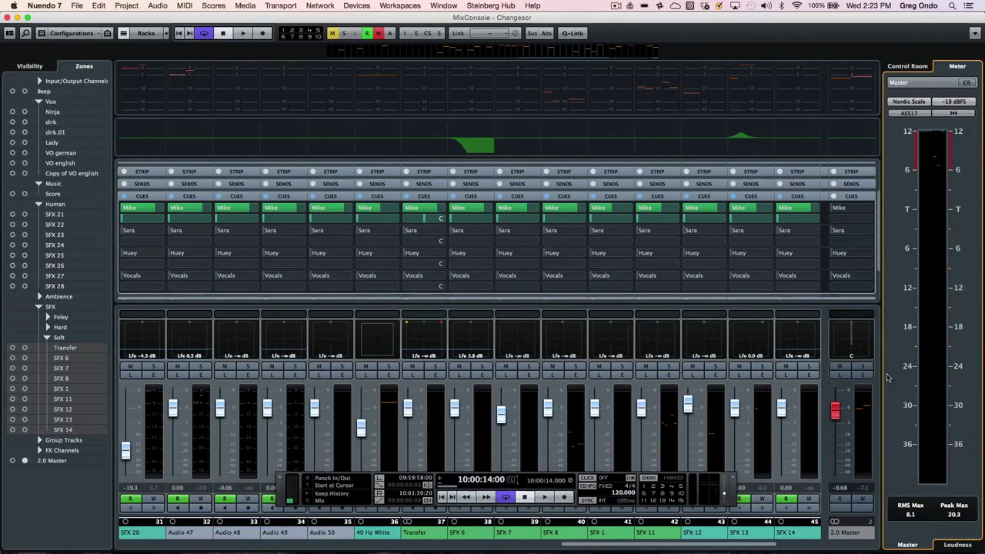
- Play the project while switching the Master meter through Digital, K-20, K-14, K-12, then back to Nordic Scale
key("space")
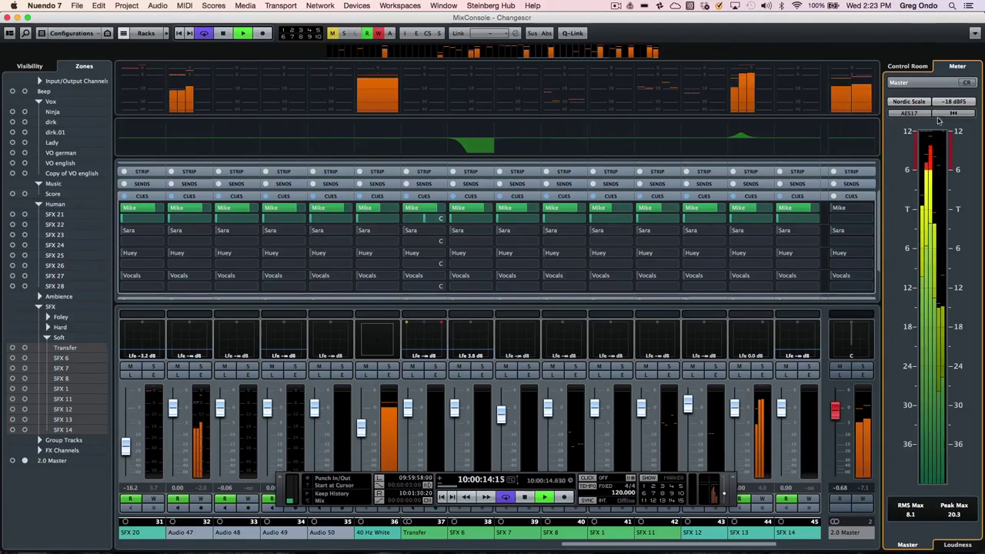
left_click(923, 101)
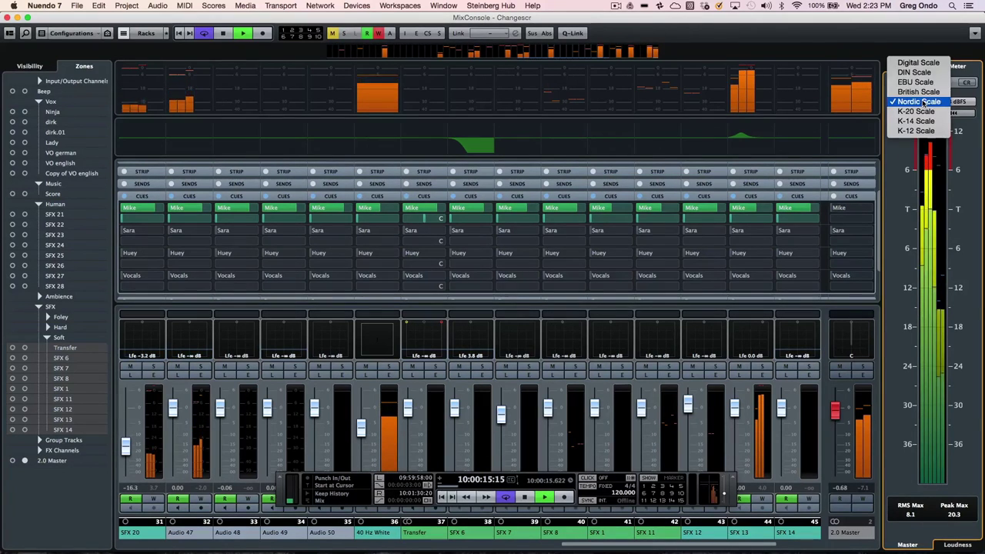
left_click(918, 62)
left_click(915, 101)
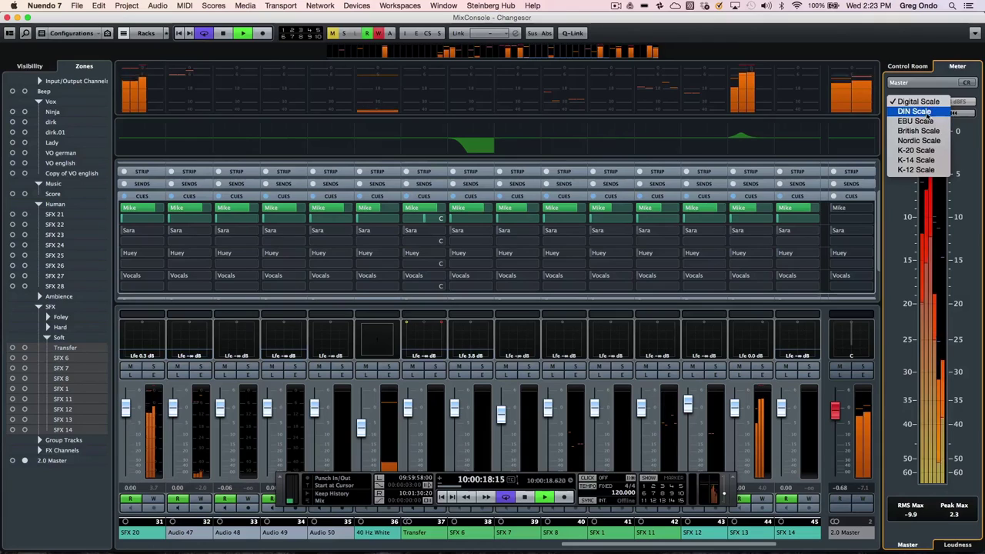
left_click(916, 150)
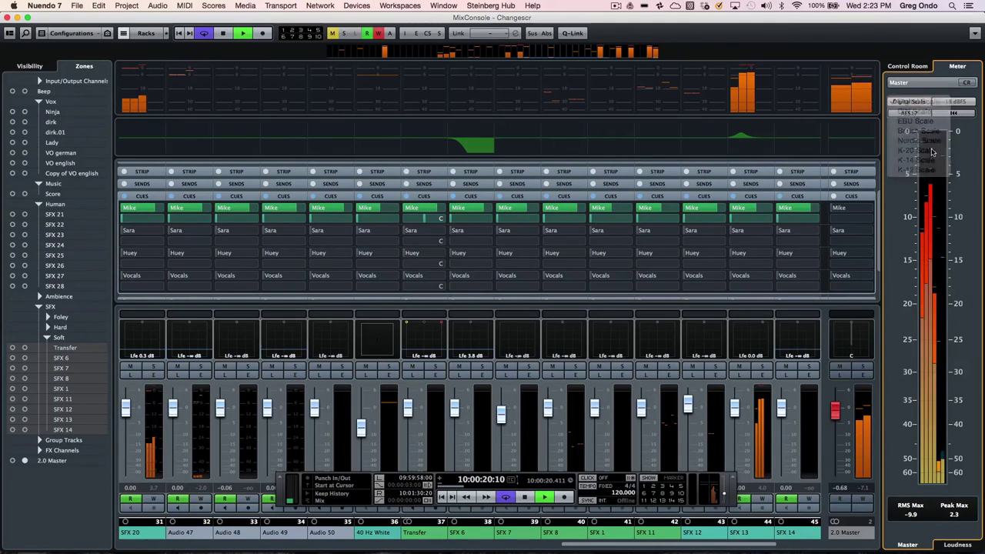
left_click(918, 103)
left_click(916, 111)
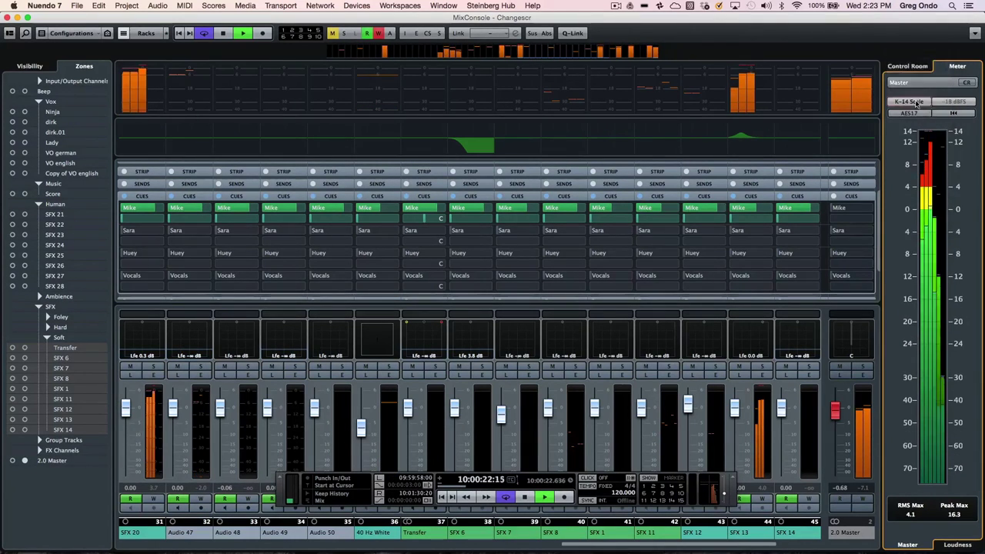
left_click(918, 102)
left_click(917, 111)
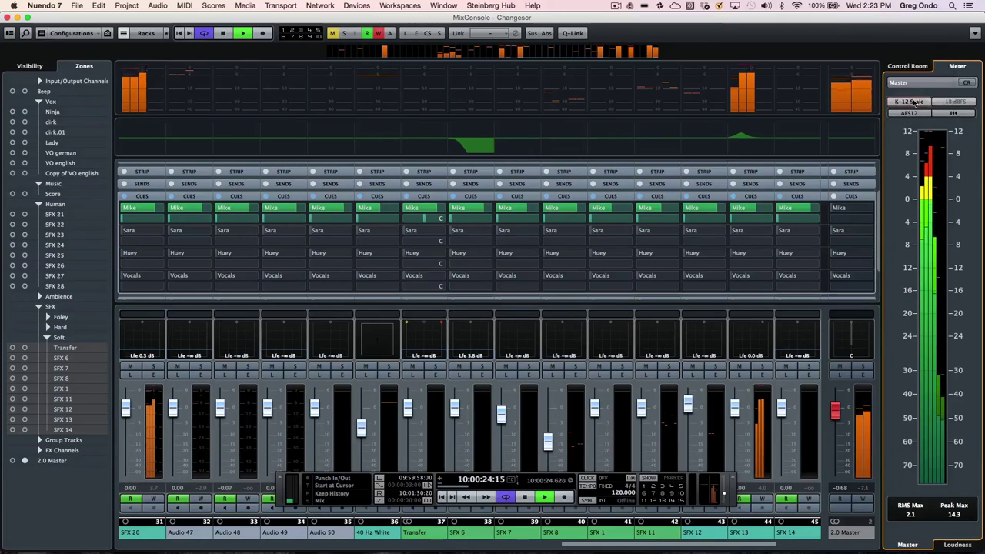
left_click(918, 101)
left_click(917, 74)
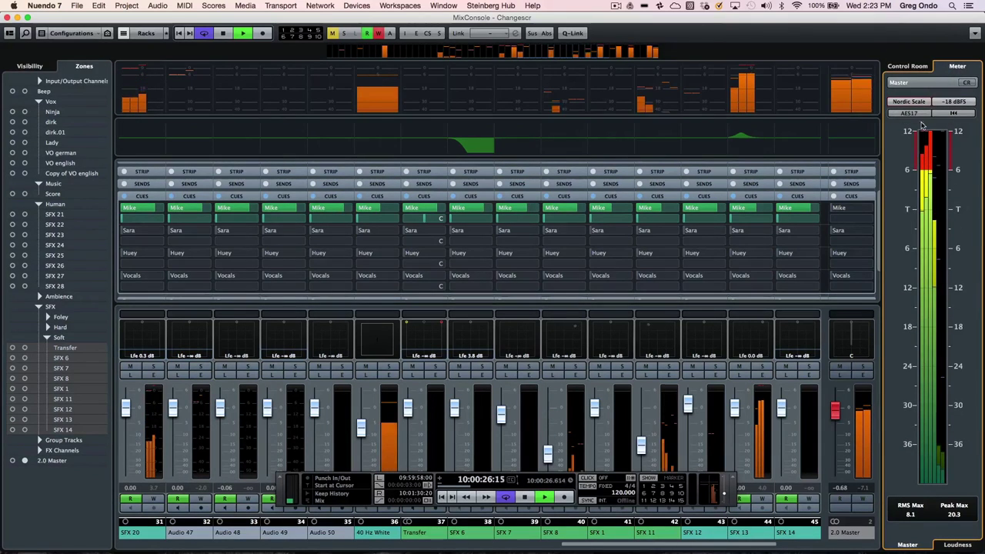
- Show the Control Room section beneath the Master meter
left_click(969, 83)
left_click(969, 83)
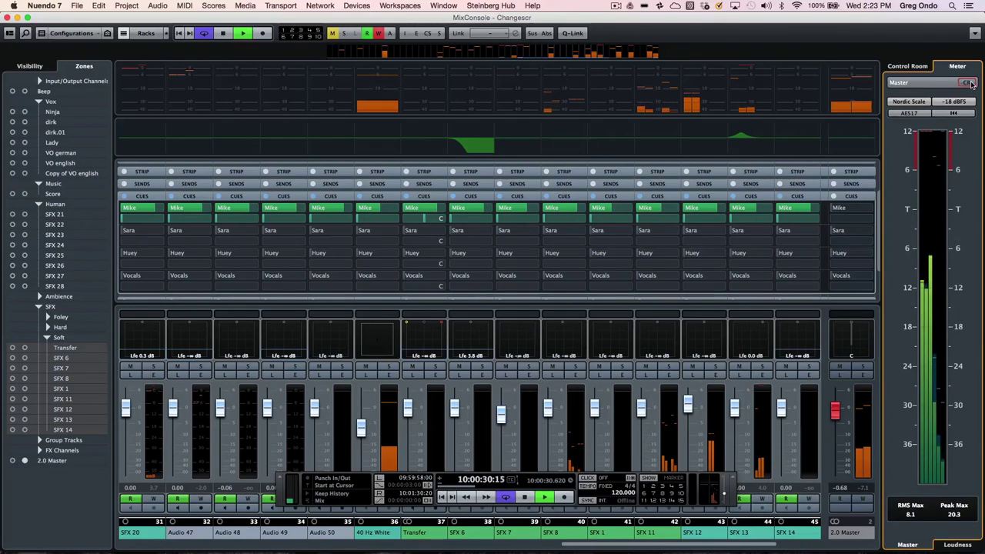
left_click(969, 83)
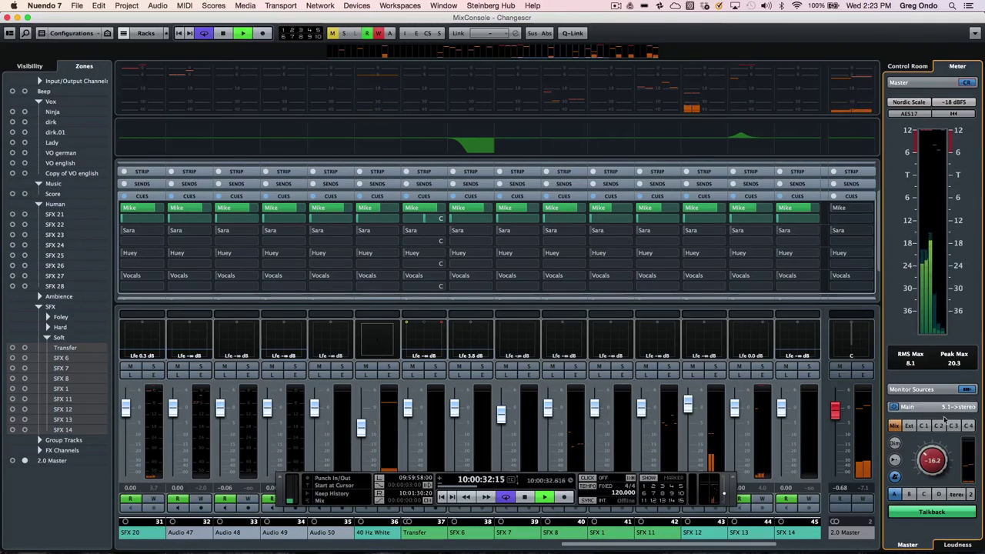
- Engage talkback, stop playback, and switch the meter to Loudness measurement
left_click(933, 511)
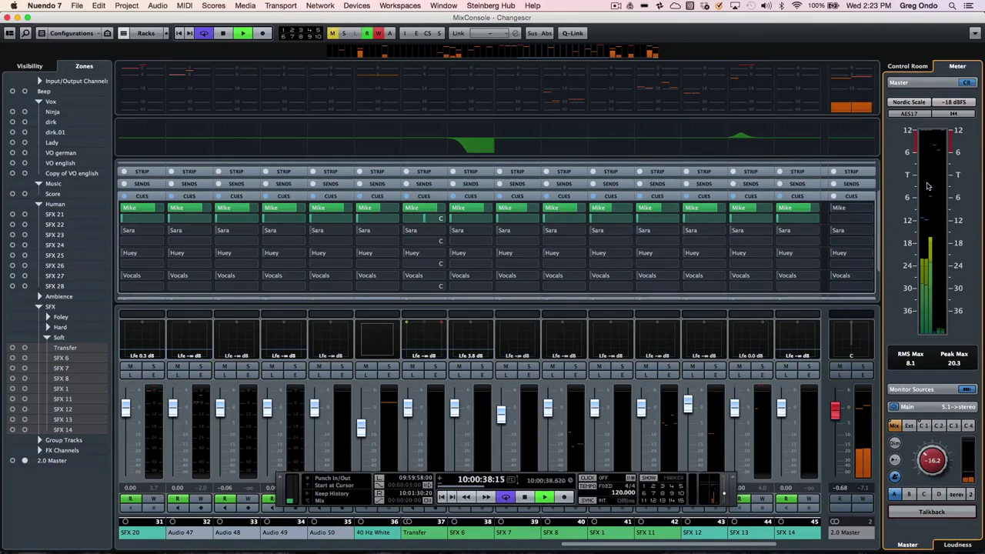
key("space")
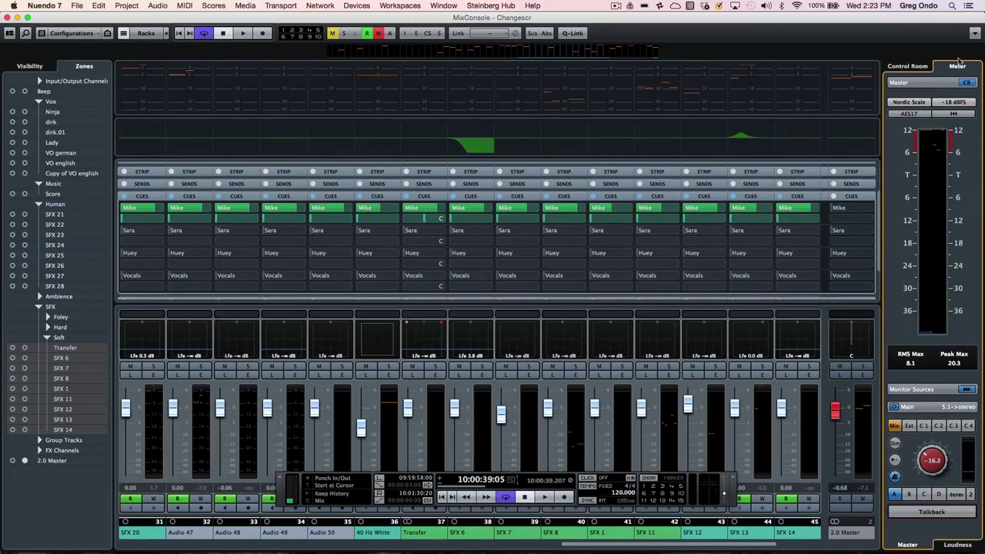
left_click(973, 543)
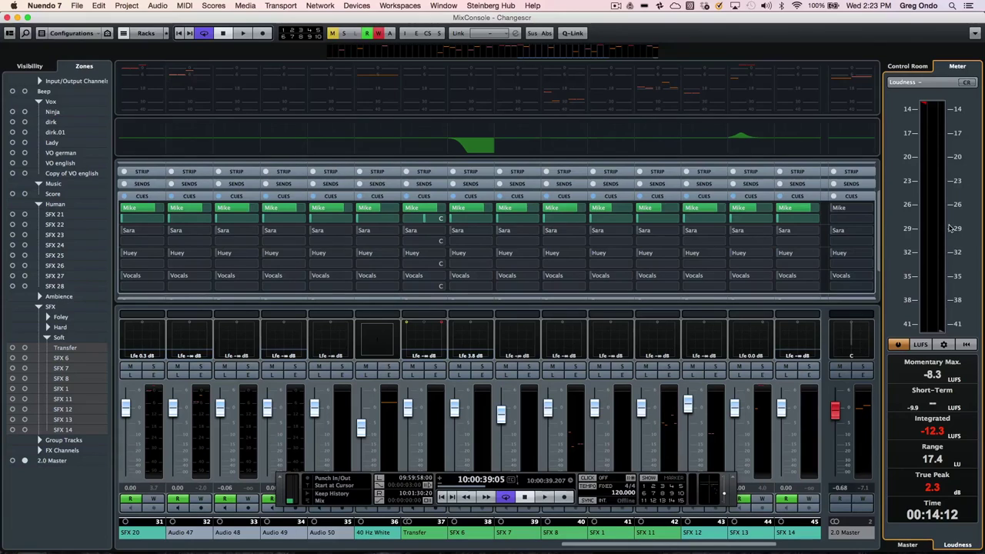
- Lower the 2.0 Master fader to -8.53 during playback, then stop
key("space")
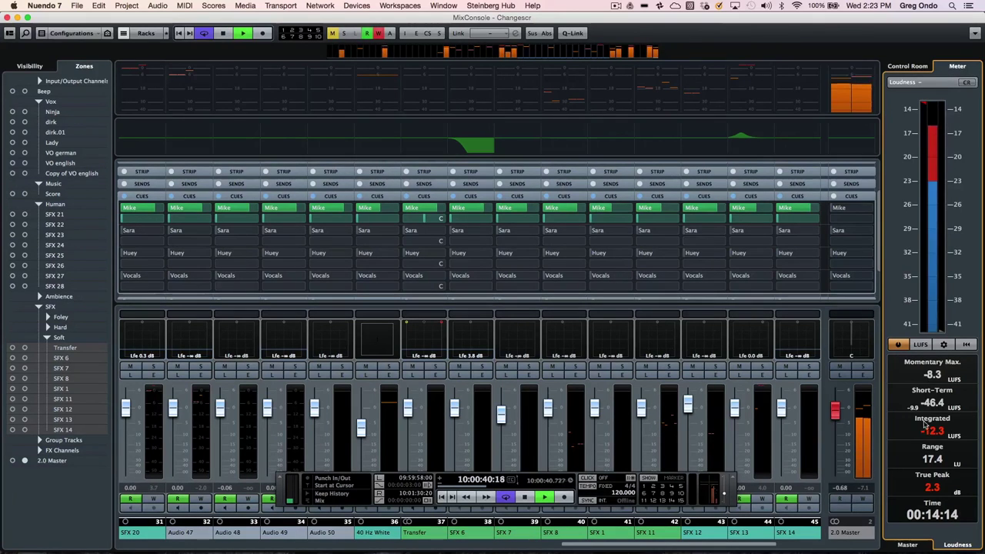
left_click(842, 419)
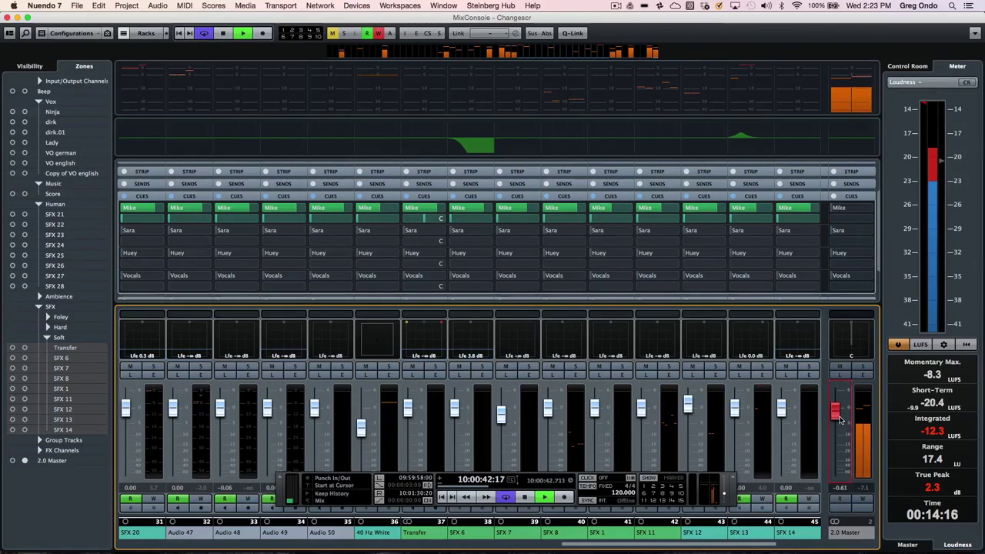
left_click_drag(841, 420, 843, 435)
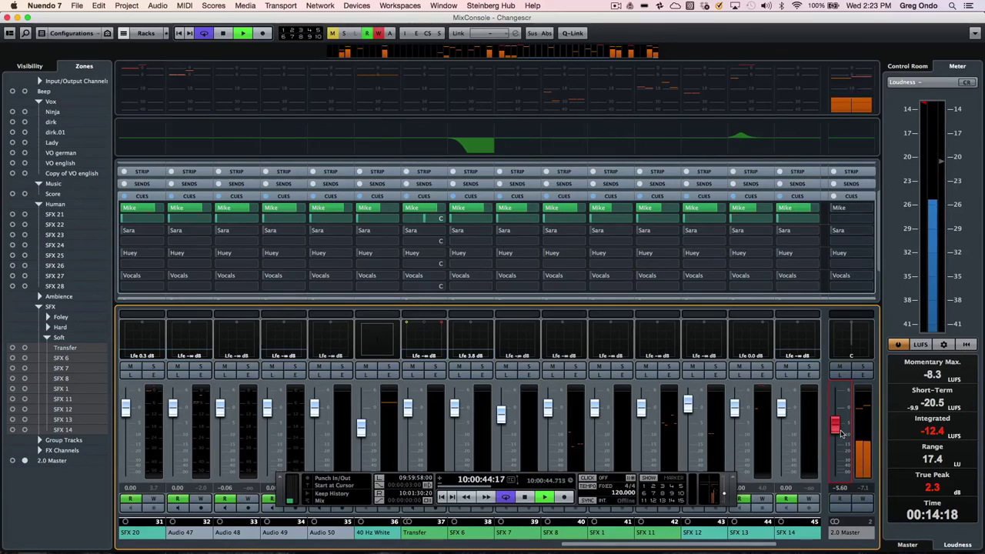
left_click_drag(843, 435, 845, 442)
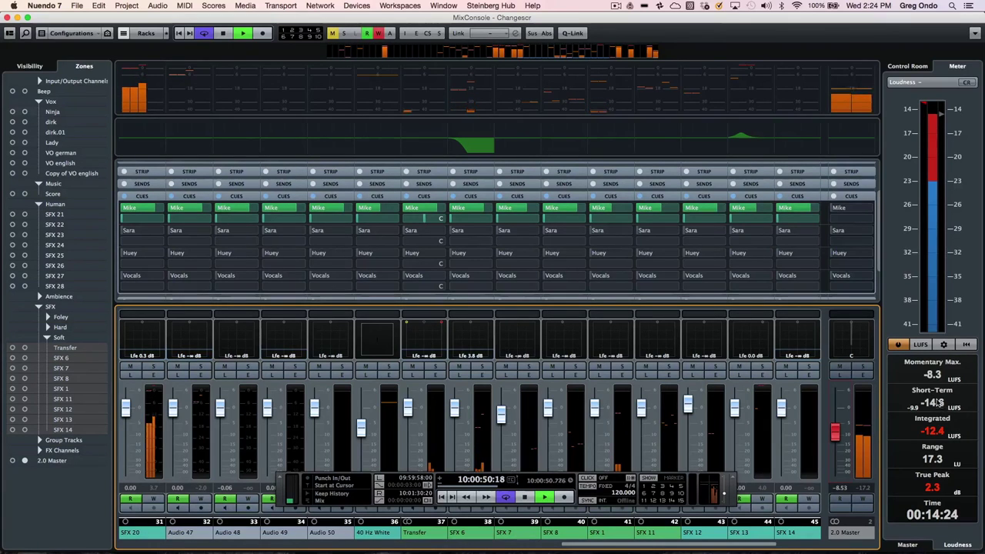
key("space")
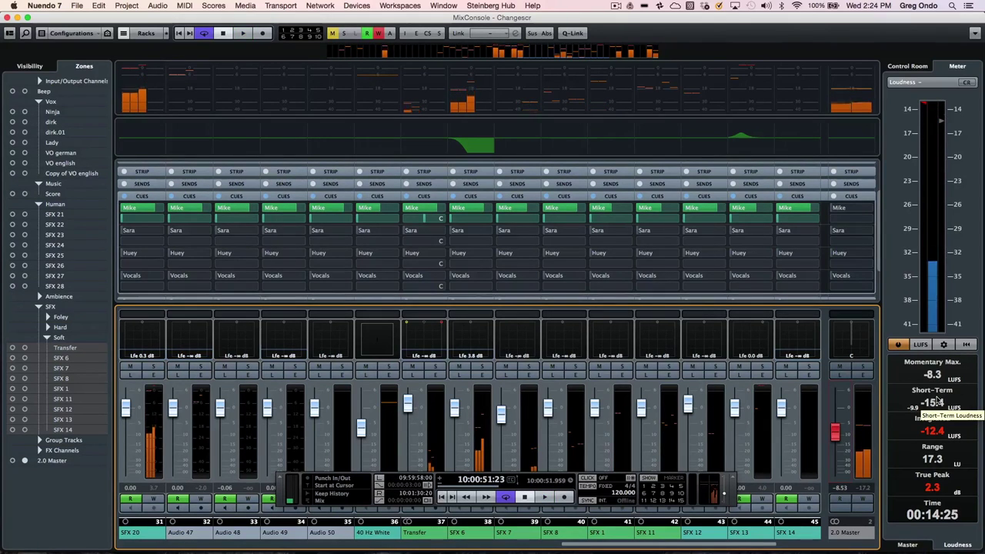